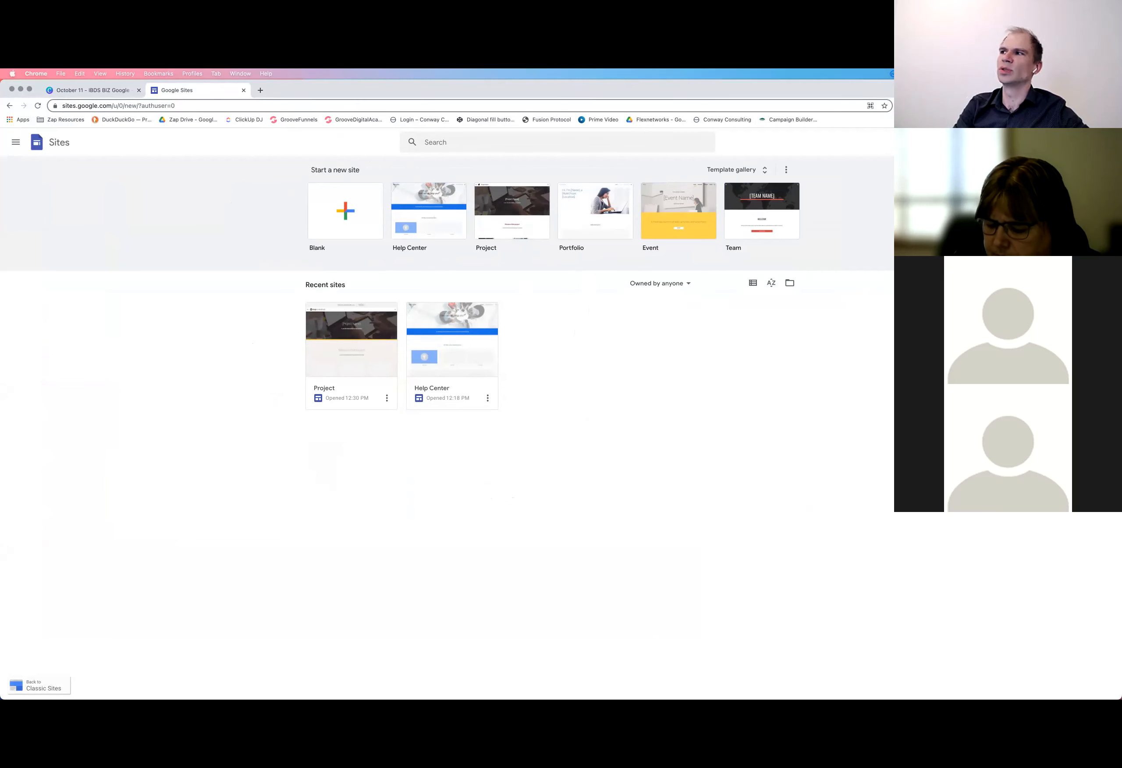
Open the recent site named Project for editing
left_click(15, 142)
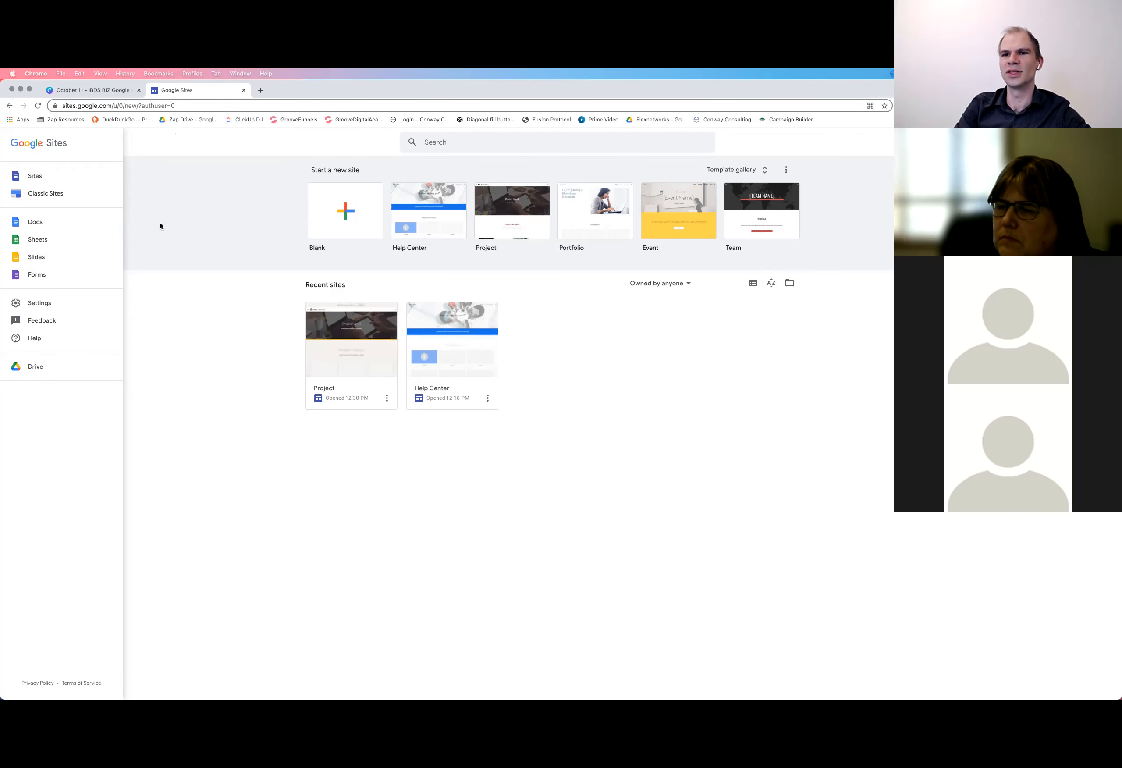
left_click(206, 303)
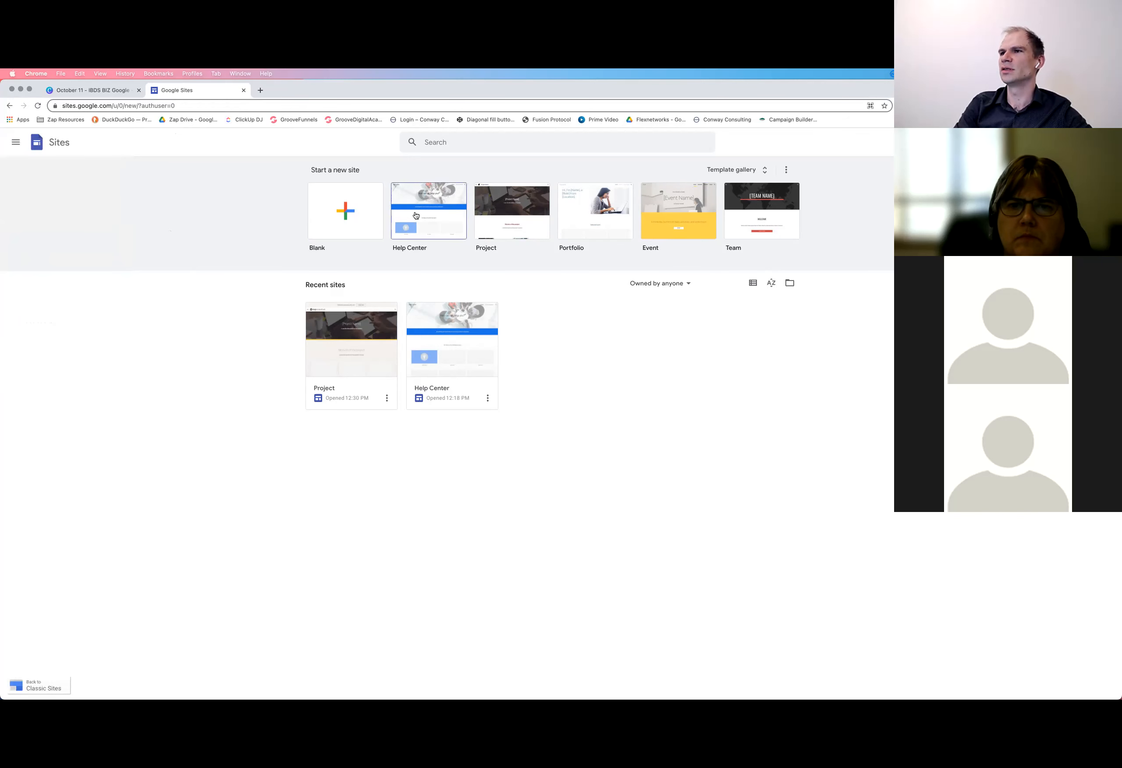
left_click(354, 348)
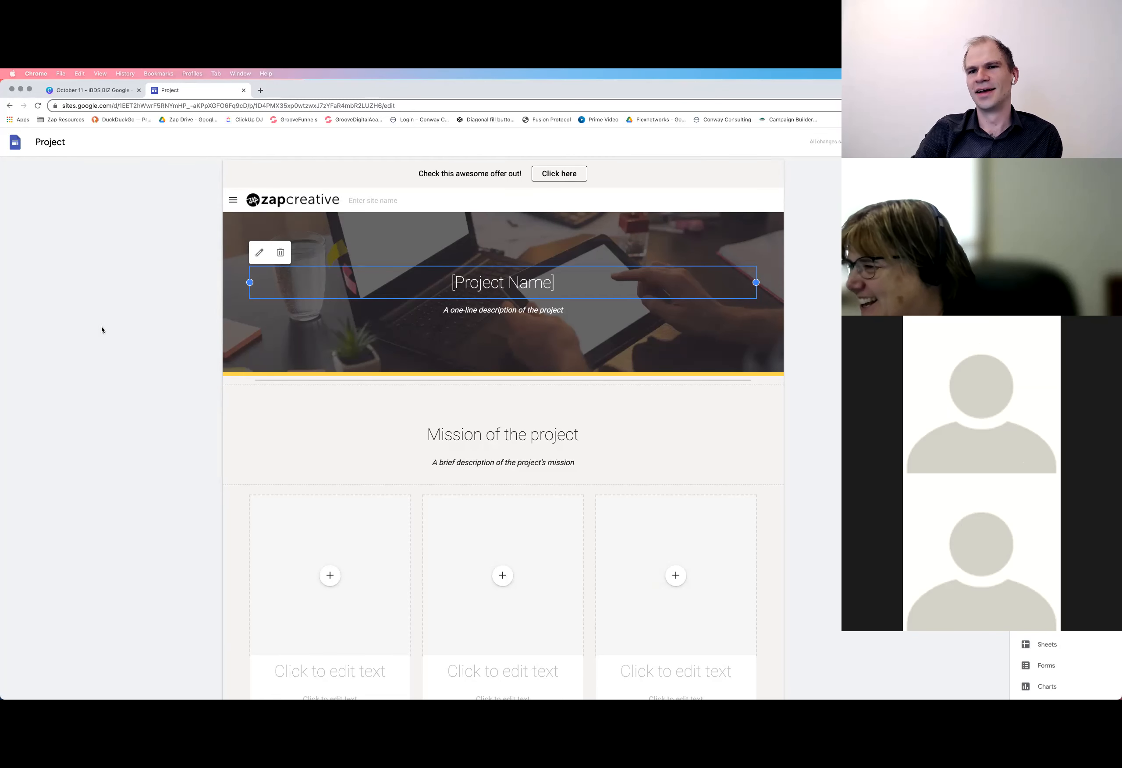
left_click(155, 327)
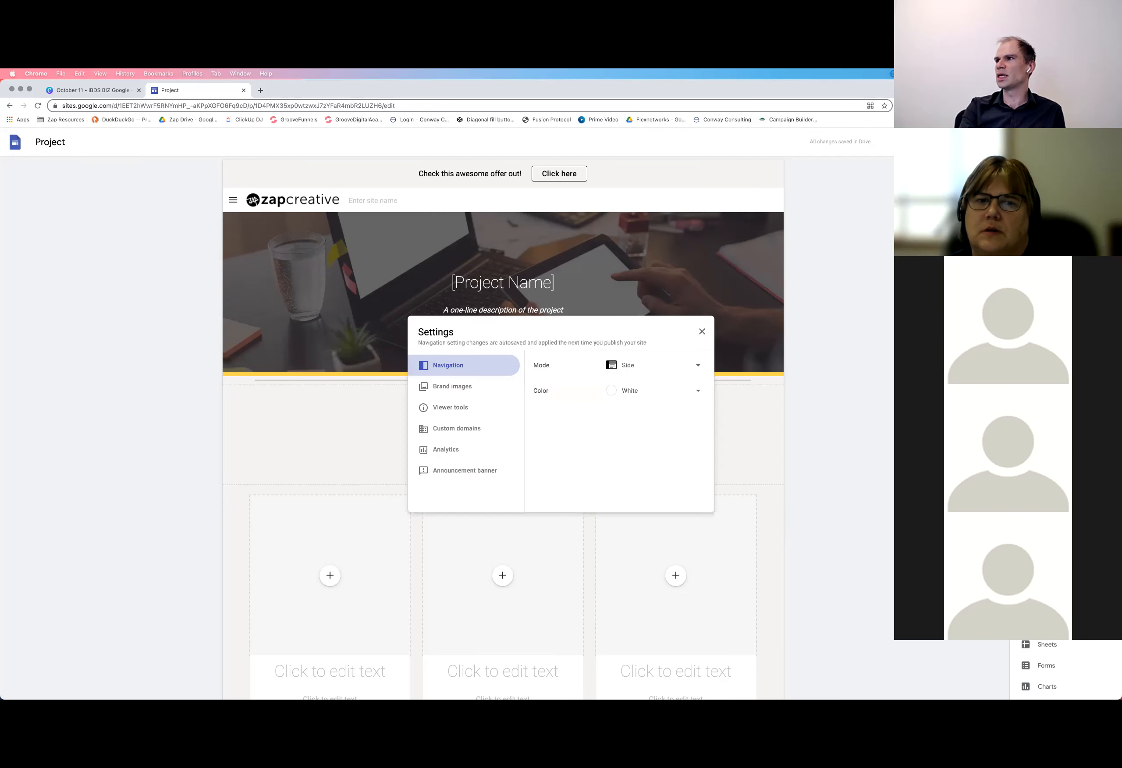
Review the custom domains option in the site settings, then close the settings
left_click(439, 430)
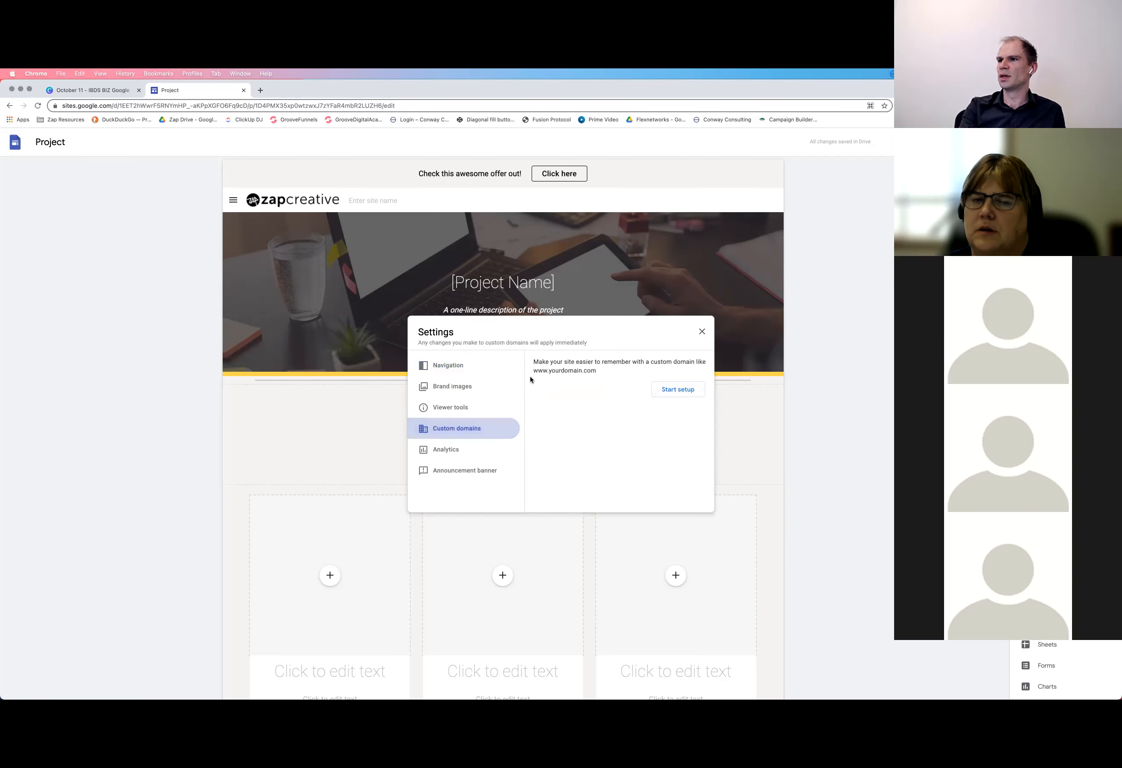
left_click_drag(601, 374, 534, 371)
left_click(547, 371)
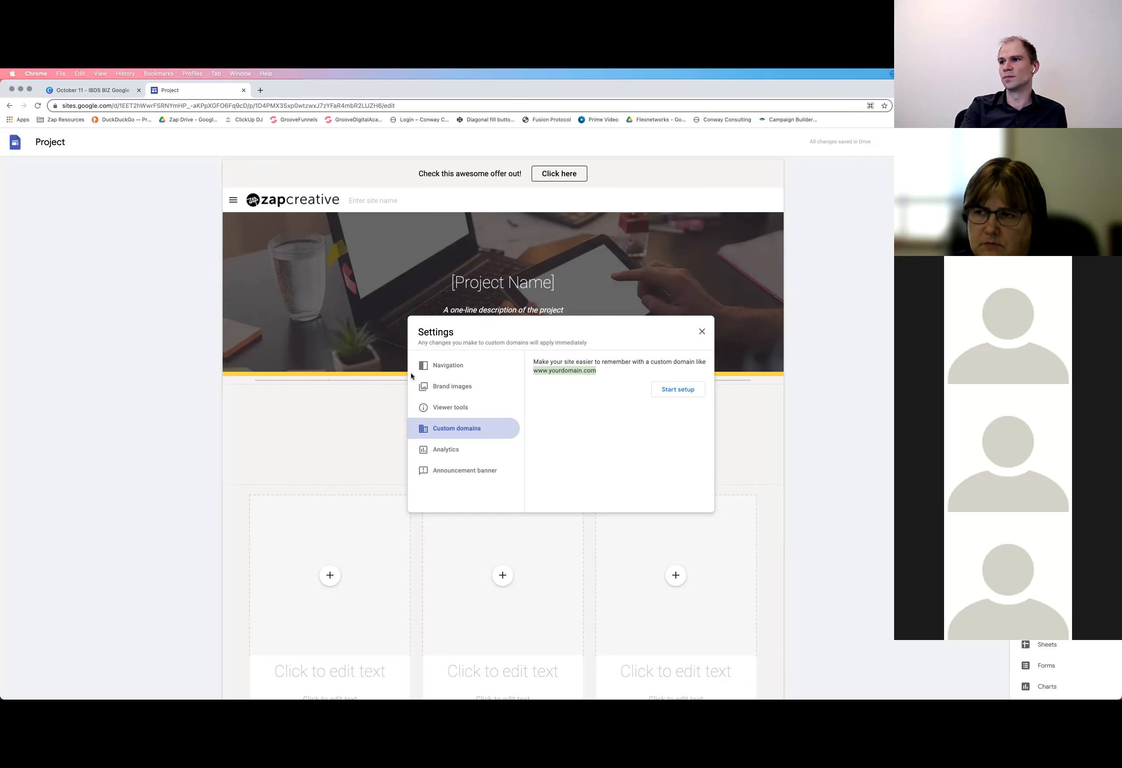
left_click(702, 332)
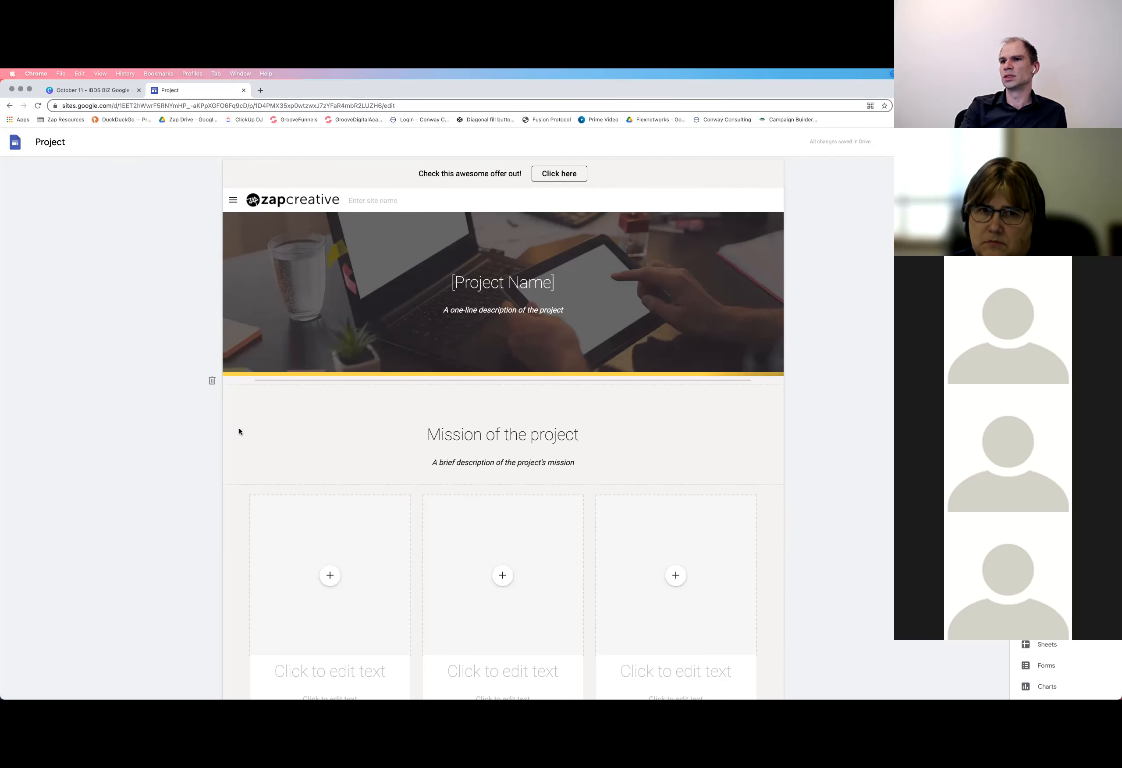
Move the "Mission of the project" section below the three-column section and back above it
scroll(228, 426, "down", 1)
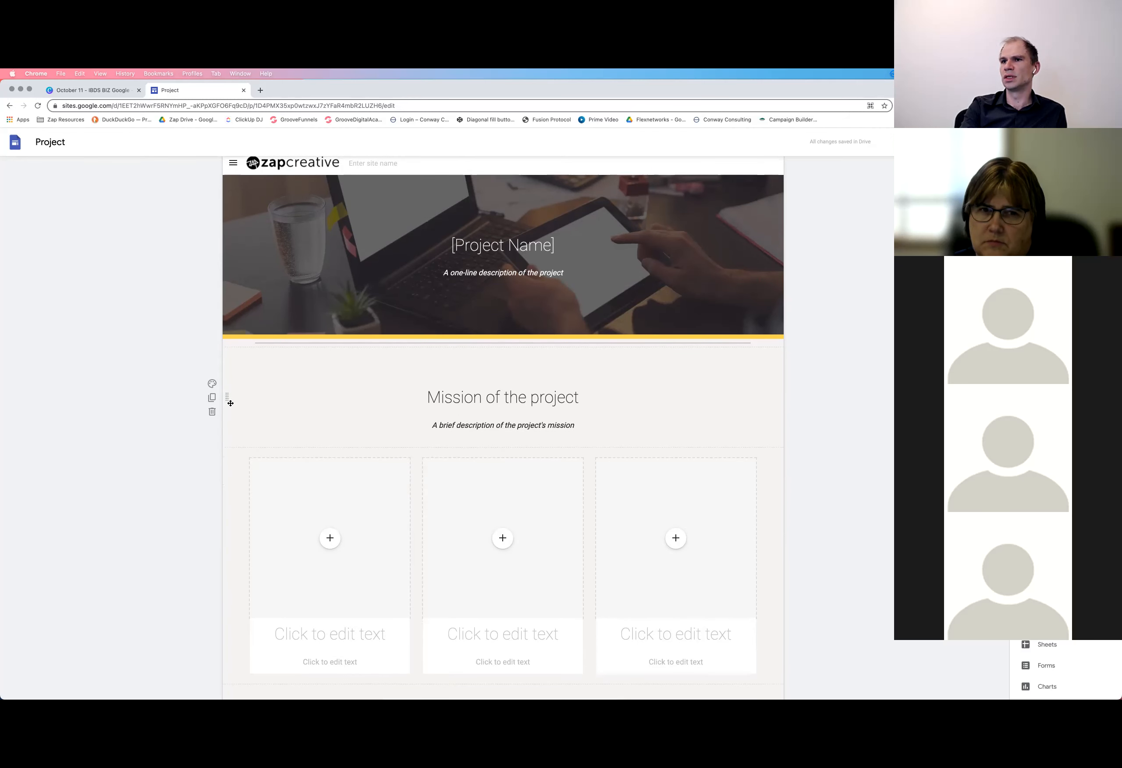
left_click_drag(228, 405, 248, 537)
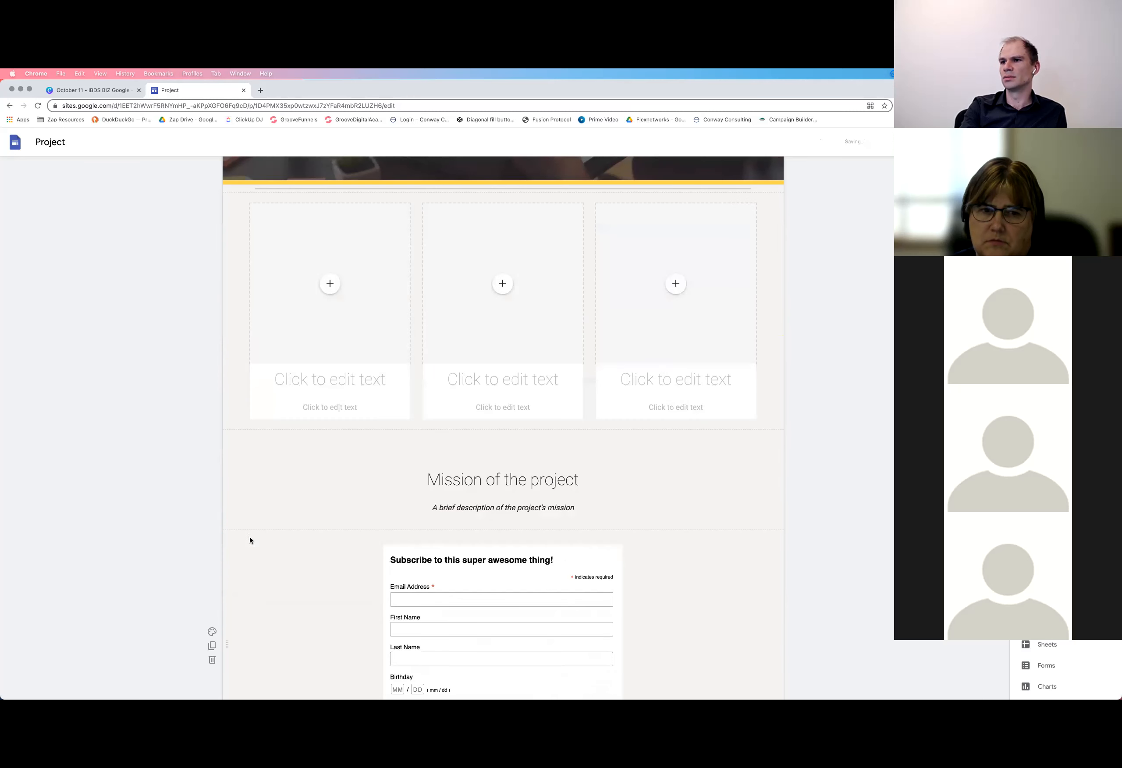
left_click_drag(228, 479, 273, 257)
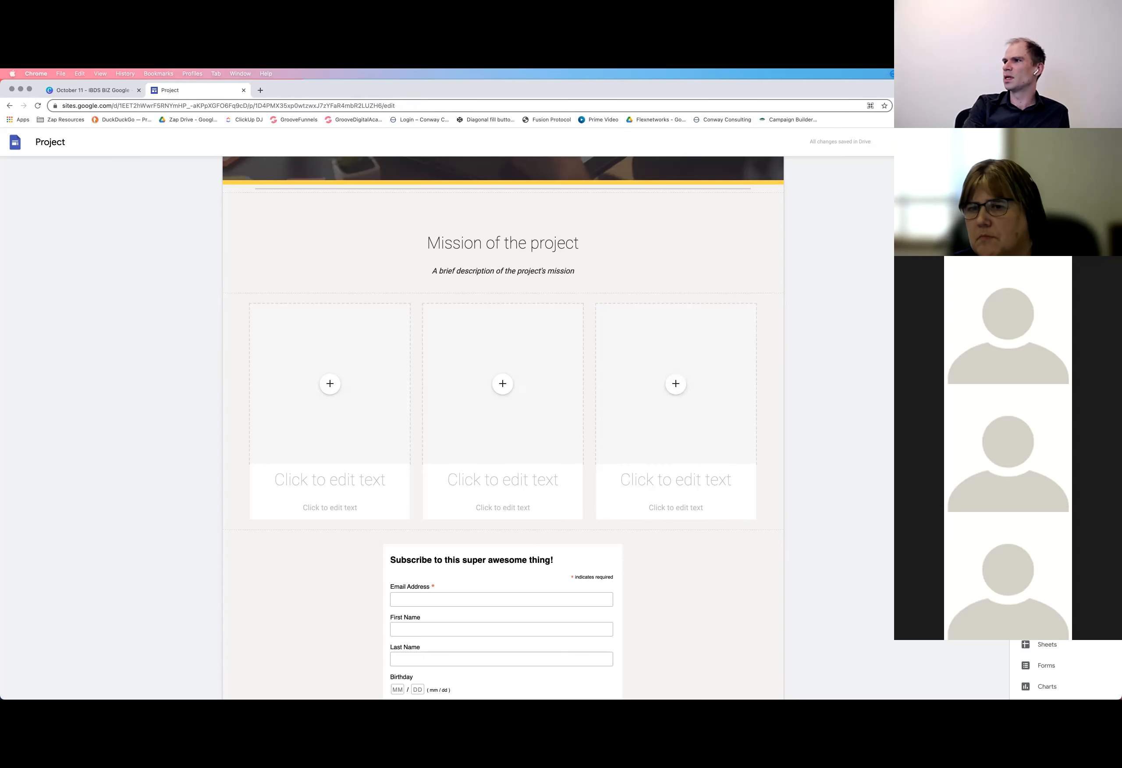
Insert a text box between the "Mission of the project" section and the three-column section
left_click(1038, 200)
scroll(684, 378, "down", 5)
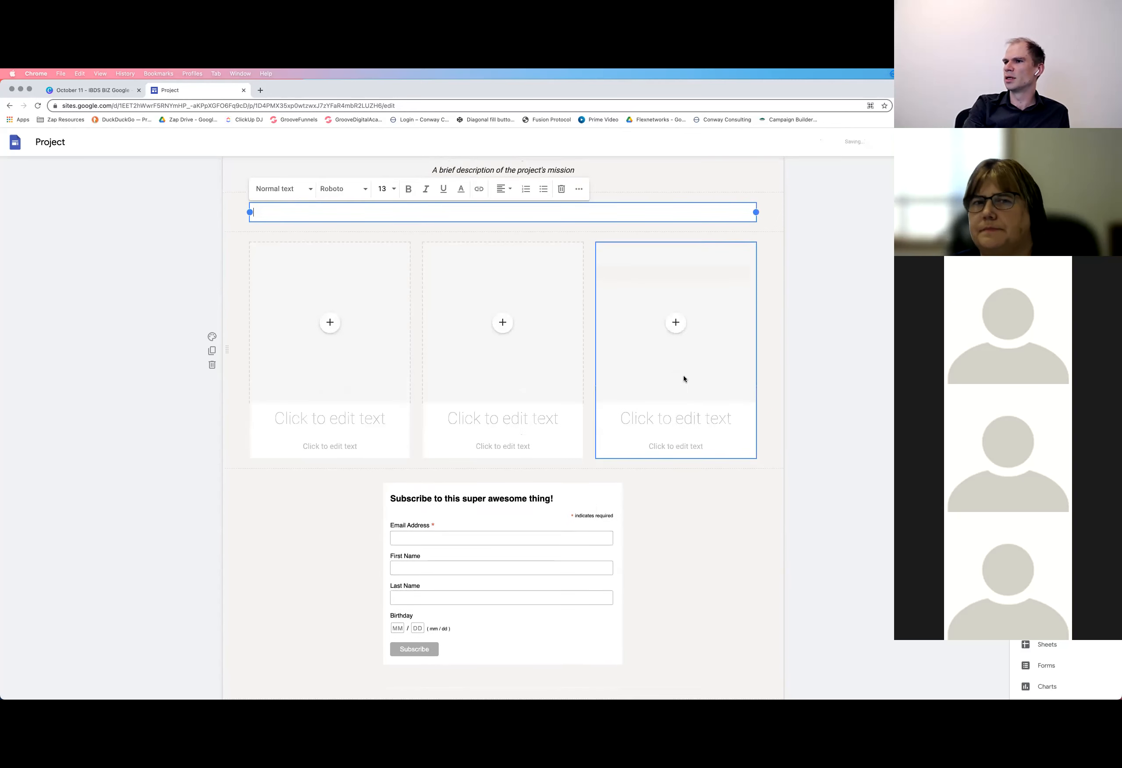
scroll(684, 379, "down", 10)
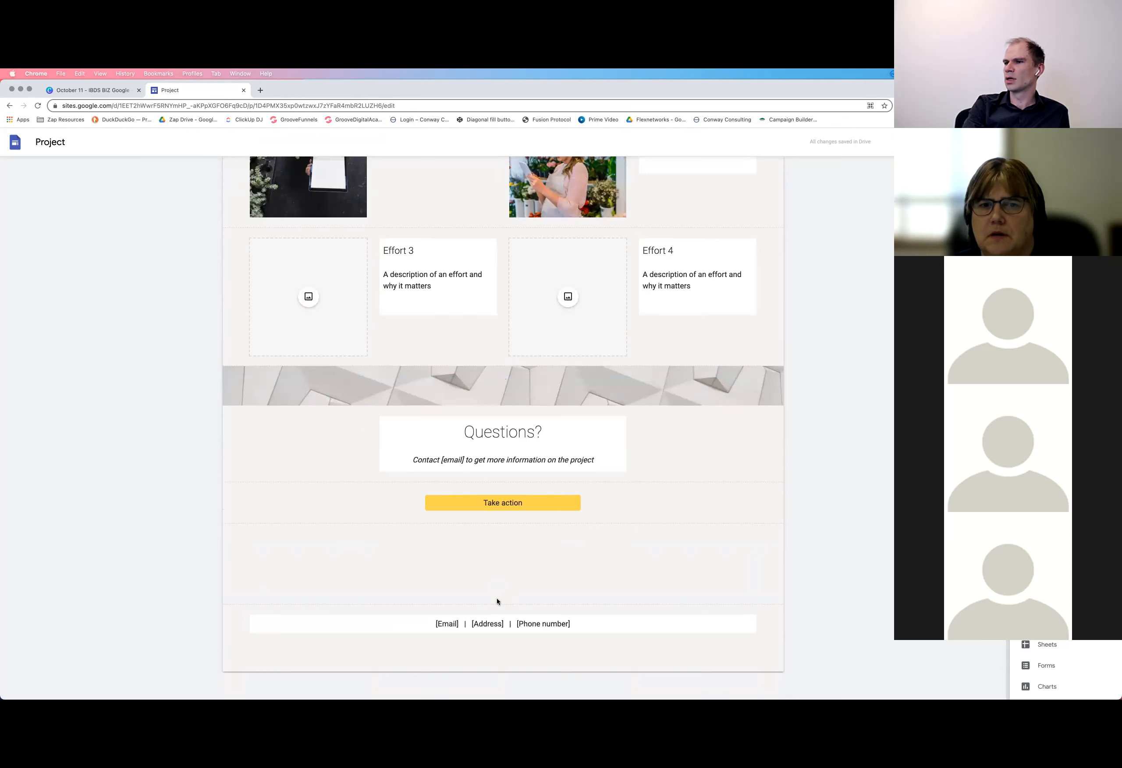
scroll(437, 564, "up", 5)
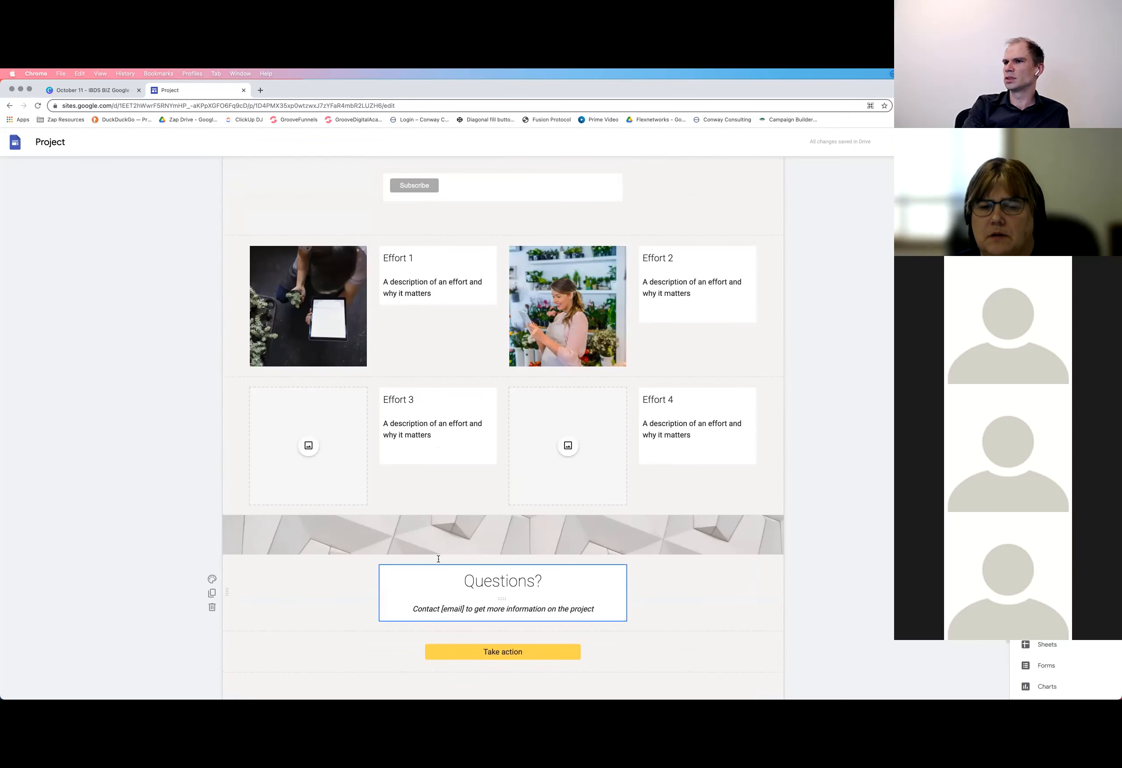
scroll(439, 560, "up", 10)
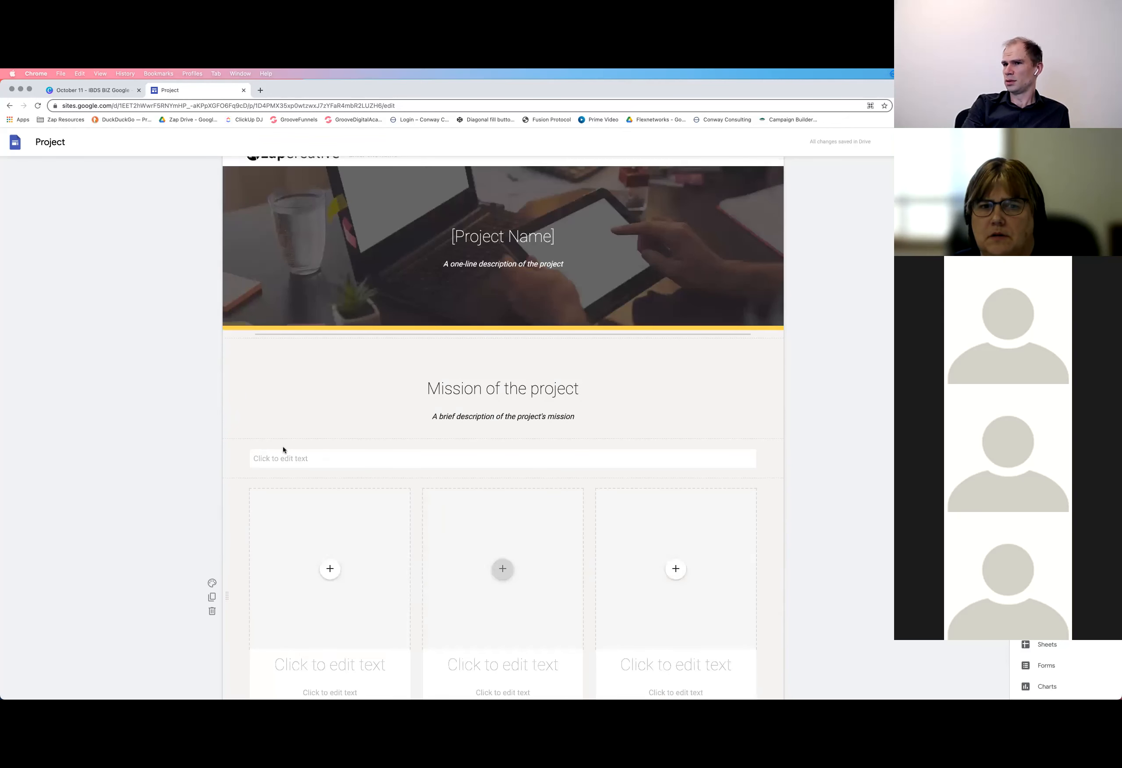
Examine the text styles, font list and Roboto weights available for the empty text box
left_click(258, 459)
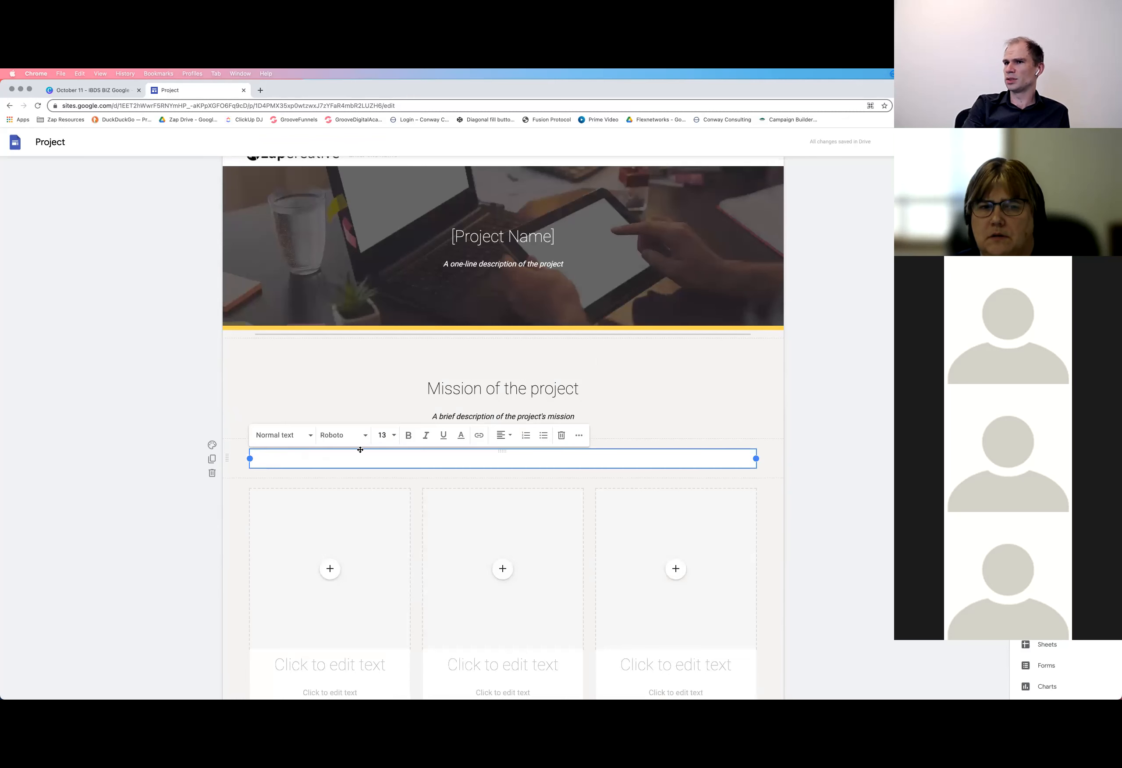
left_click(303, 435)
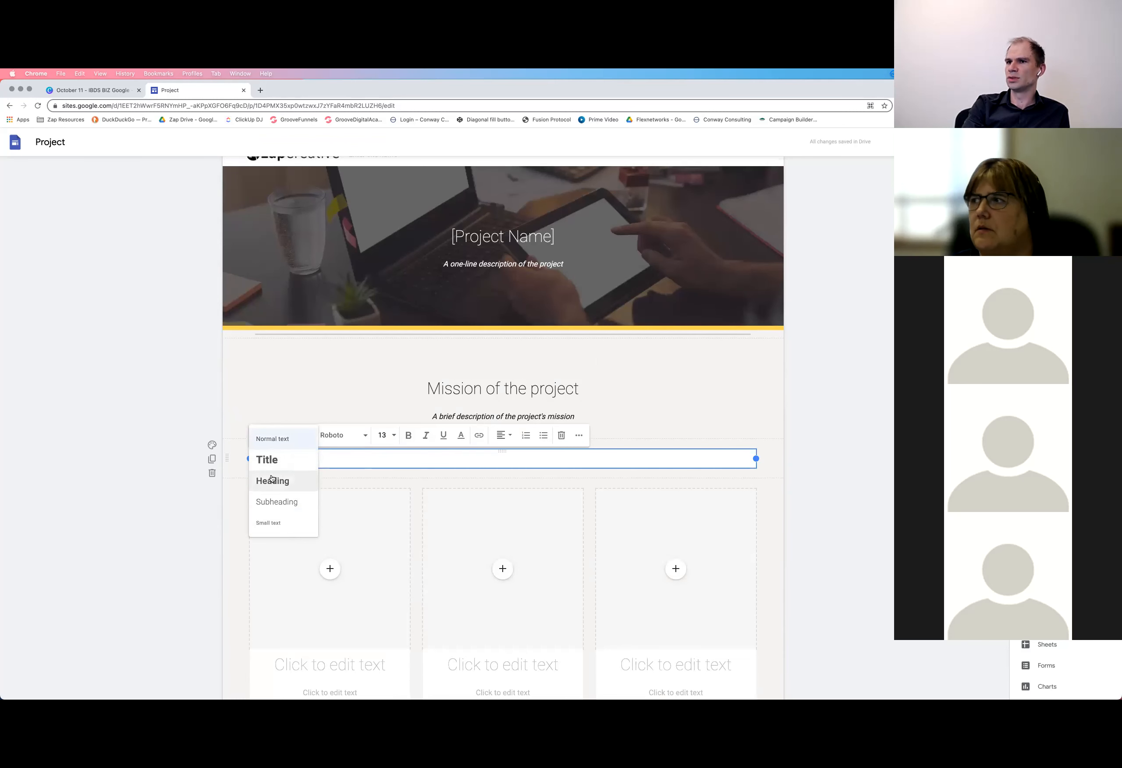
left_click(346, 461)
left_click(364, 438)
scroll(389, 548, "down", 5)
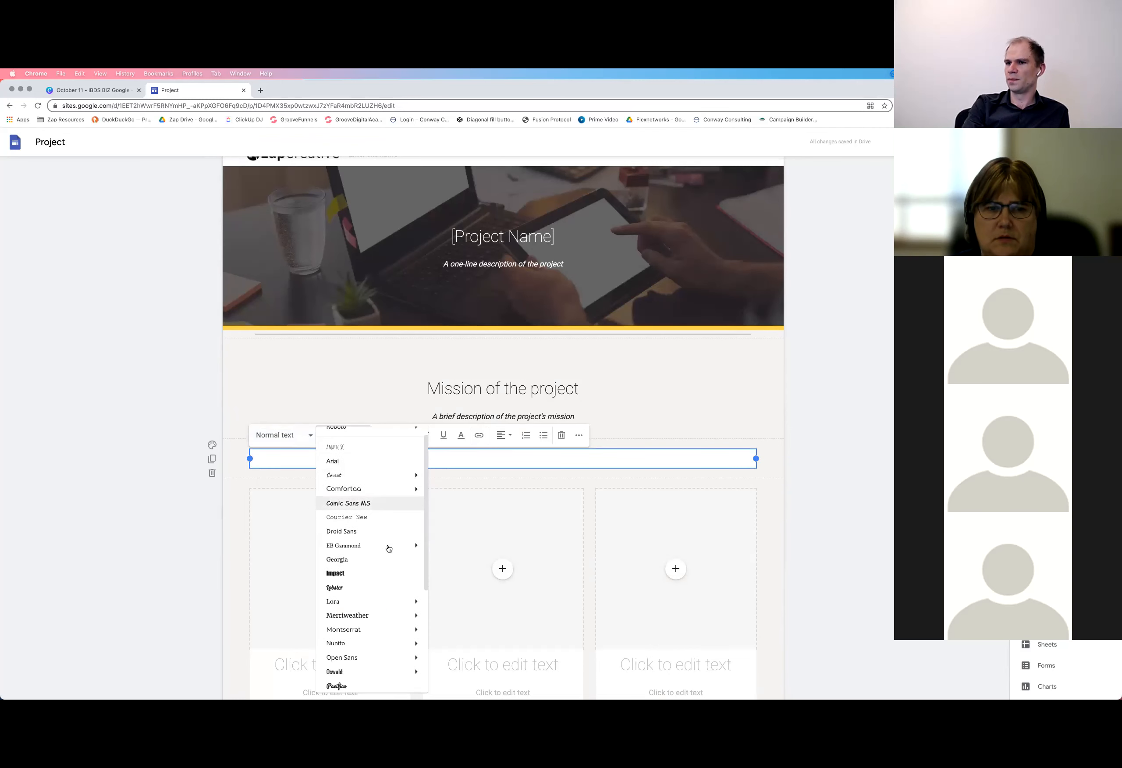
scroll(388, 548, "down", 3)
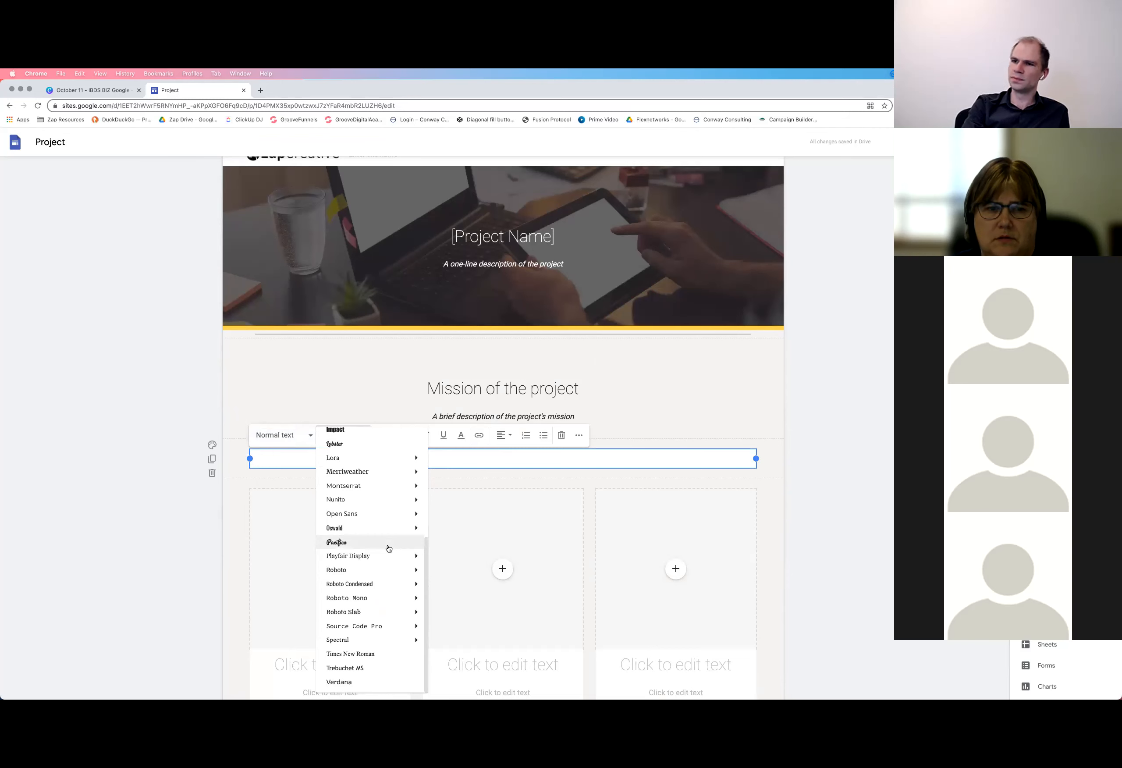
scroll(388, 548, "up", 6)
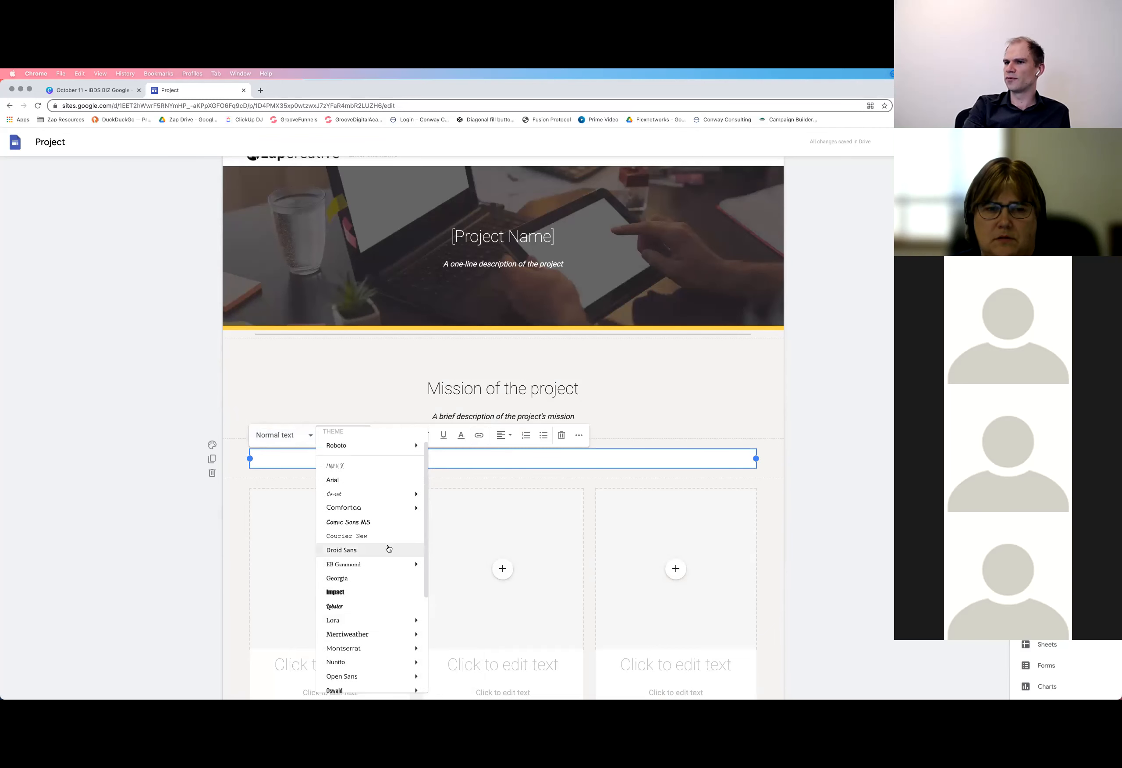
scroll(388, 548, "up", 1)
mouse_move(387, 539)
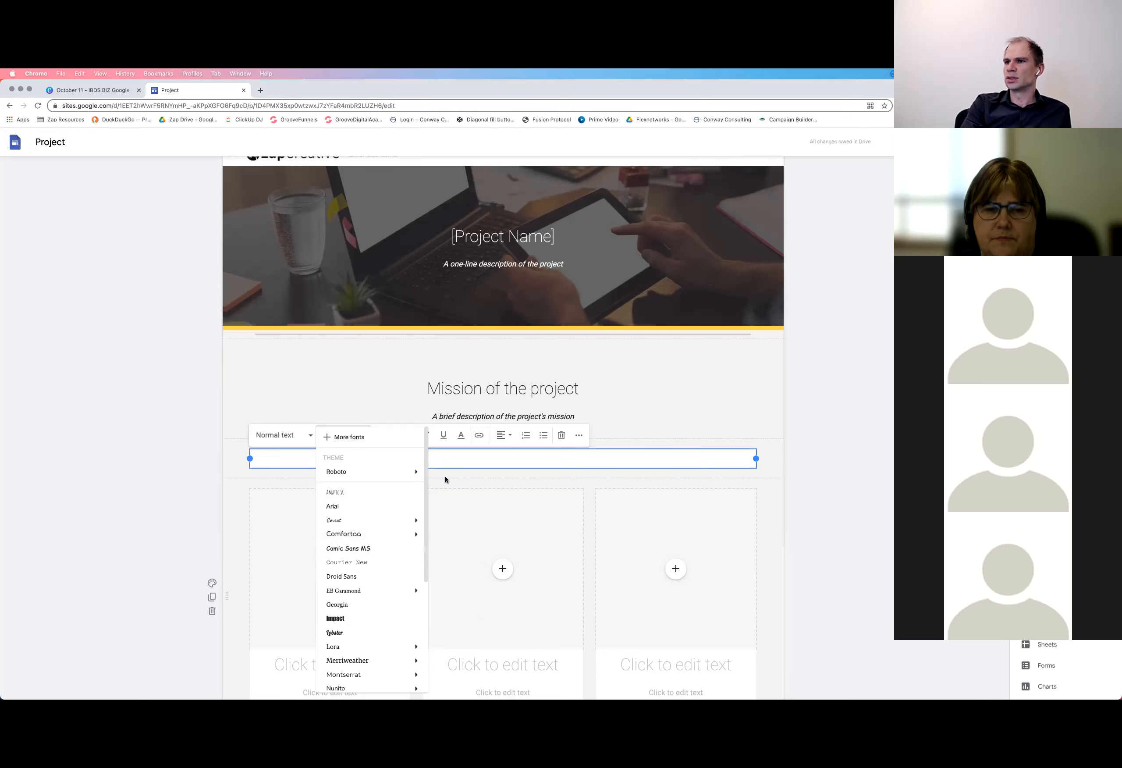
mouse_move(375, 472)
left_click(433, 503)
left_click(344, 435)
mouse_move(372, 472)
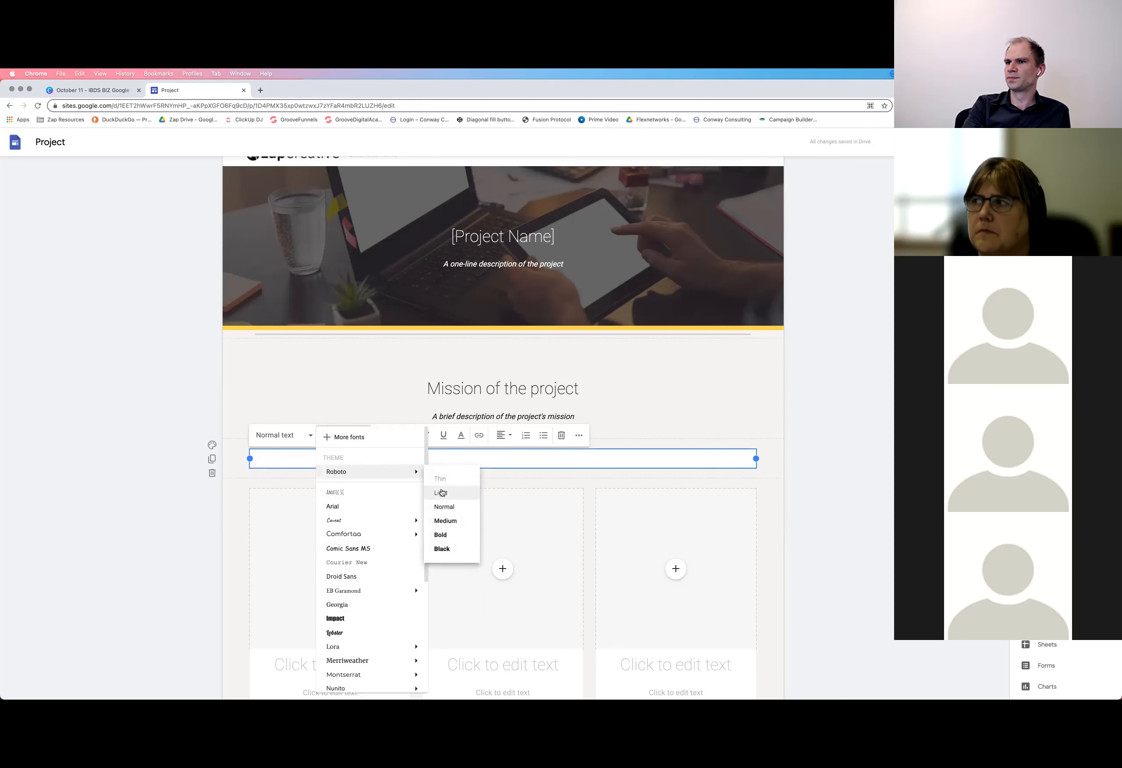
left_click(435, 462)
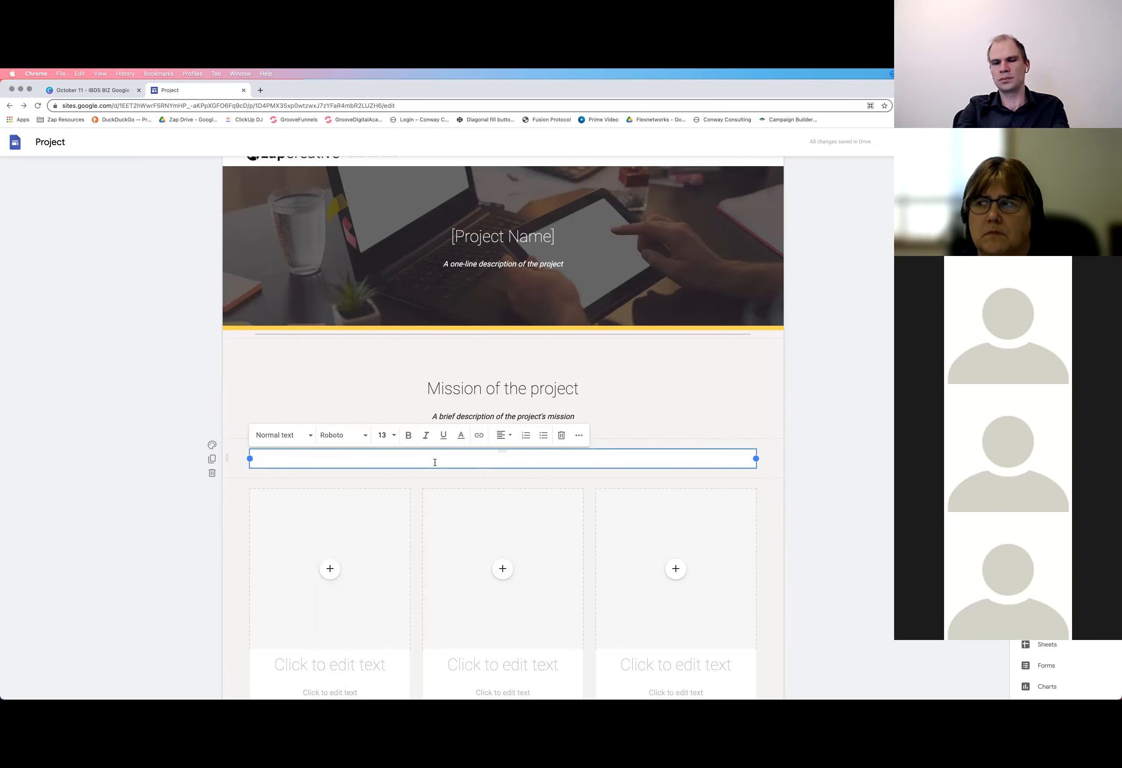
Enter "This is some text" in the text box below the mission section
type("his")
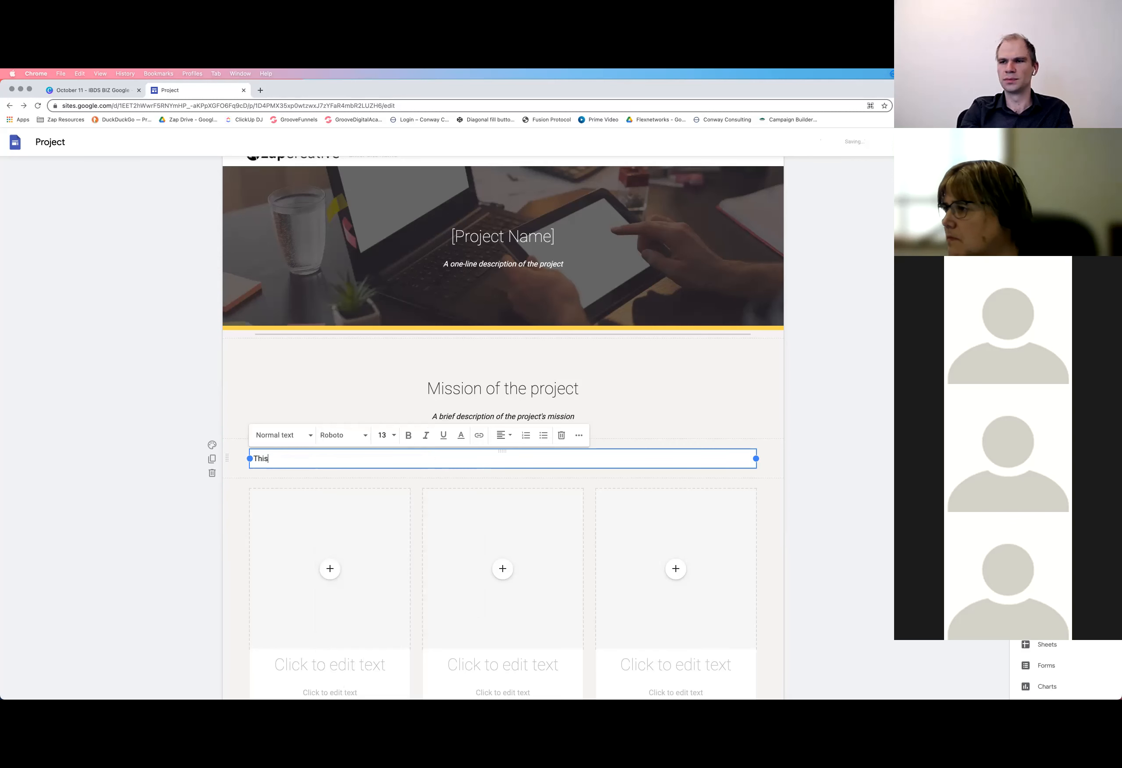
type(" is some texgt")
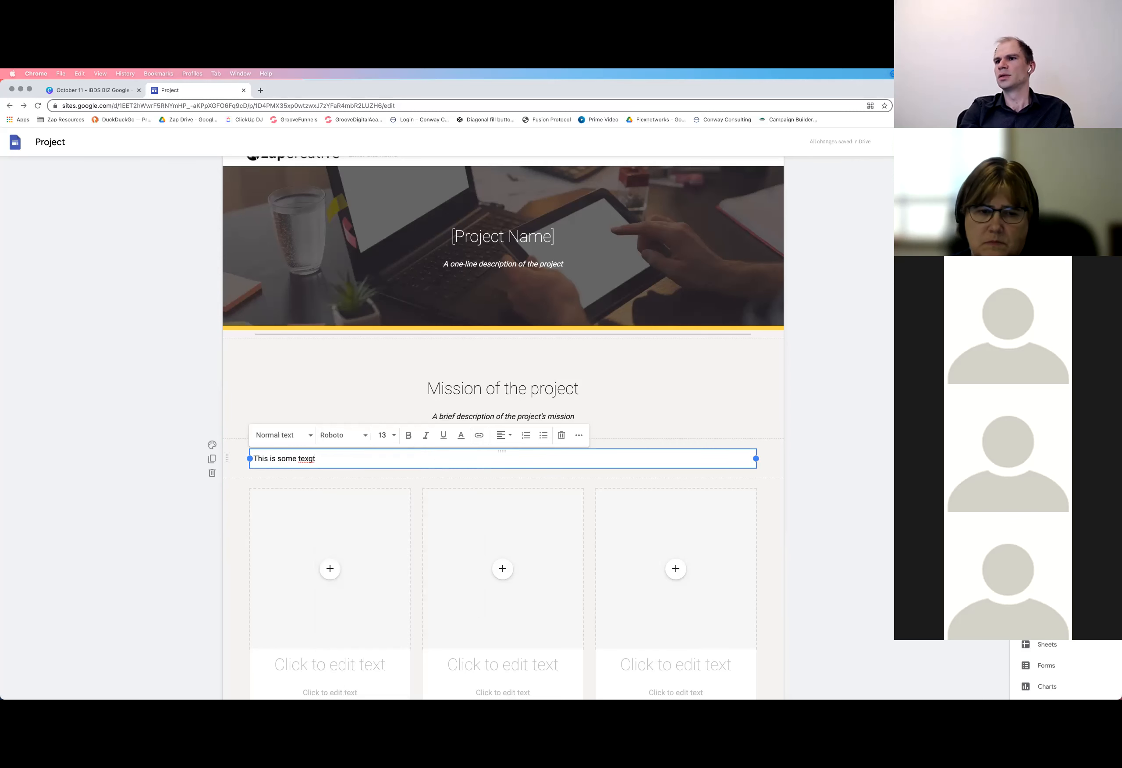
key("BackSpace")
key("BackSpace")
type("t")
left_click(442, 486)
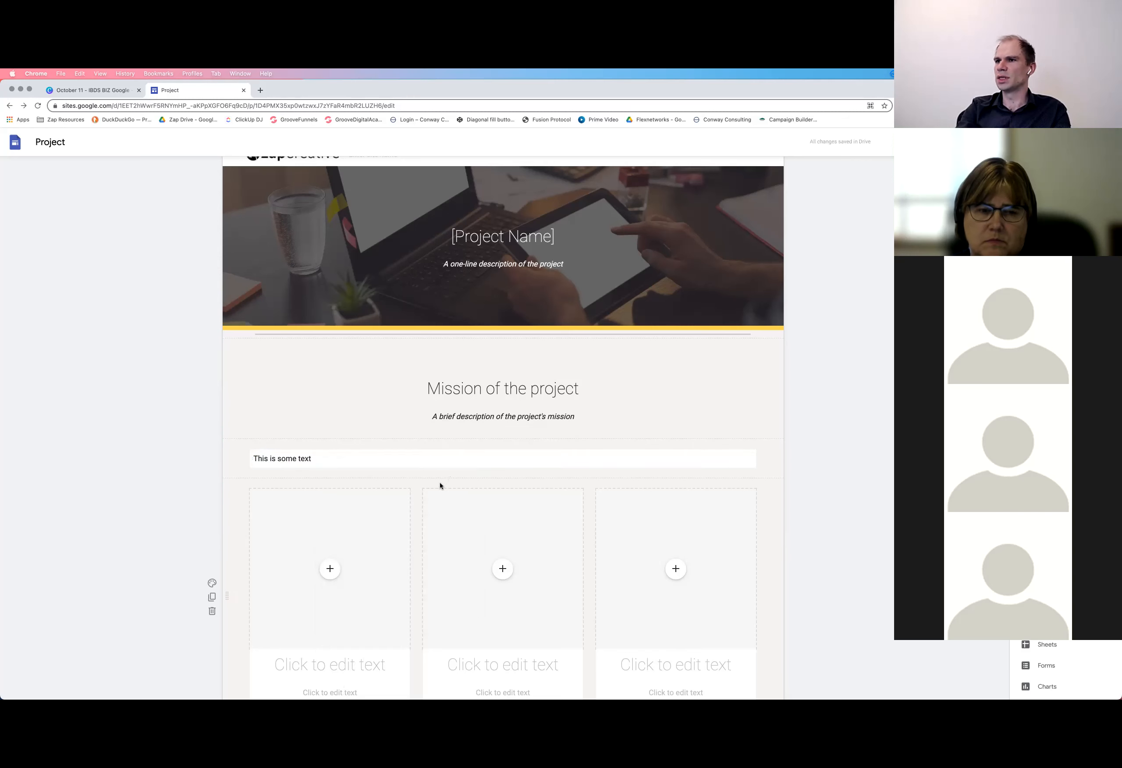
Narrow the "This is some text" box to the width of the first column below it
left_click(378, 452)
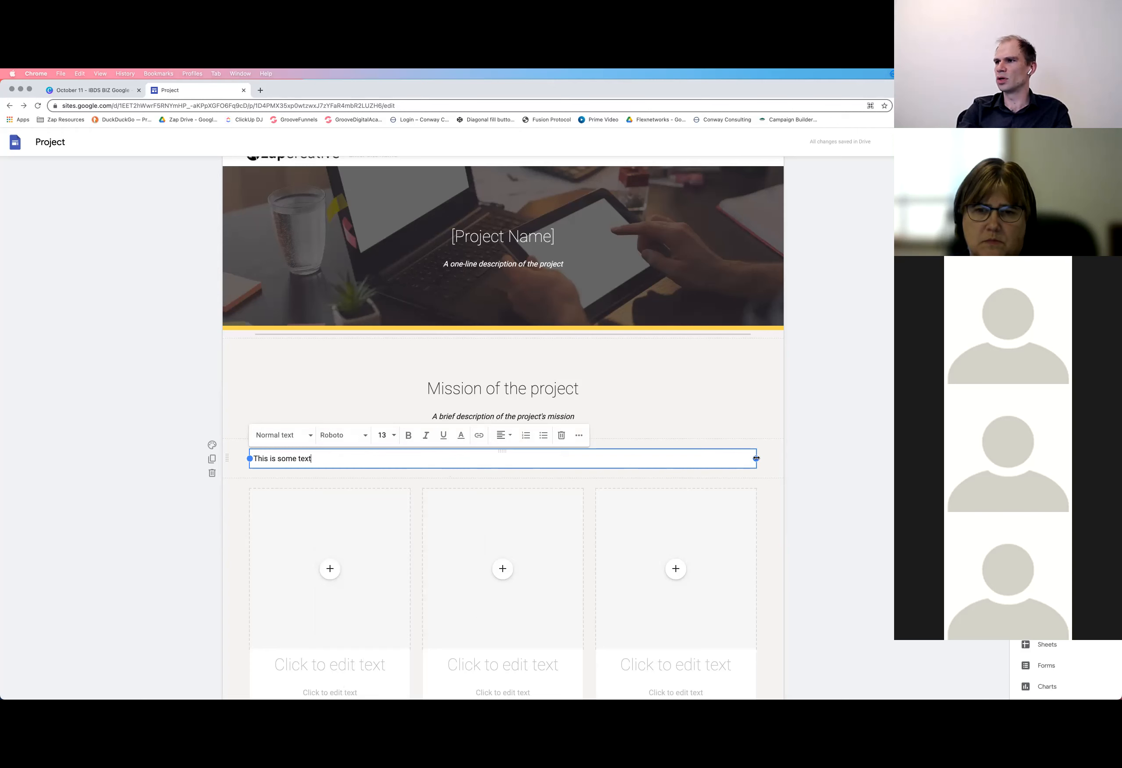
left_click_drag(756, 458, 410, 460)
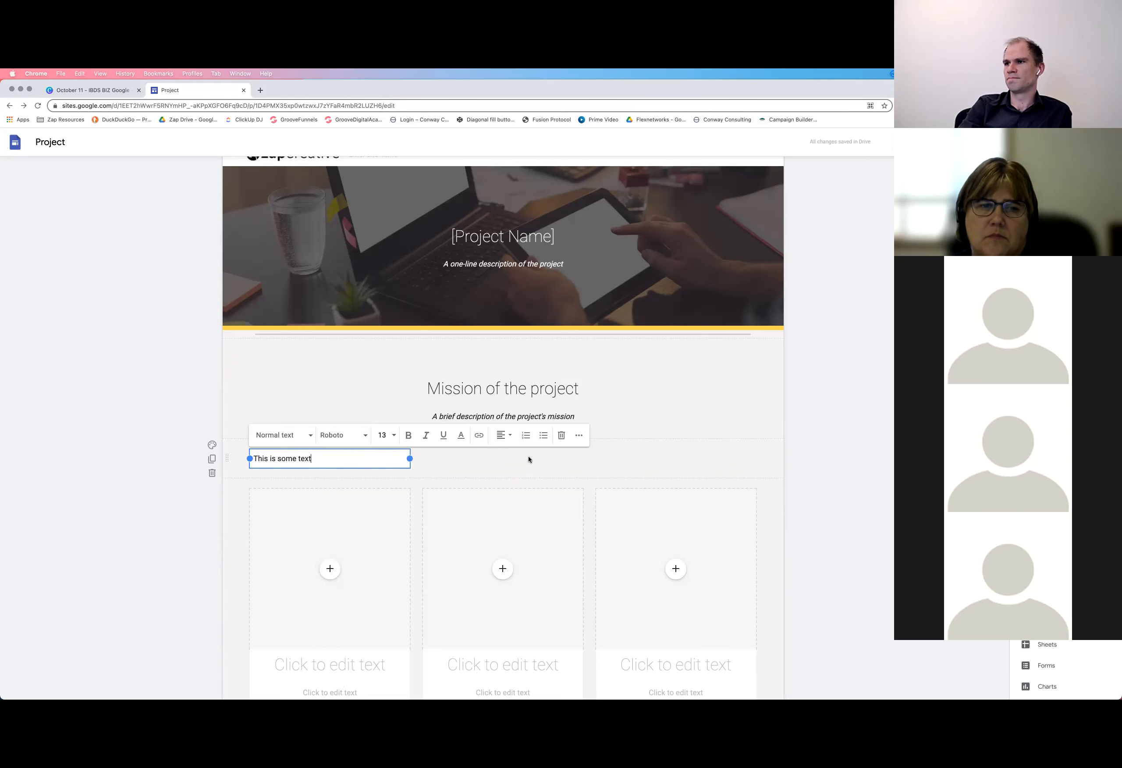
left_click(579, 436)
left_click(580, 436)
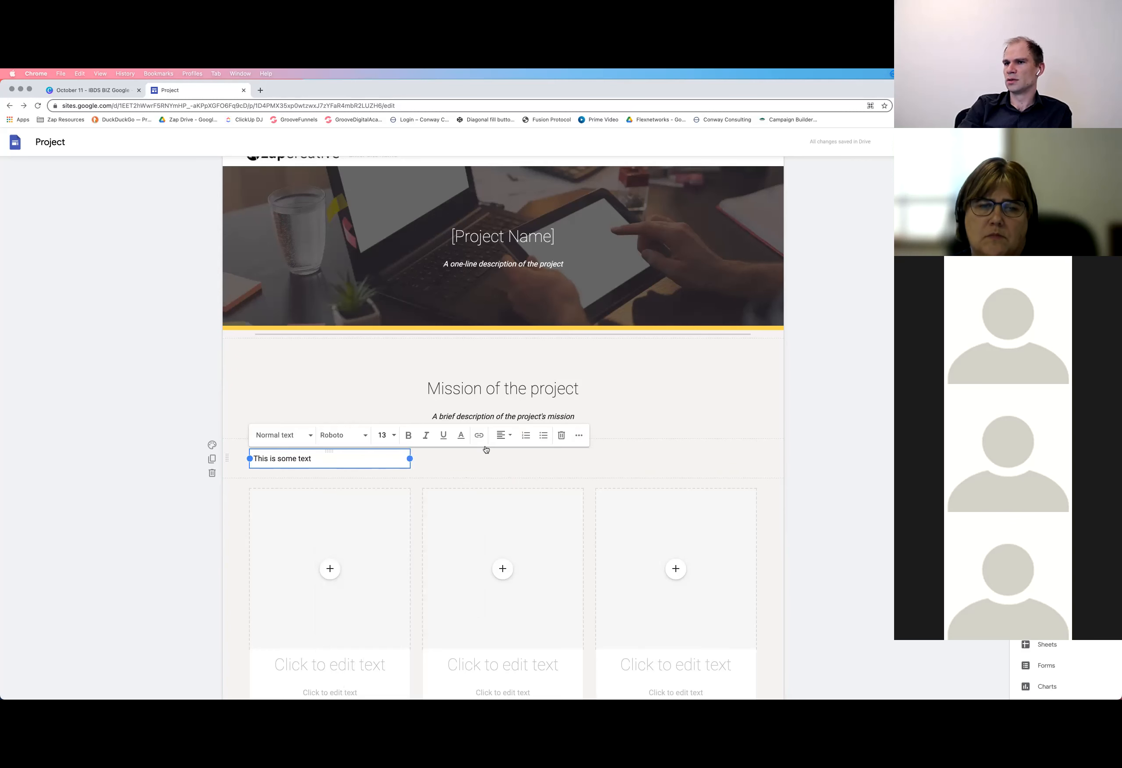
Duplicate the "This is some text" section and move the copied text box into the original's row, above the third column
left_click(212, 460)
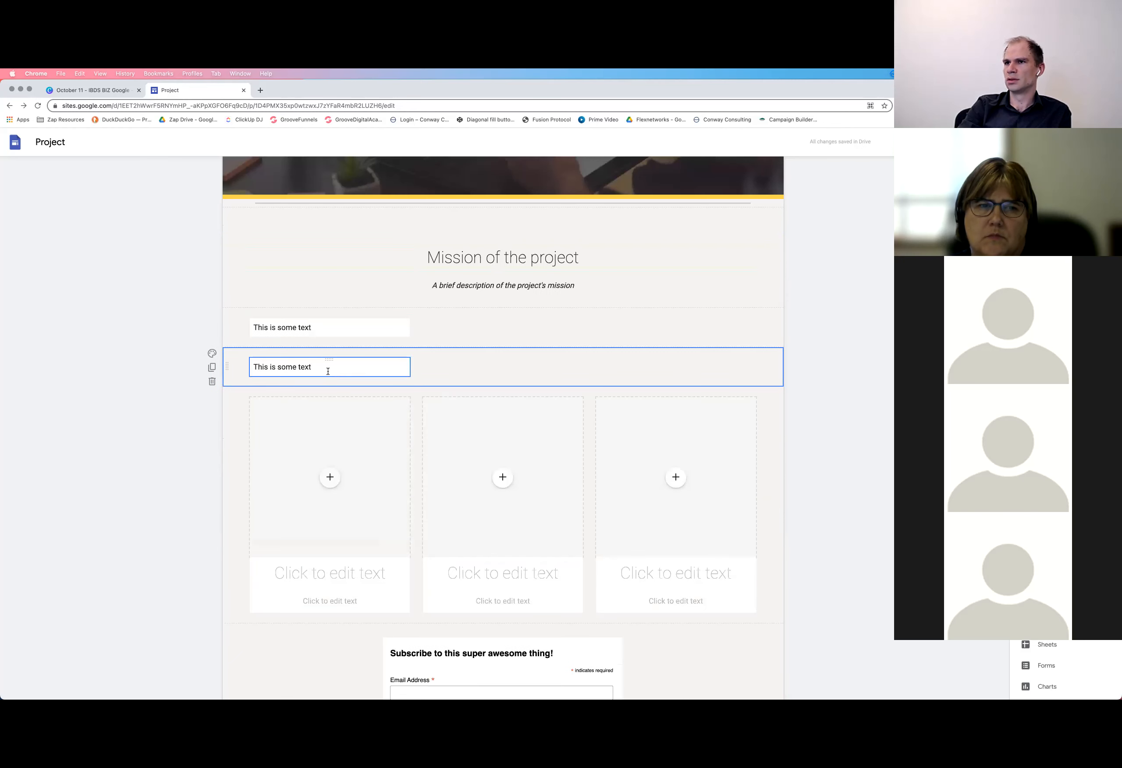
left_click_drag(537, 313, 681, 325)
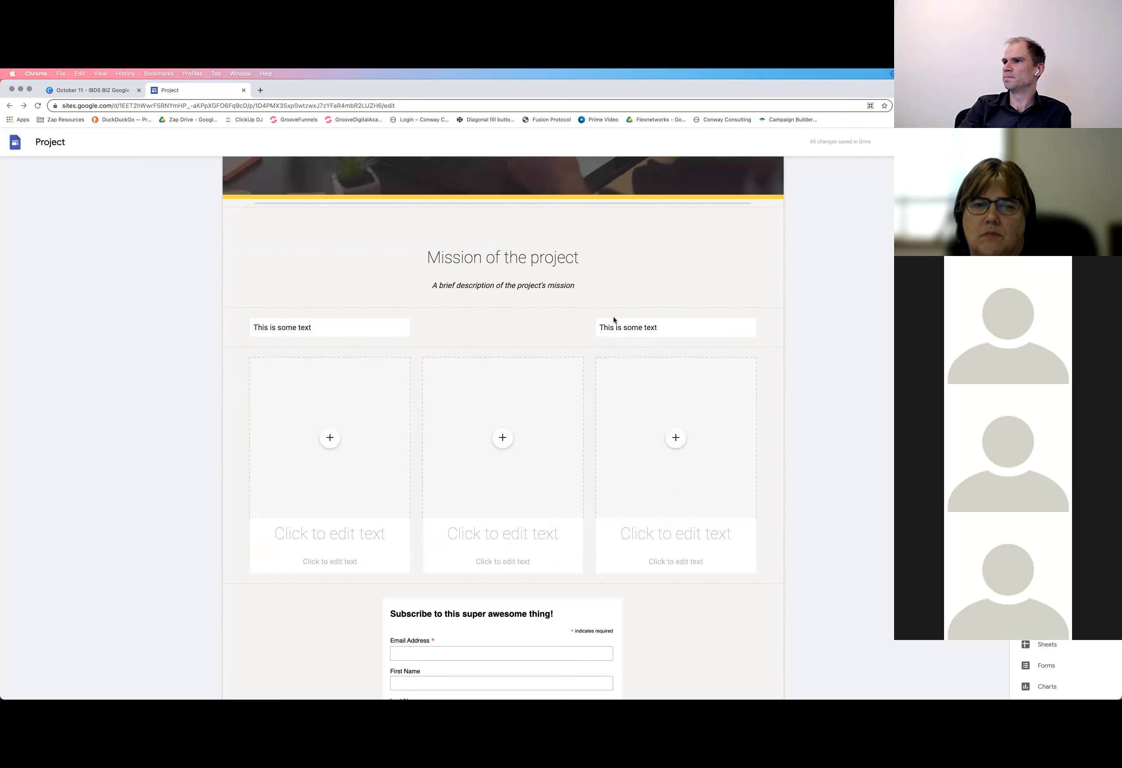
scroll(454, 329, "up", 2)
left_click(444, 321)
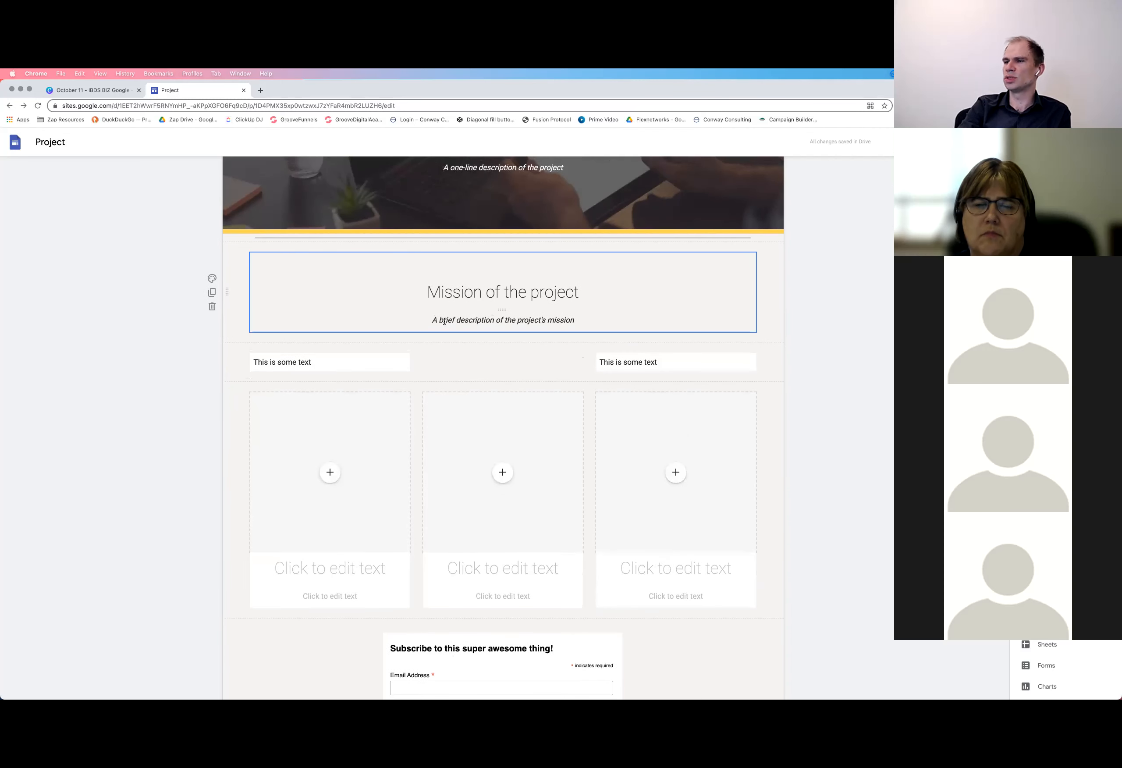
scroll(444, 321, "up", 2)
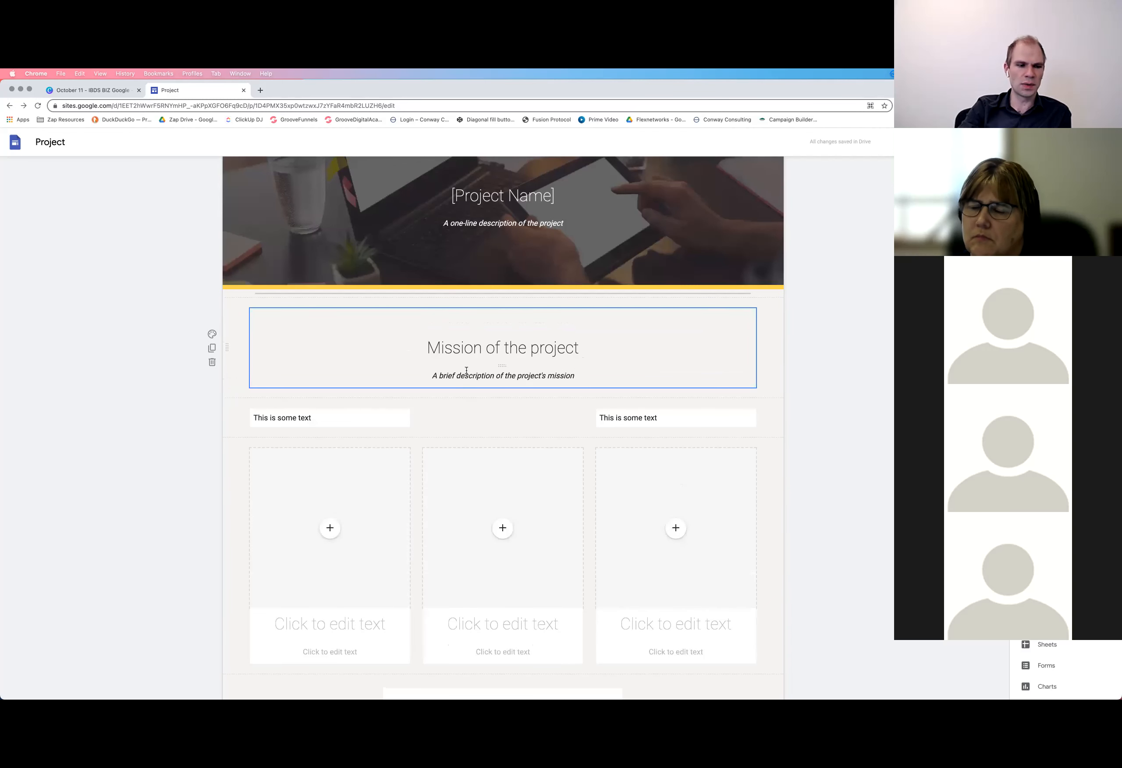
scroll(466, 371, "up", 2)
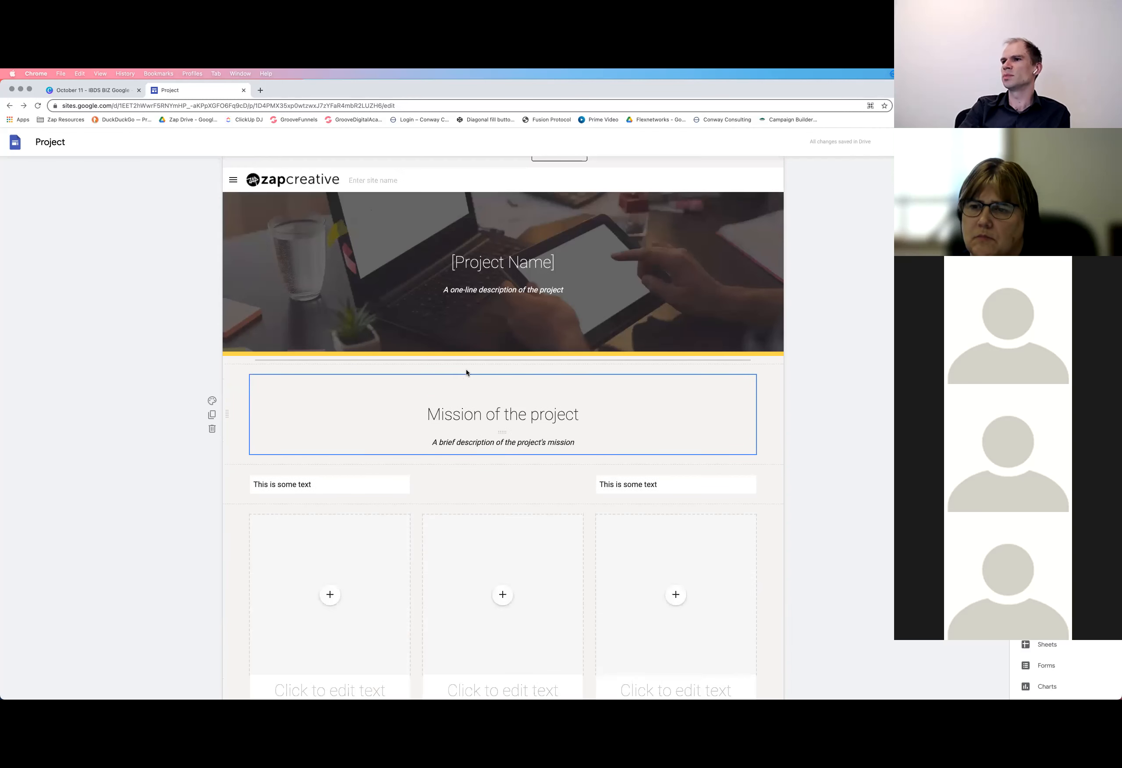
left_click(473, 415)
double_click(505, 414)
left_click(505, 415)
left_click(660, 383)
left_click(531, 263)
Set the page header type to Cover and look over the enlarged header image
left_click(245, 241)
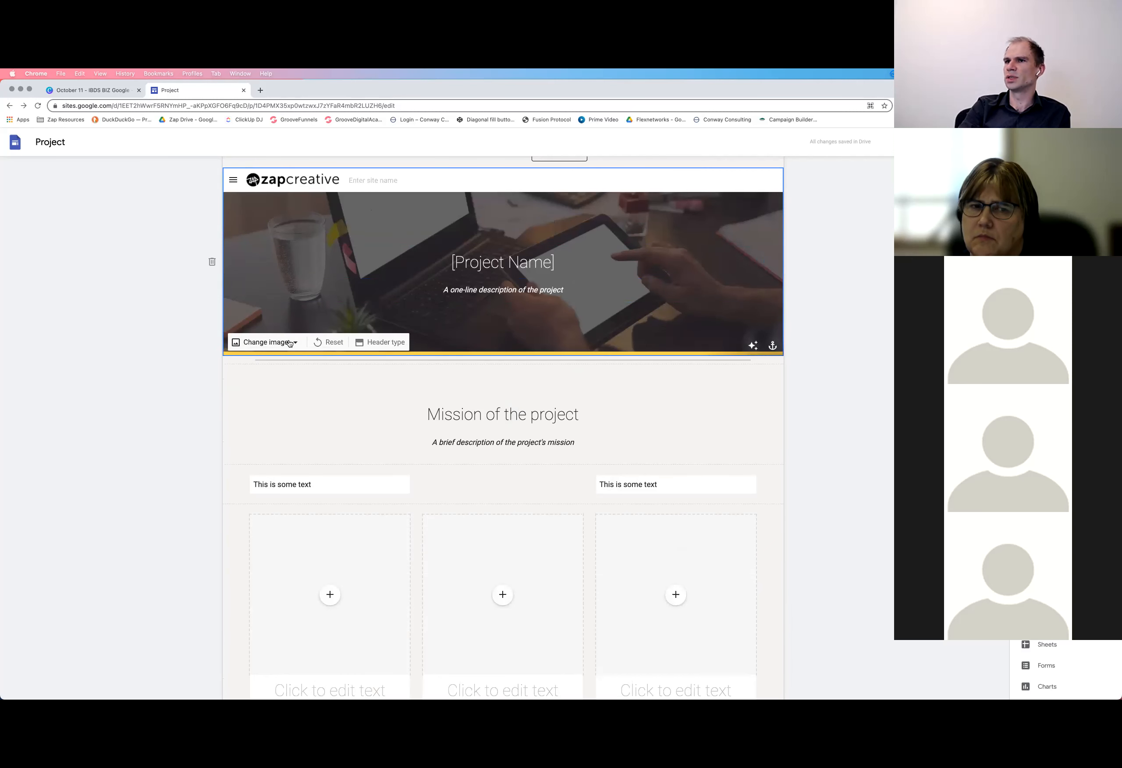
left_click(381, 342)
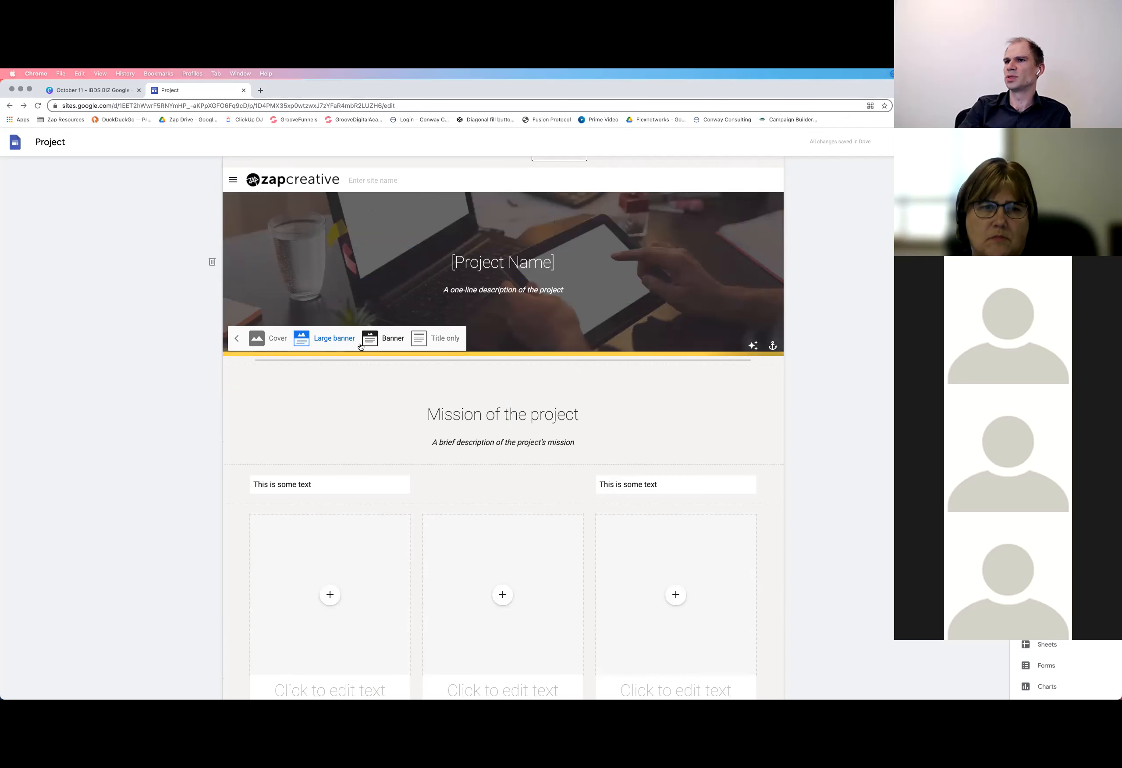
left_click(272, 338)
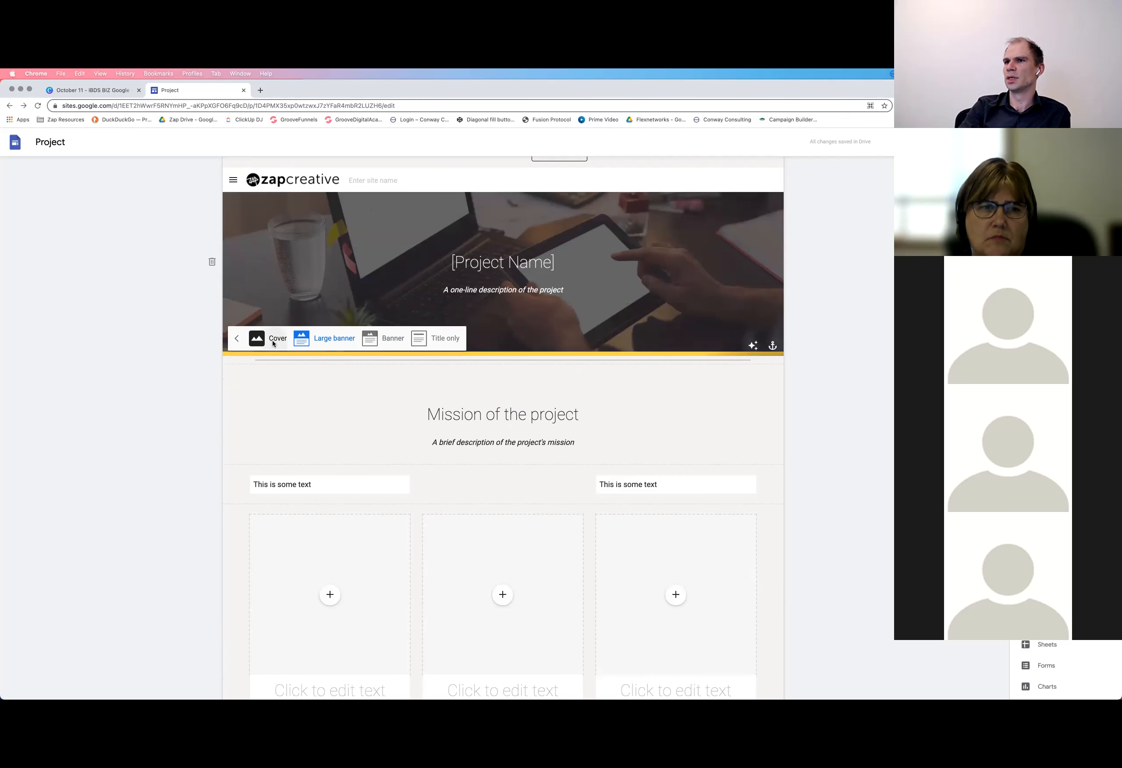
scroll(310, 562, "down", 2)
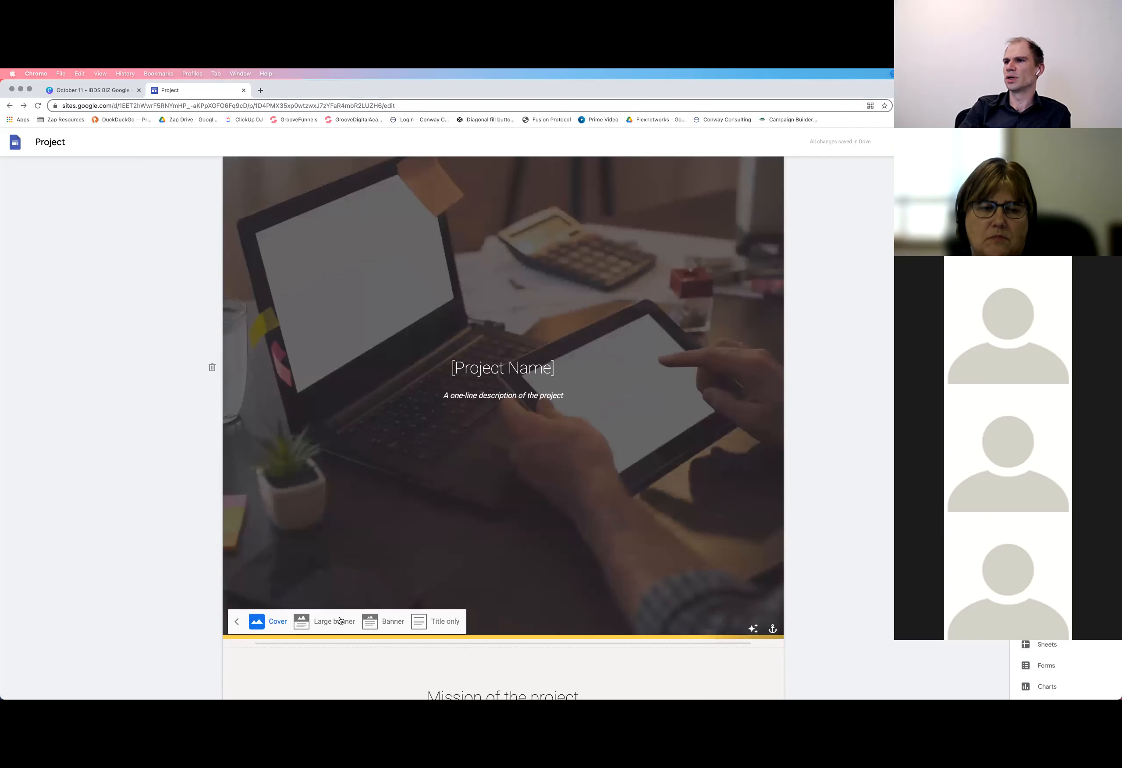
scroll(331, 508, "up", 2)
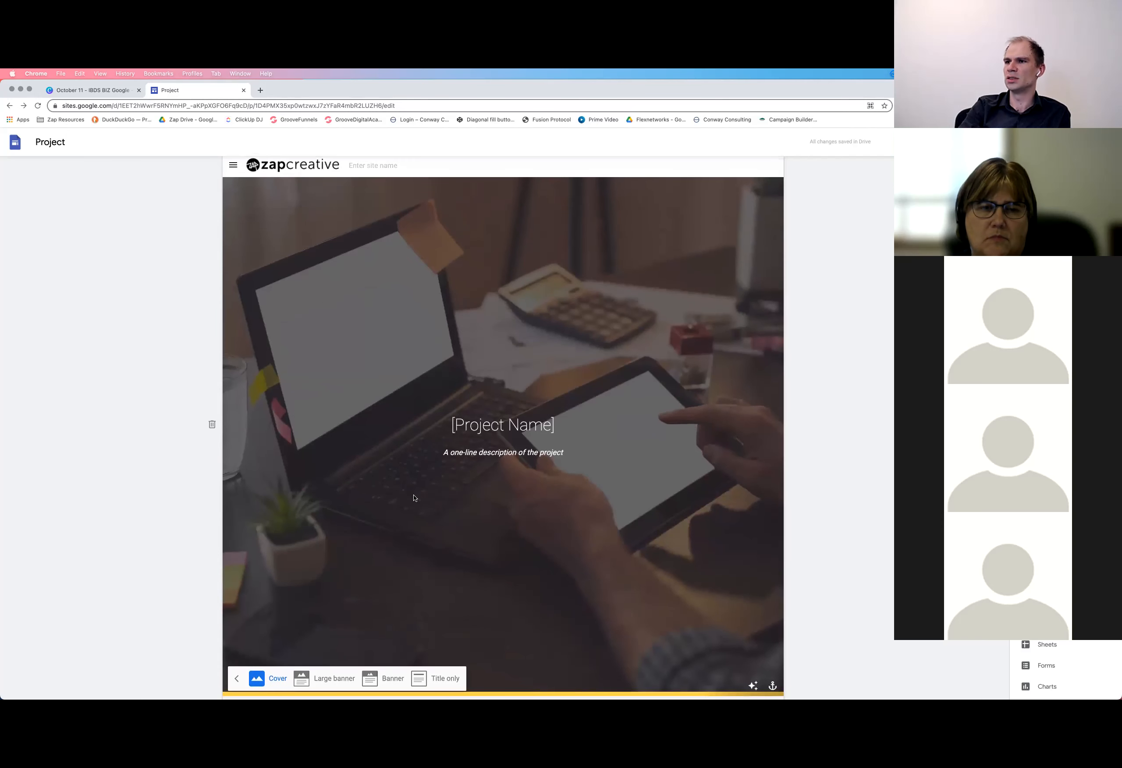
scroll(415, 497, "down", 1)
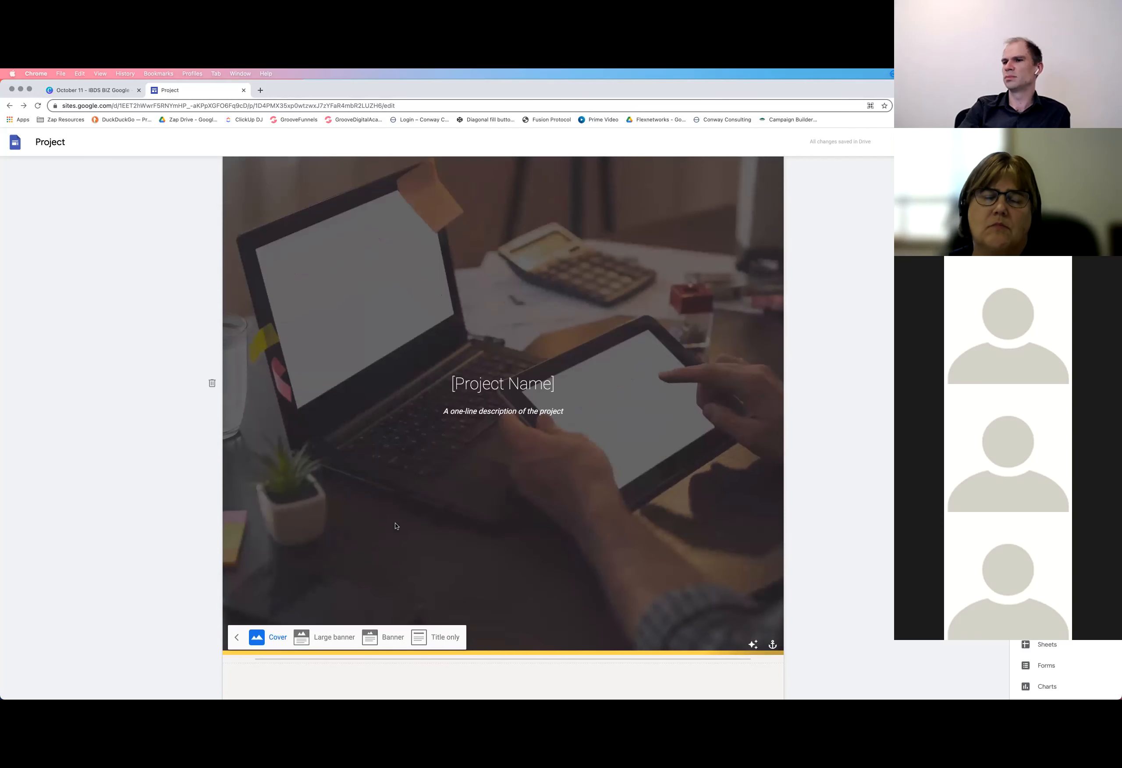
Try the Large banner, Banner and Title only header types, ending on Large banner
left_click(324, 637)
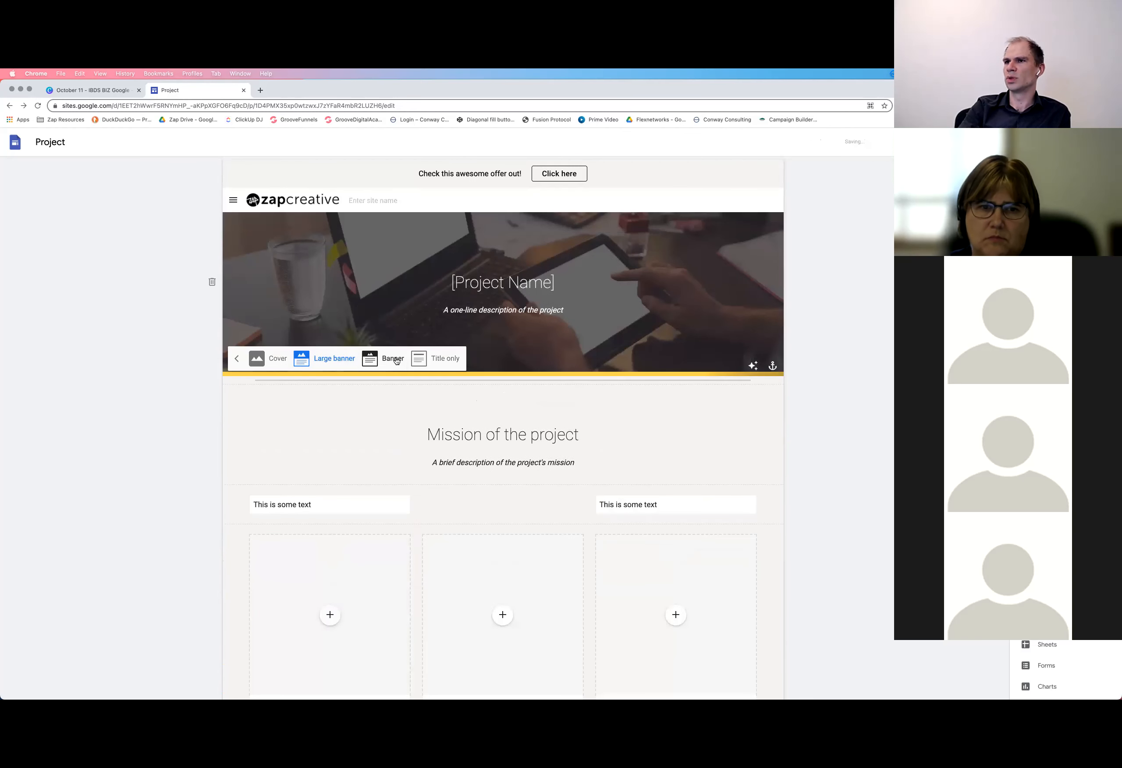
left_click(388, 342)
left_click(443, 319)
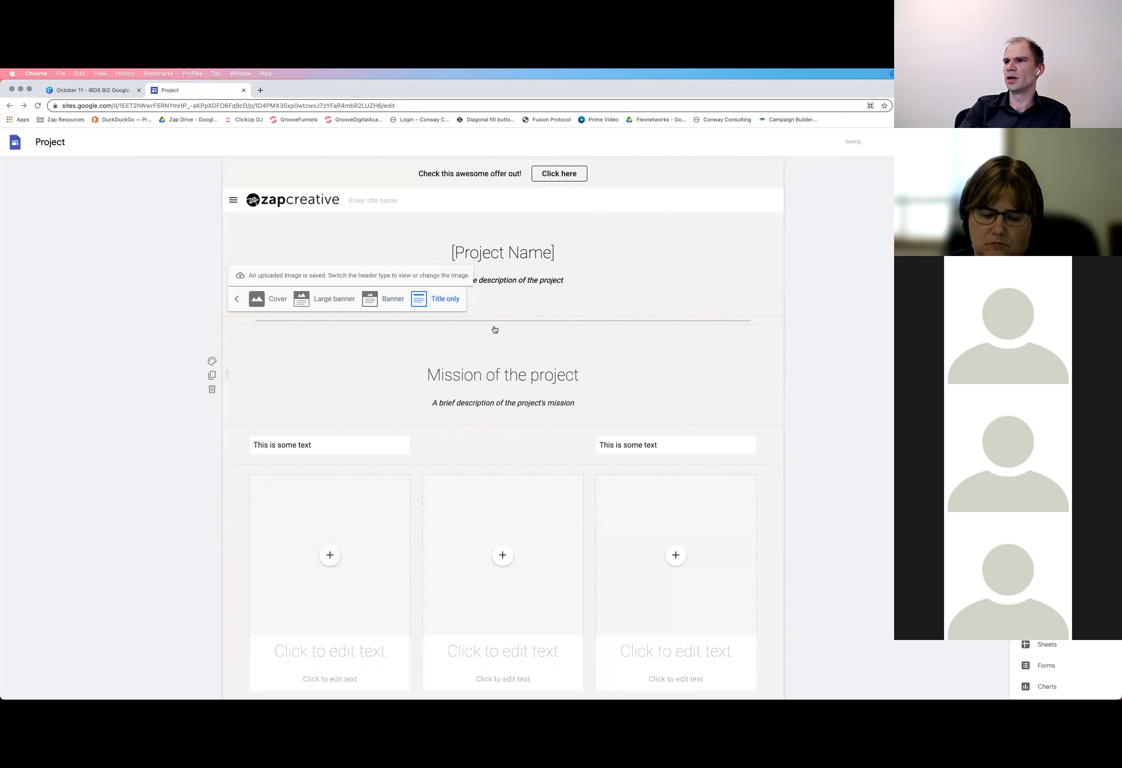
left_click(341, 299)
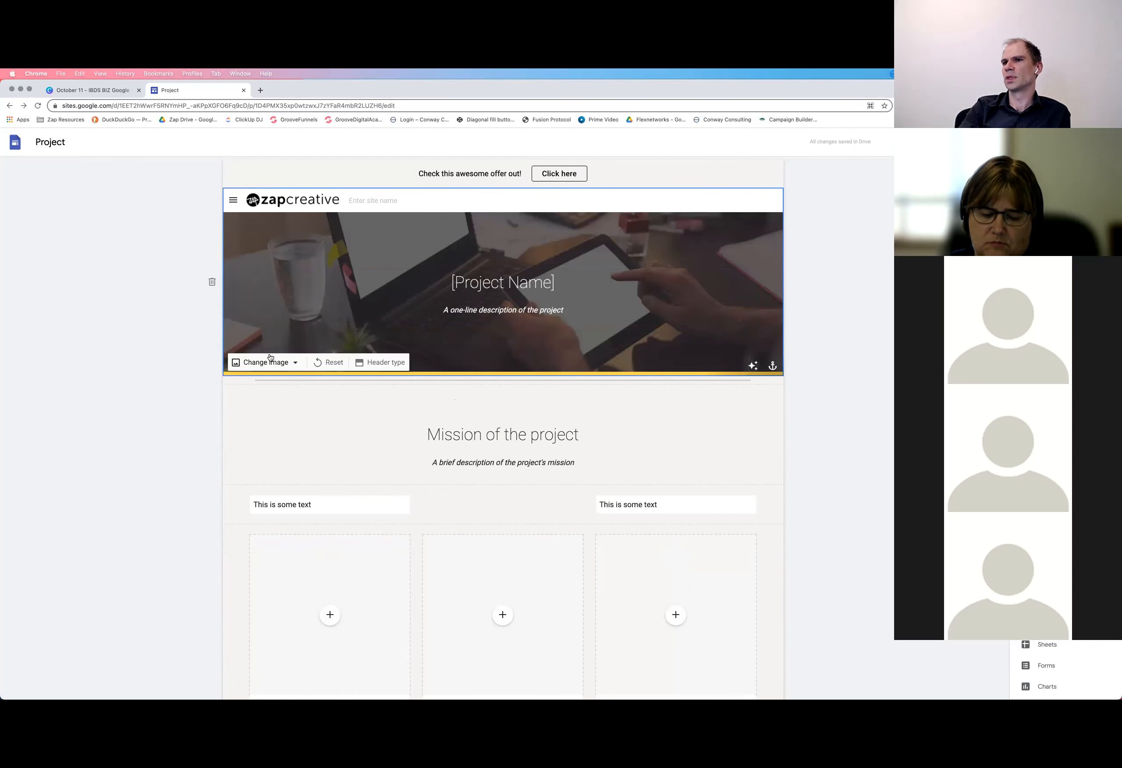
Replace the header image with the gallery photo of a laptop, coffee cup and notebook on a wooden desk
left_click(276, 366)
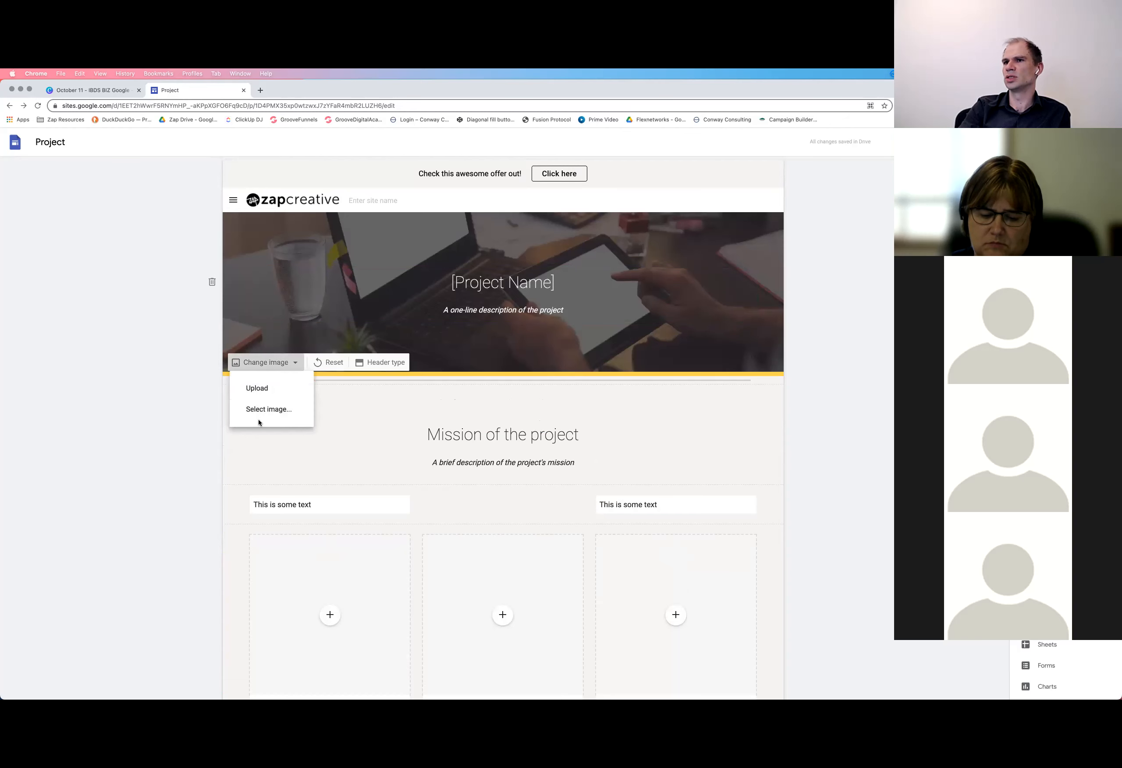
left_click(254, 410)
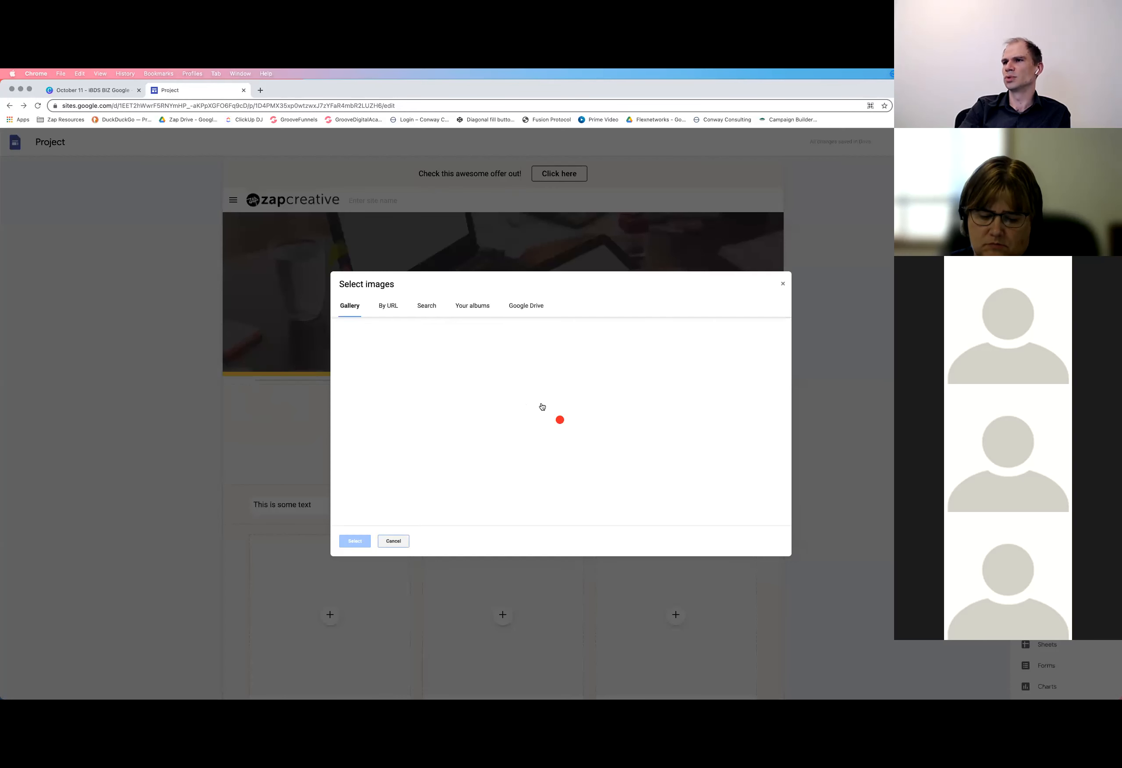
scroll(596, 401, "down", 5)
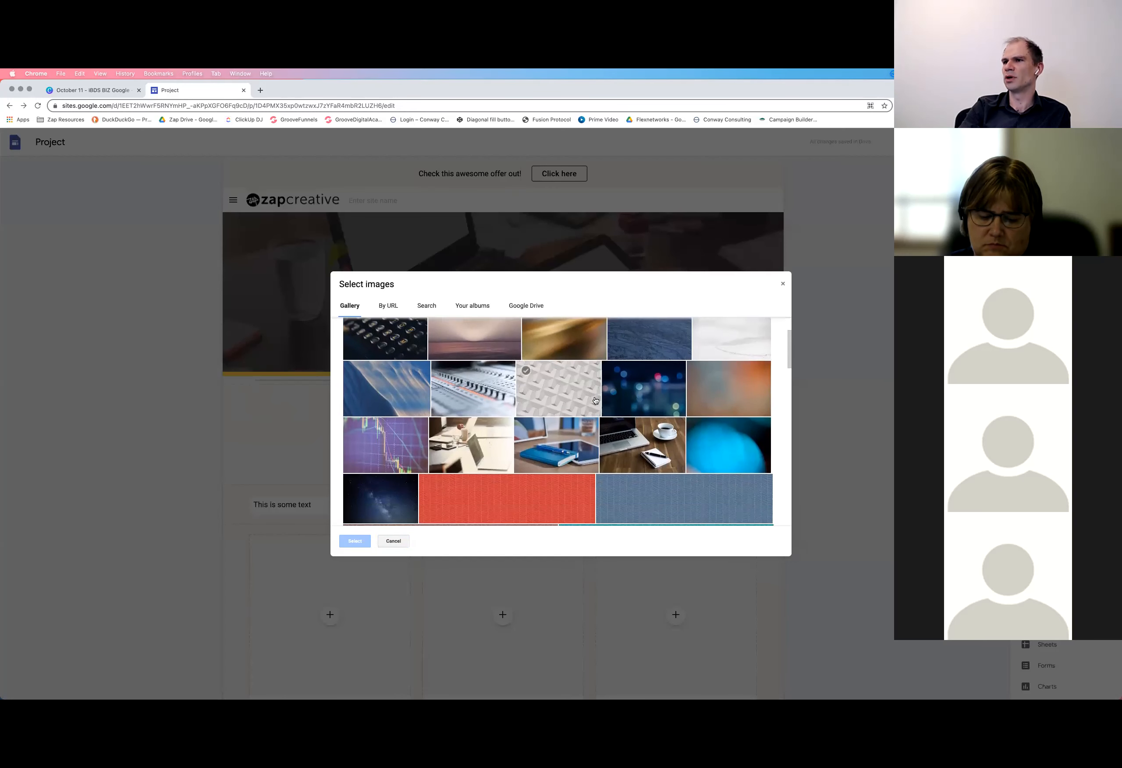
left_click(644, 453)
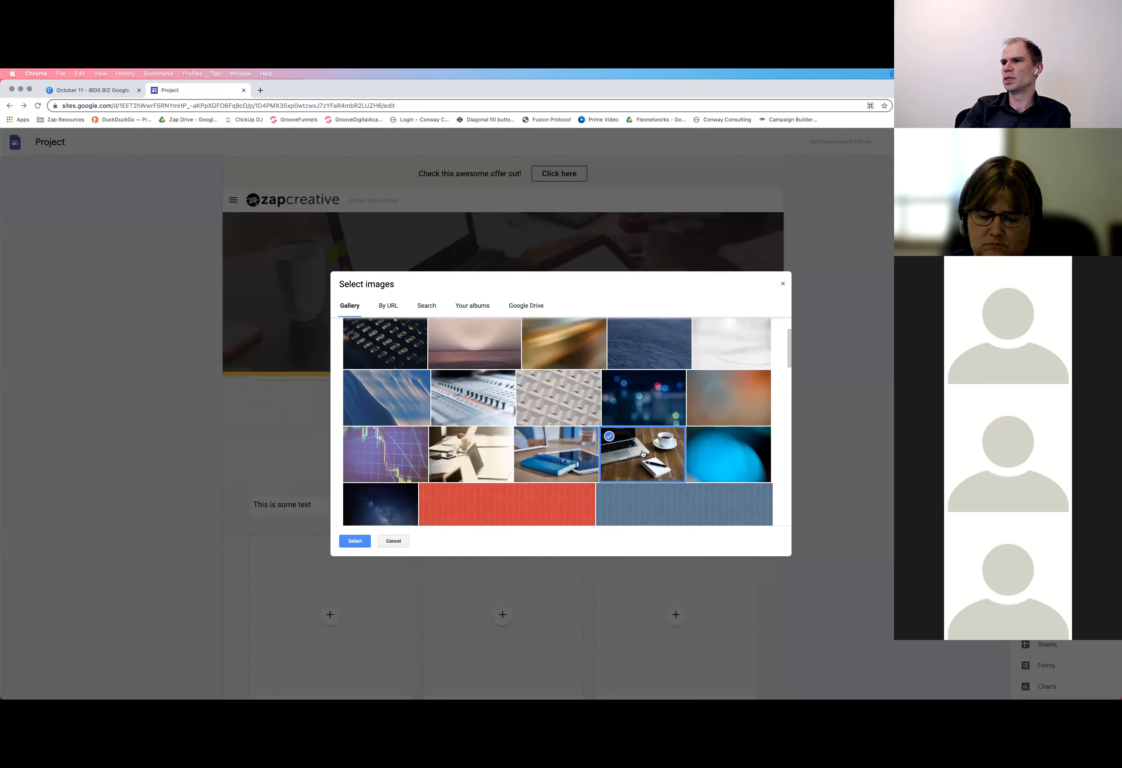
left_click(355, 542)
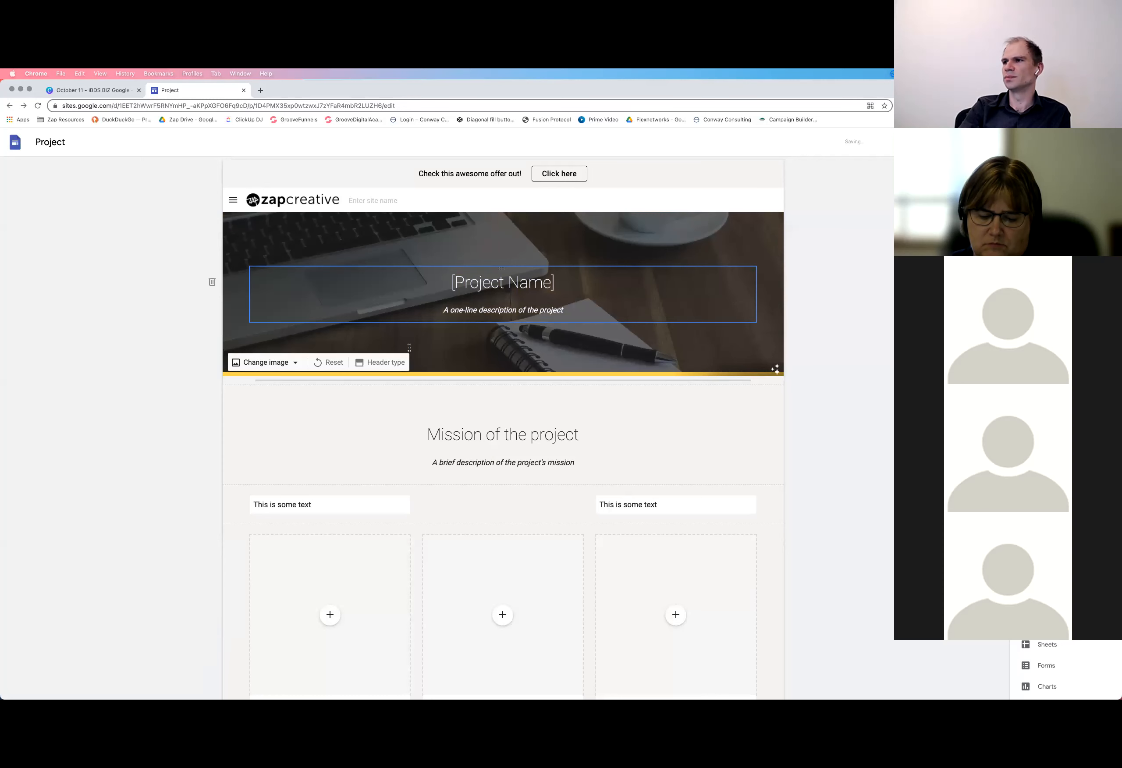
Undo the dark overlay on the new header image and look over the lower sections of the page
scroll(636, 393, "down", 3)
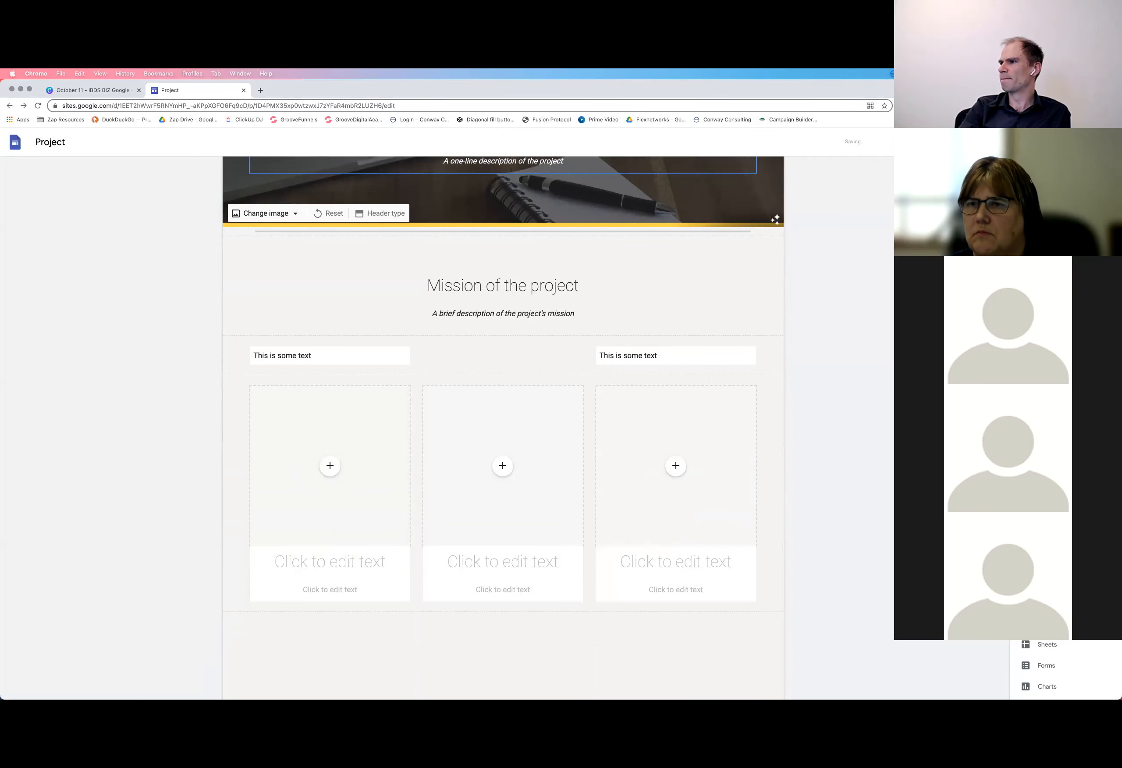
key("super+z")
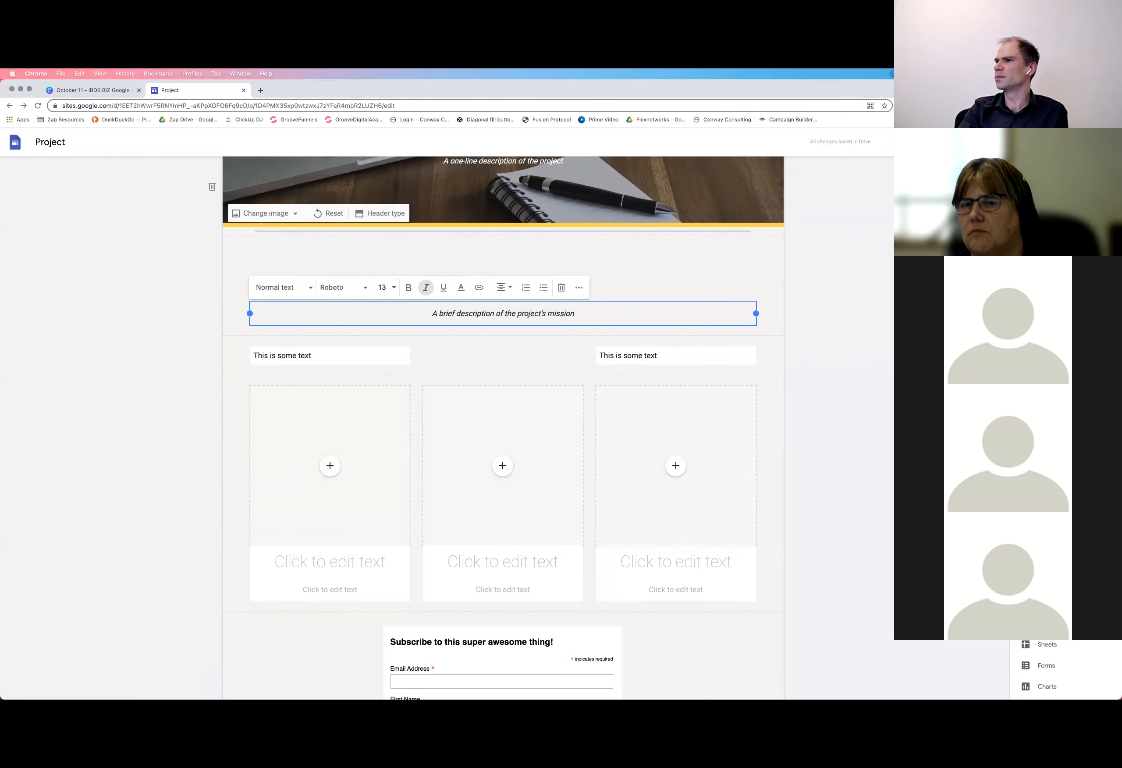
key("super+z")
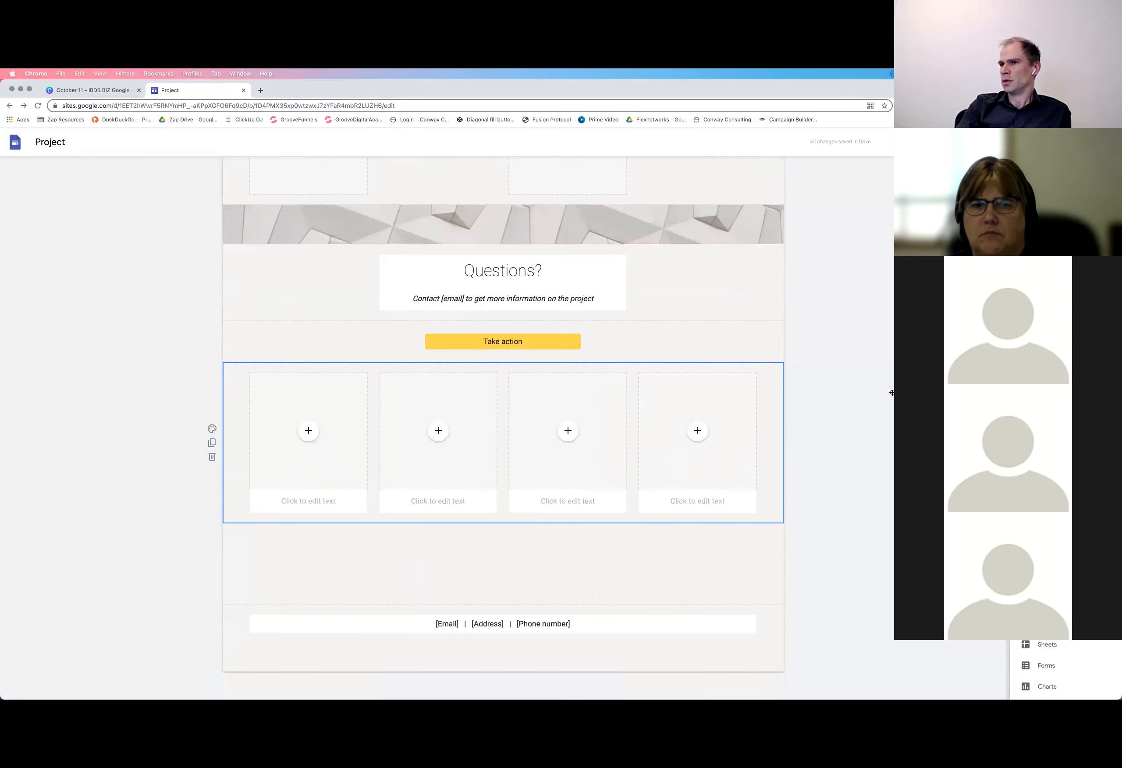
scroll(418, 460, "up", 1)
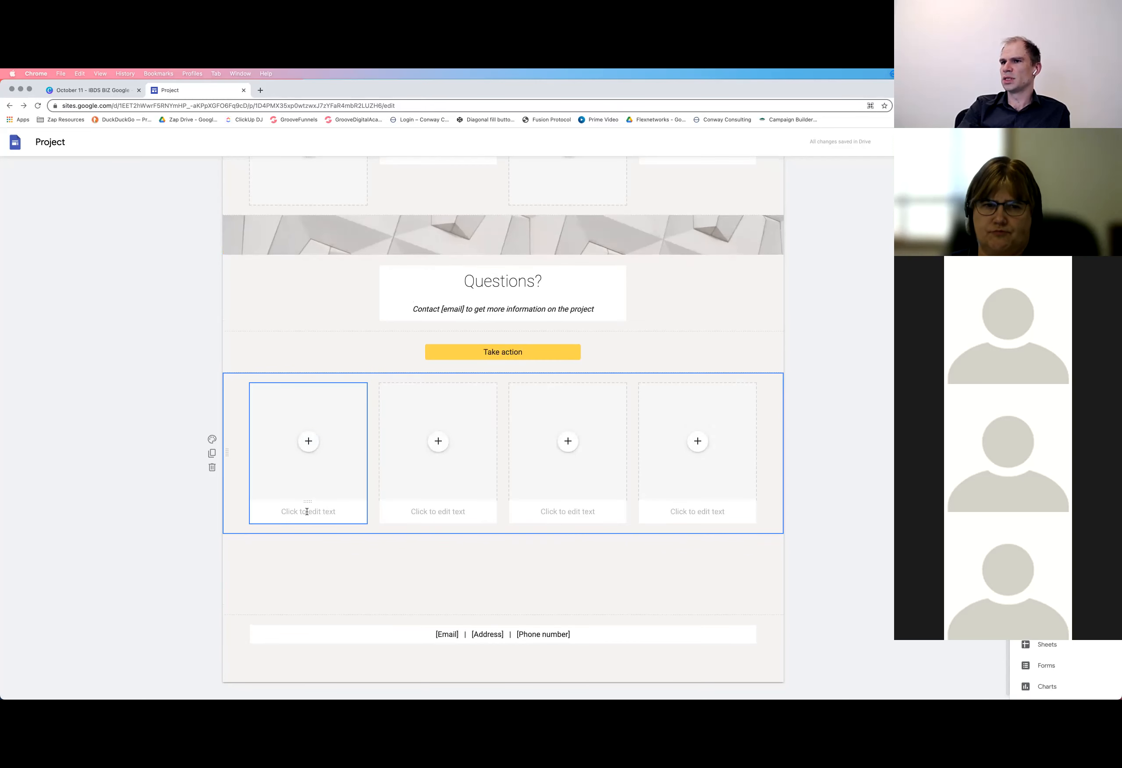
scroll(307, 513, "up", 10)
scroll(308, 516, "up", 20)
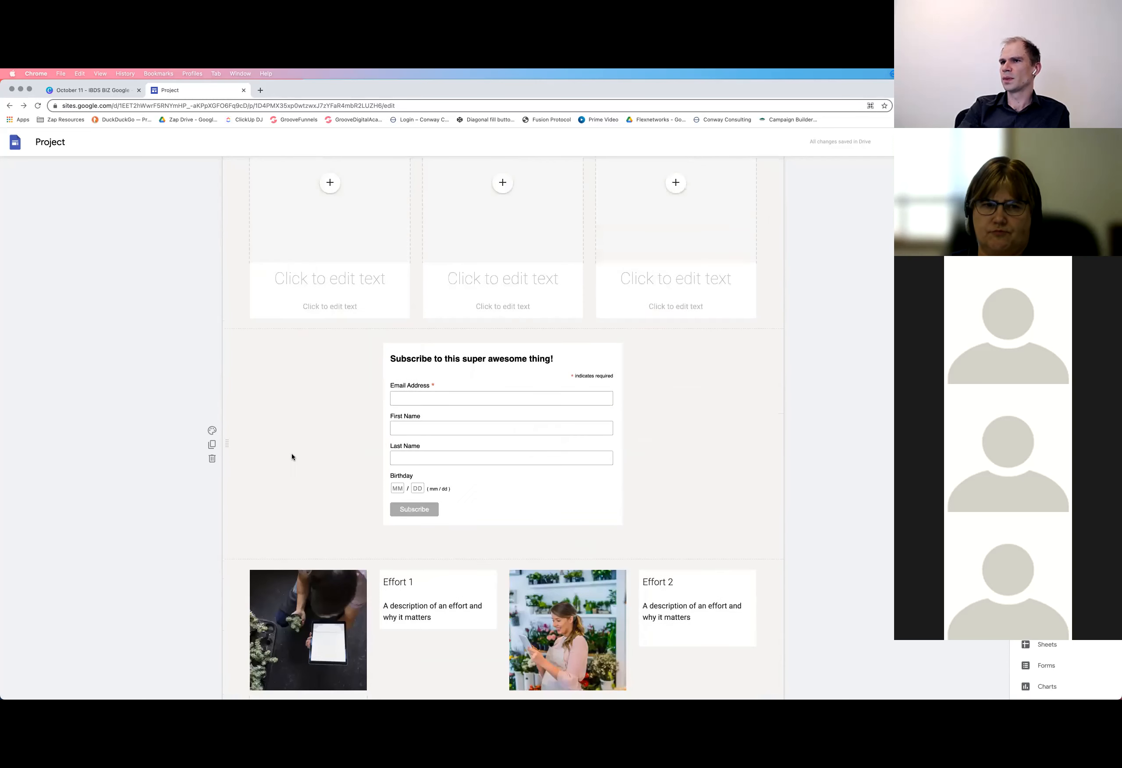
Examine the first column's editable text and the image selection options of its placeholder
left_click(320, 502)
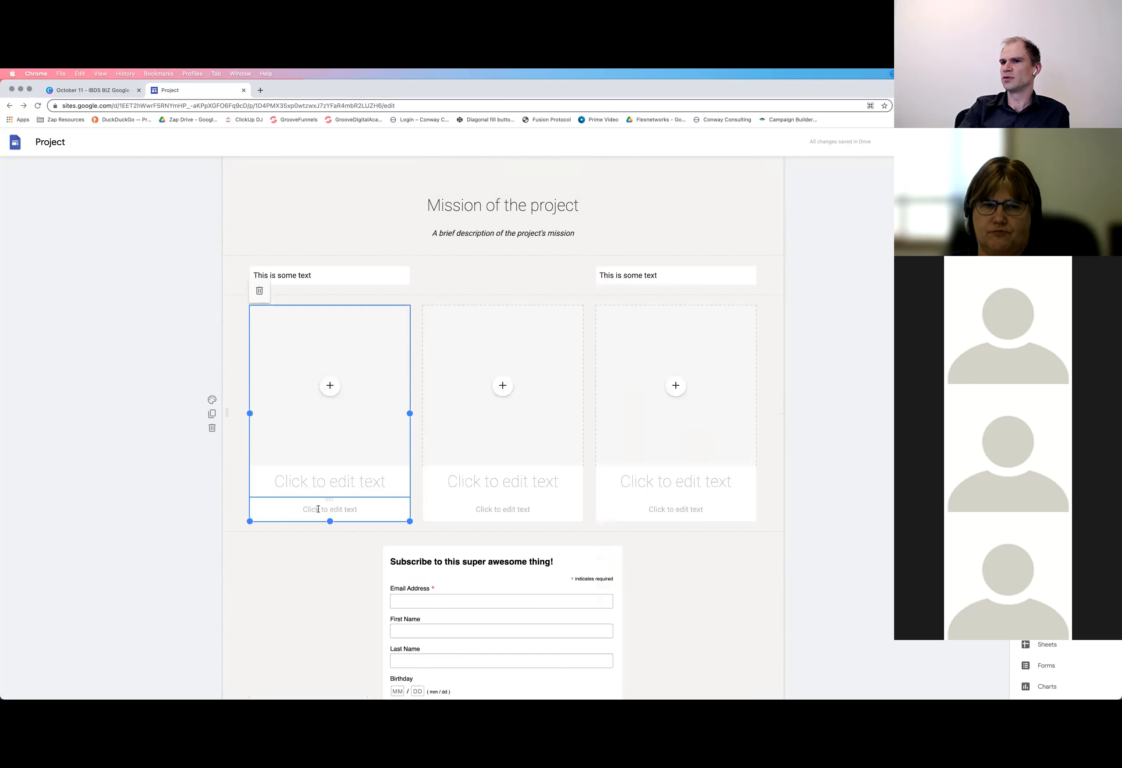
left_click(302, 509)
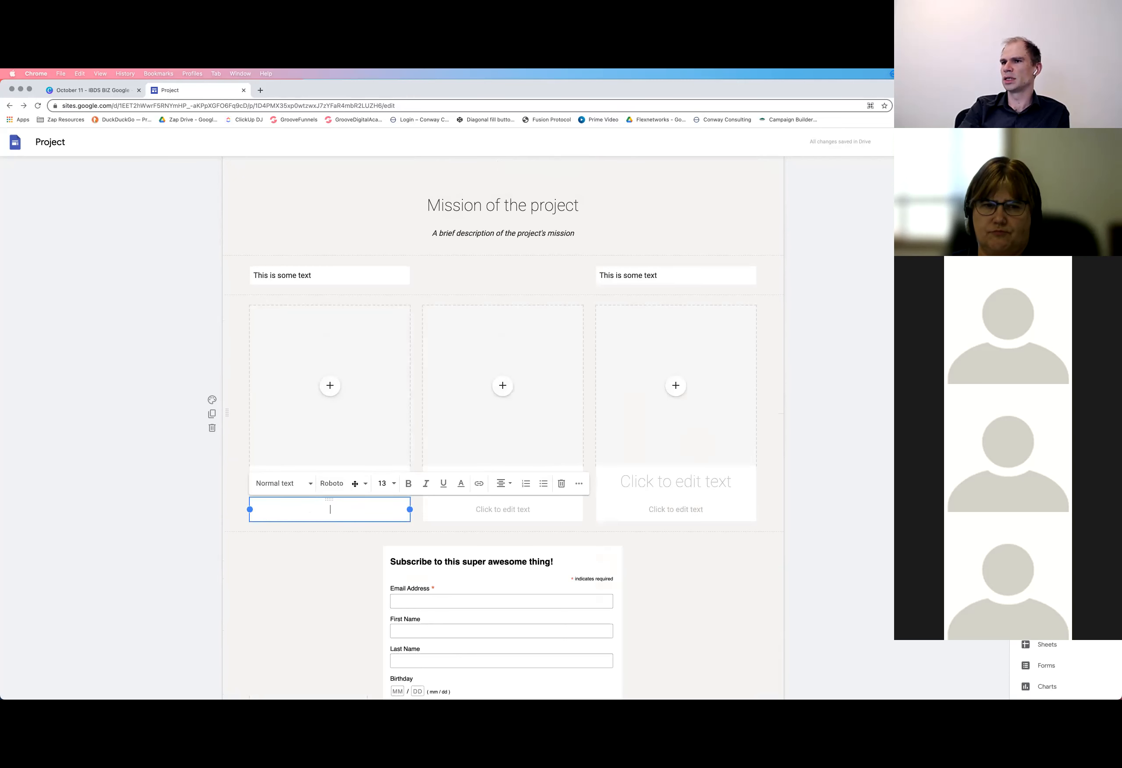
left_click(330, 386)
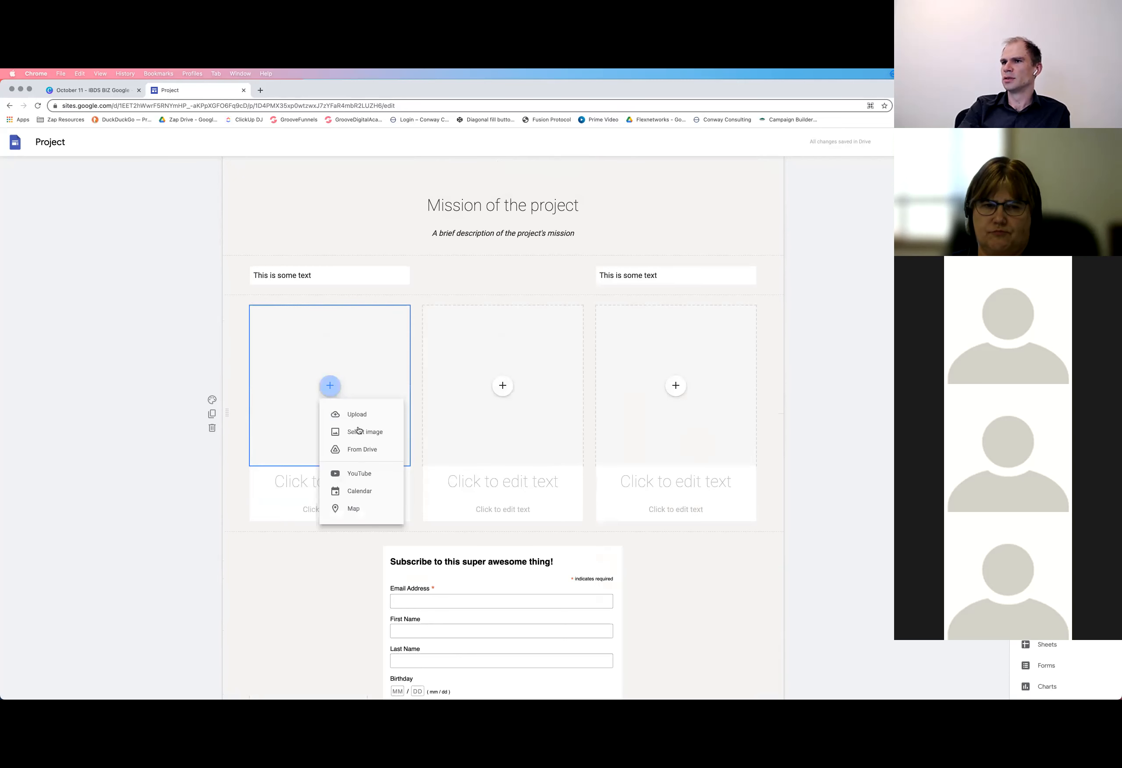
left_click(359, 432)
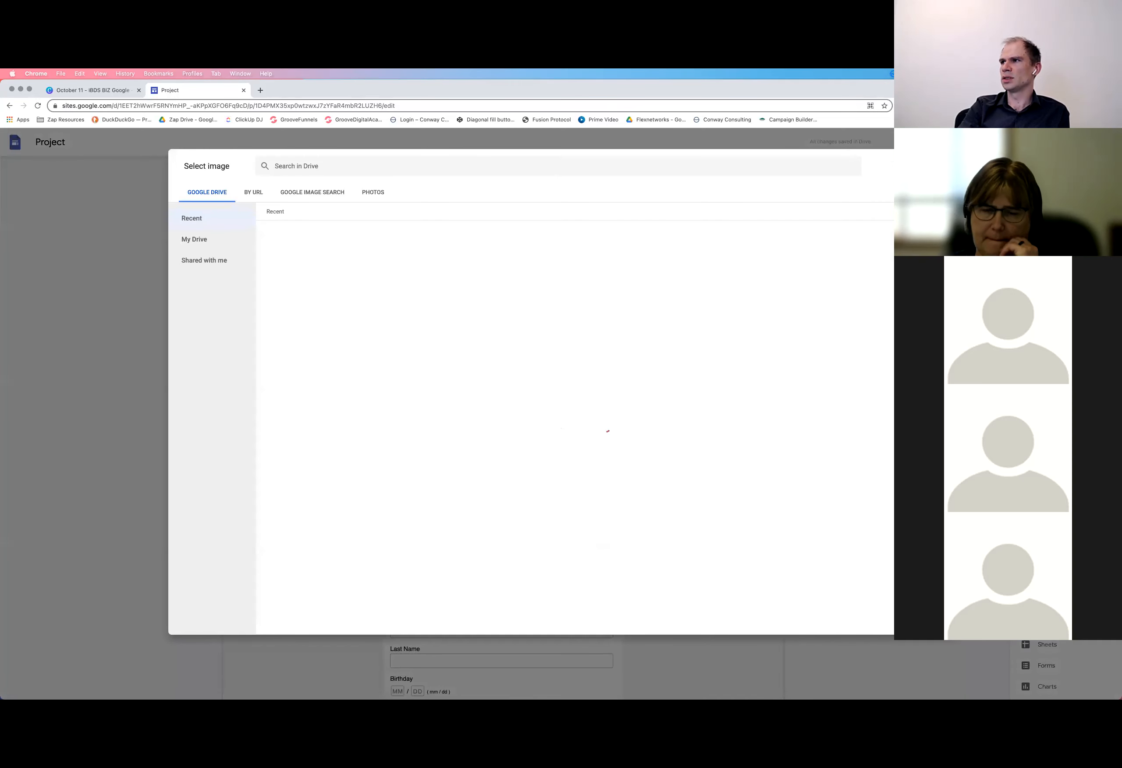
key("Escape")
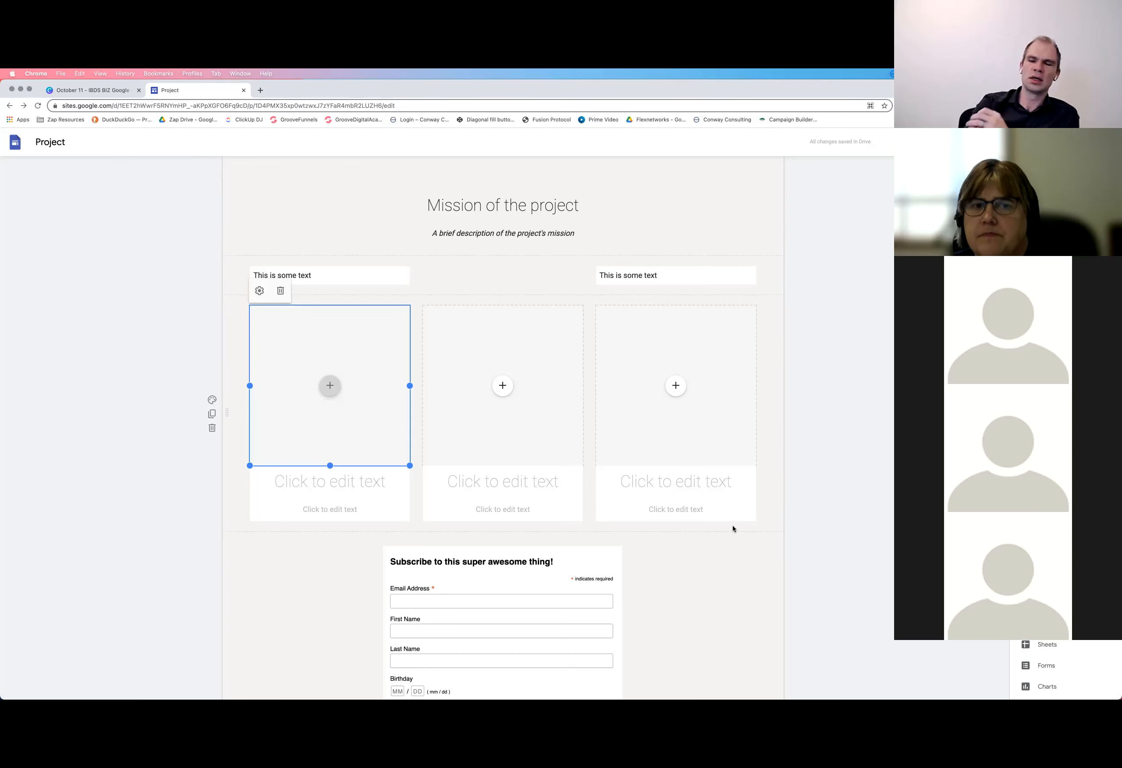
Move the subscribe form to its own centred section between the mission section and the "This is some text" row
scroll(733, 528, "up", 5)
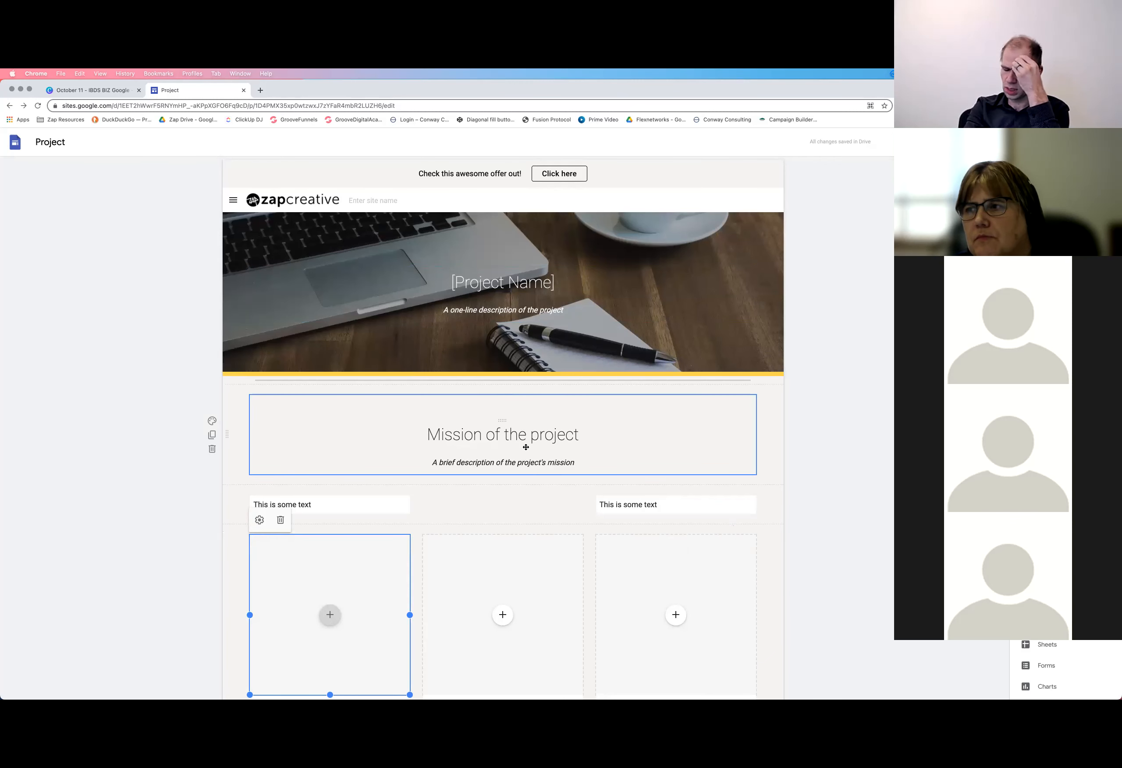
scroll(528, 449, "down", 10)
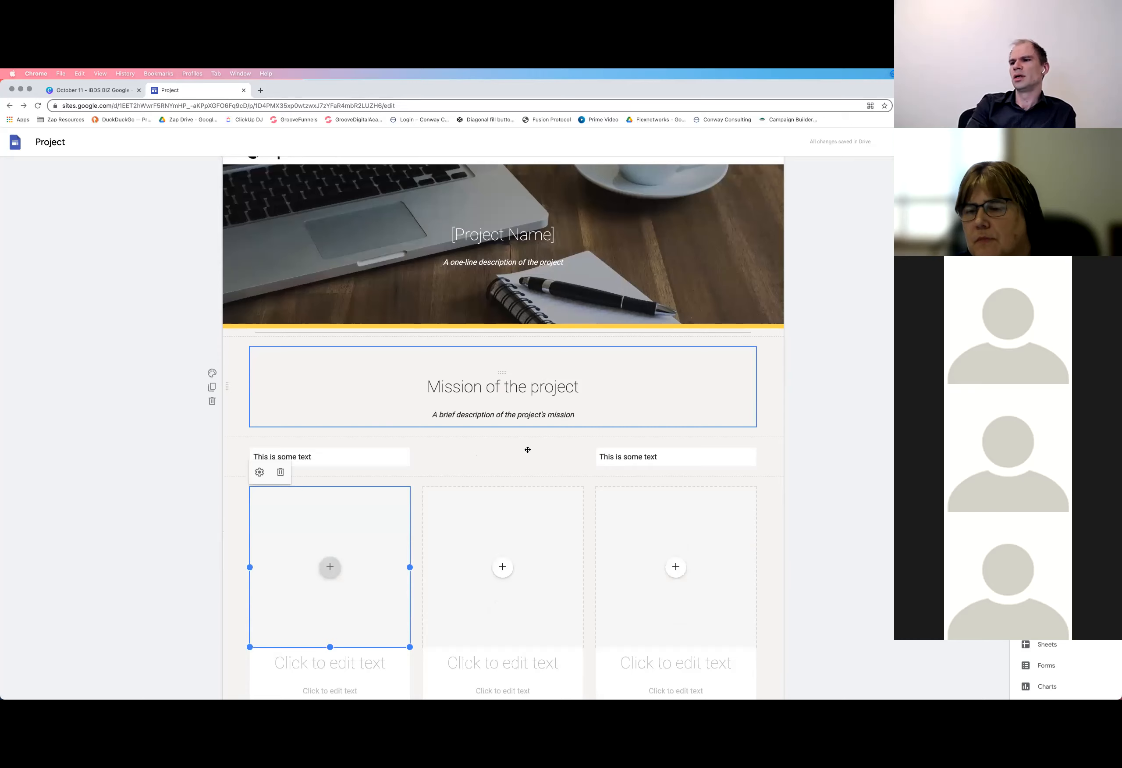
scroll(438, 488, "up", 2)
scroll(437, 488, "up", 1)
left_click_drag(497, 457, 489, 461)
scroll(455, 449, "up", 2)
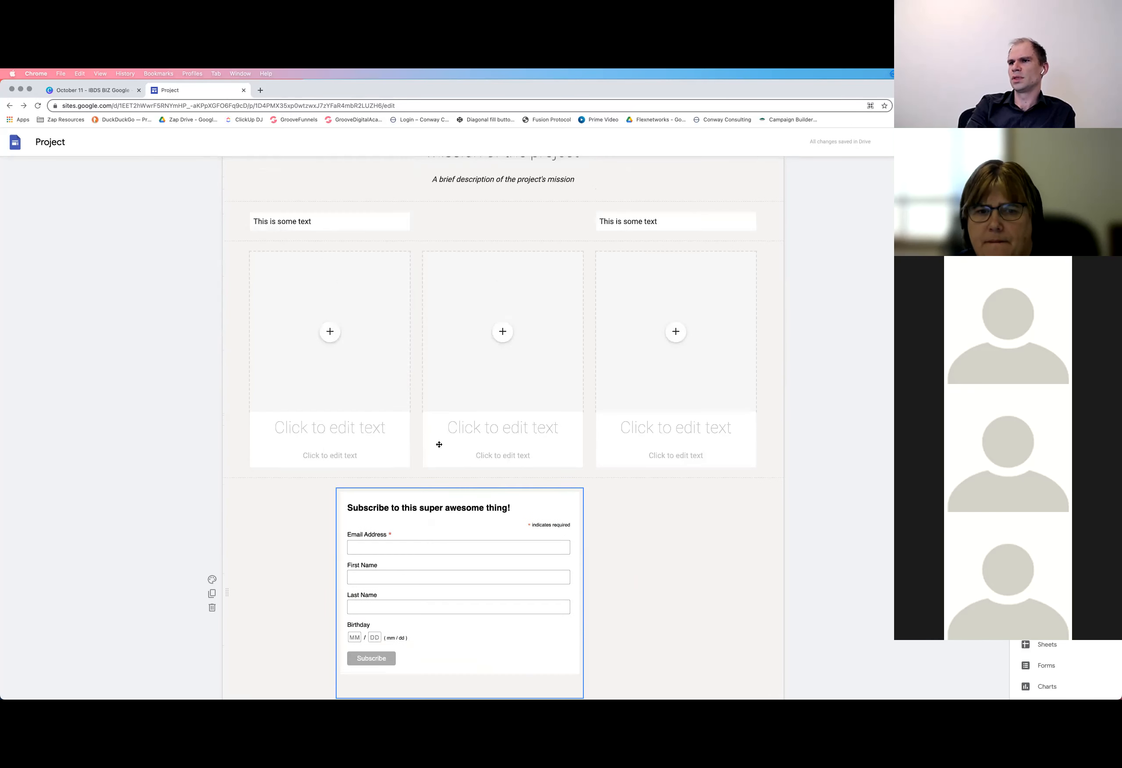
left_click_drag(431, 251, 557, 426)
scroll(527, 418, "up", 1)
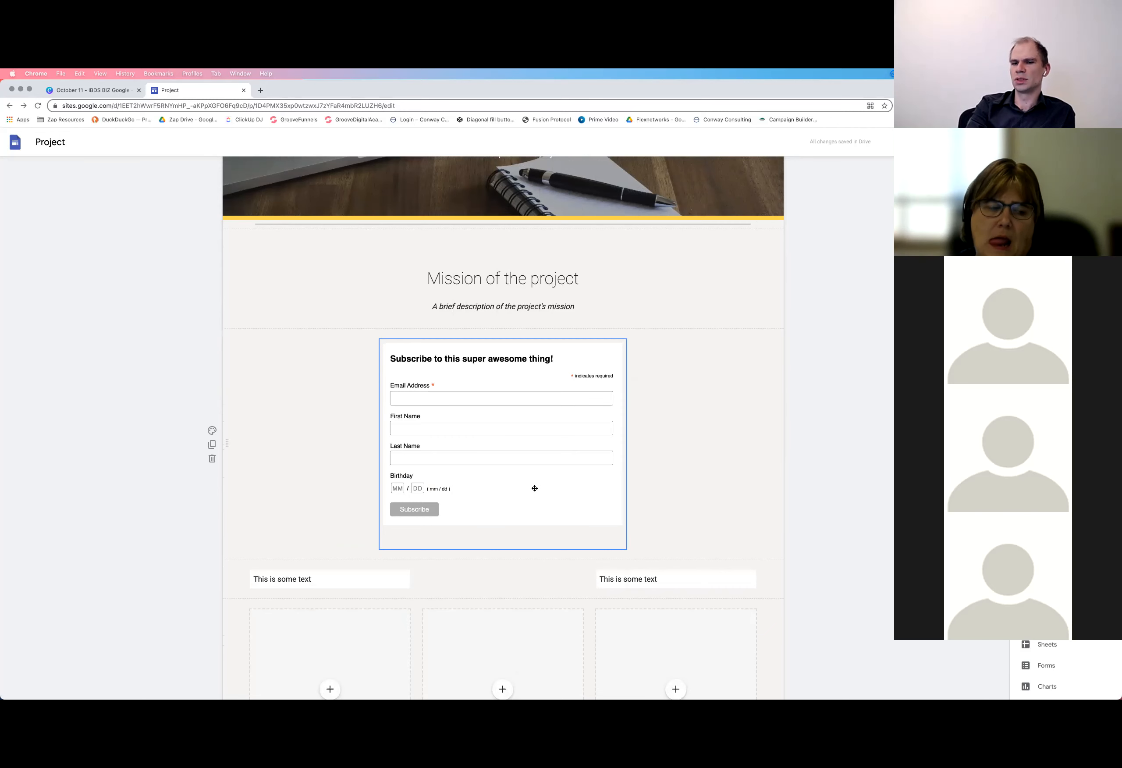
Examine the Mailchimp HTML code embedded in the subscribe form, leaving the code unedited
left_click(441, 398)
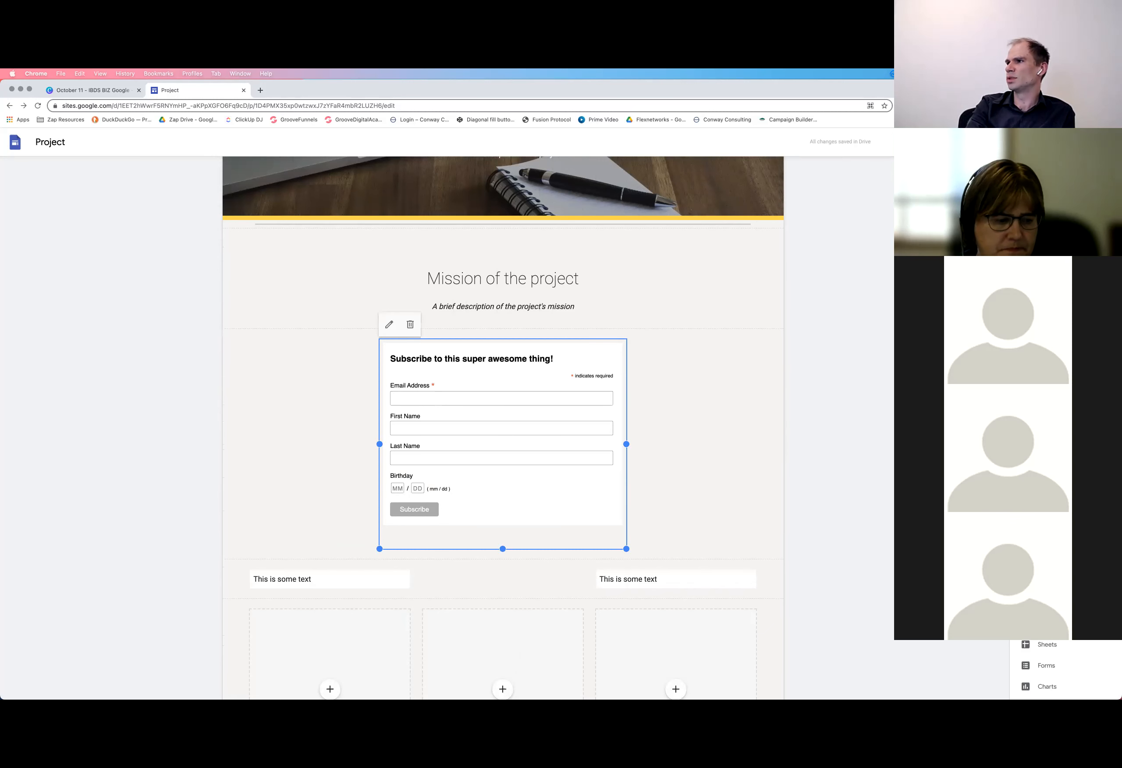
left_click(391, 326)
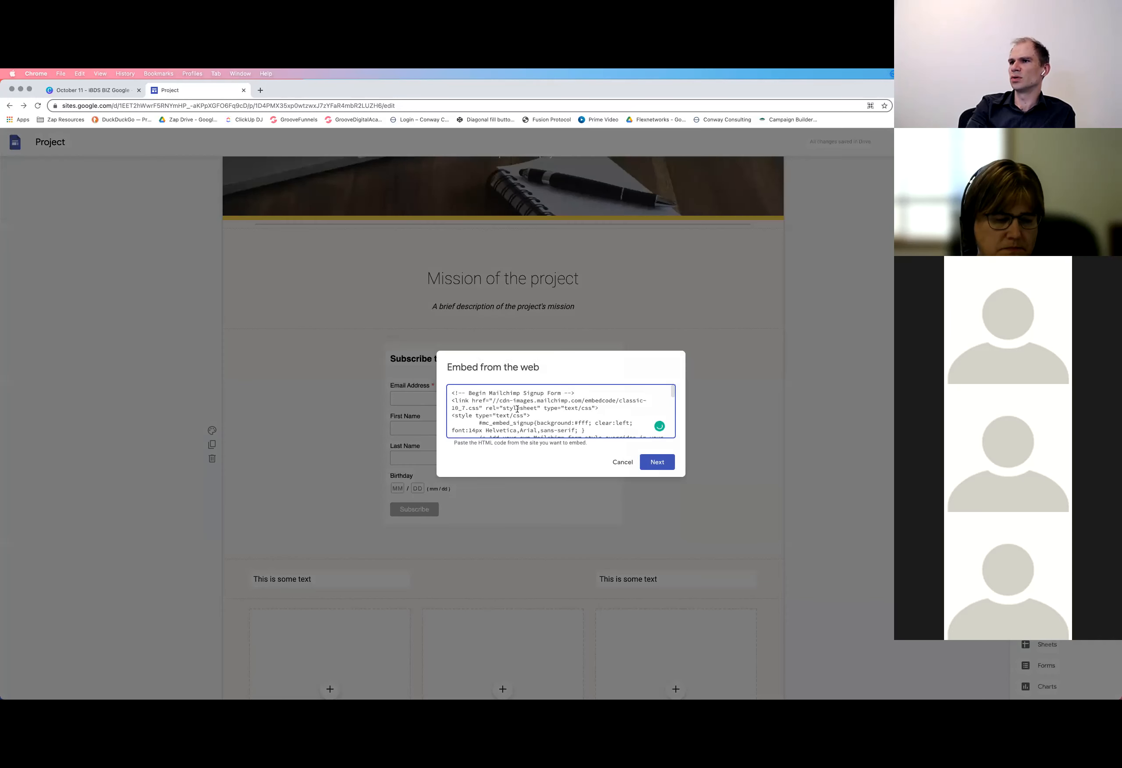
triple_click(518, 409)
left_click(517, 408)
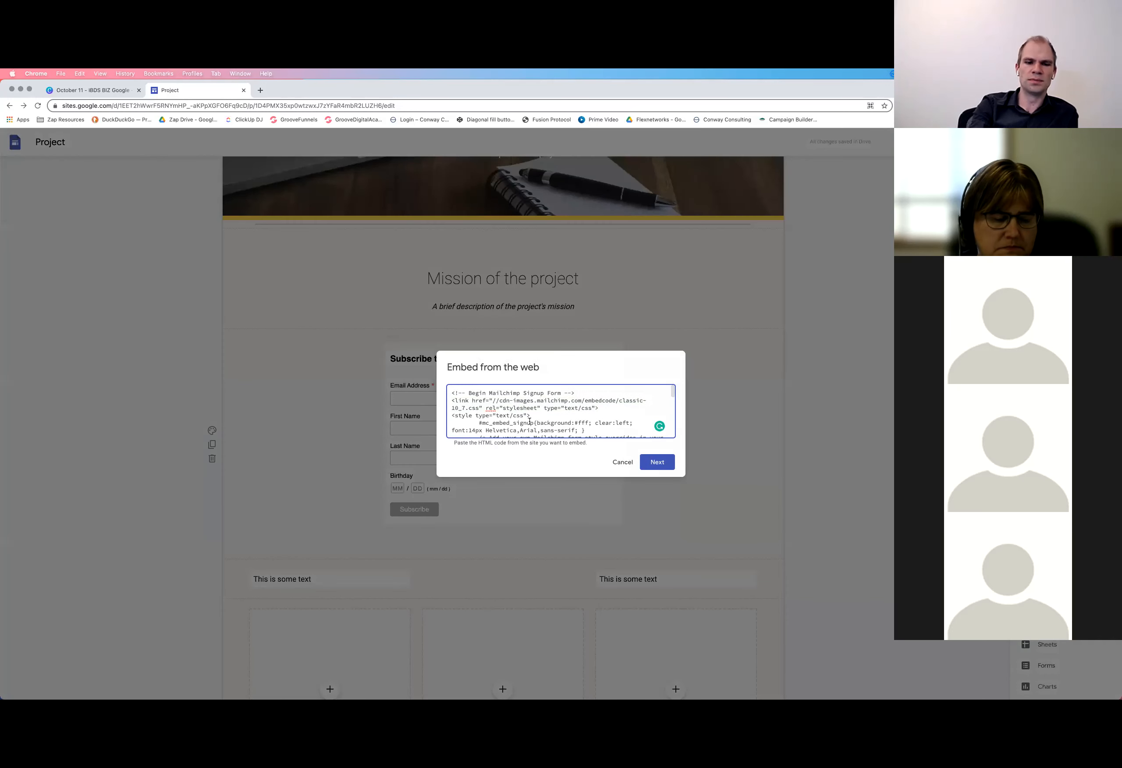
key("super+a")
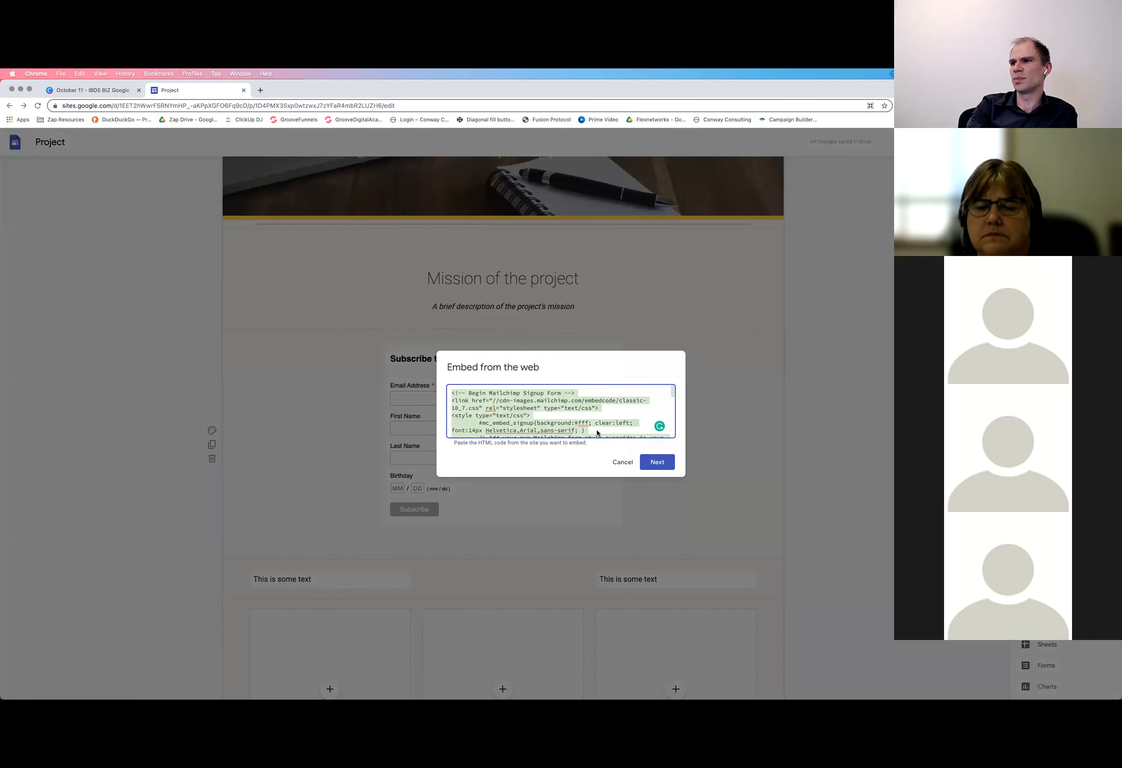
left_click(623, 462)
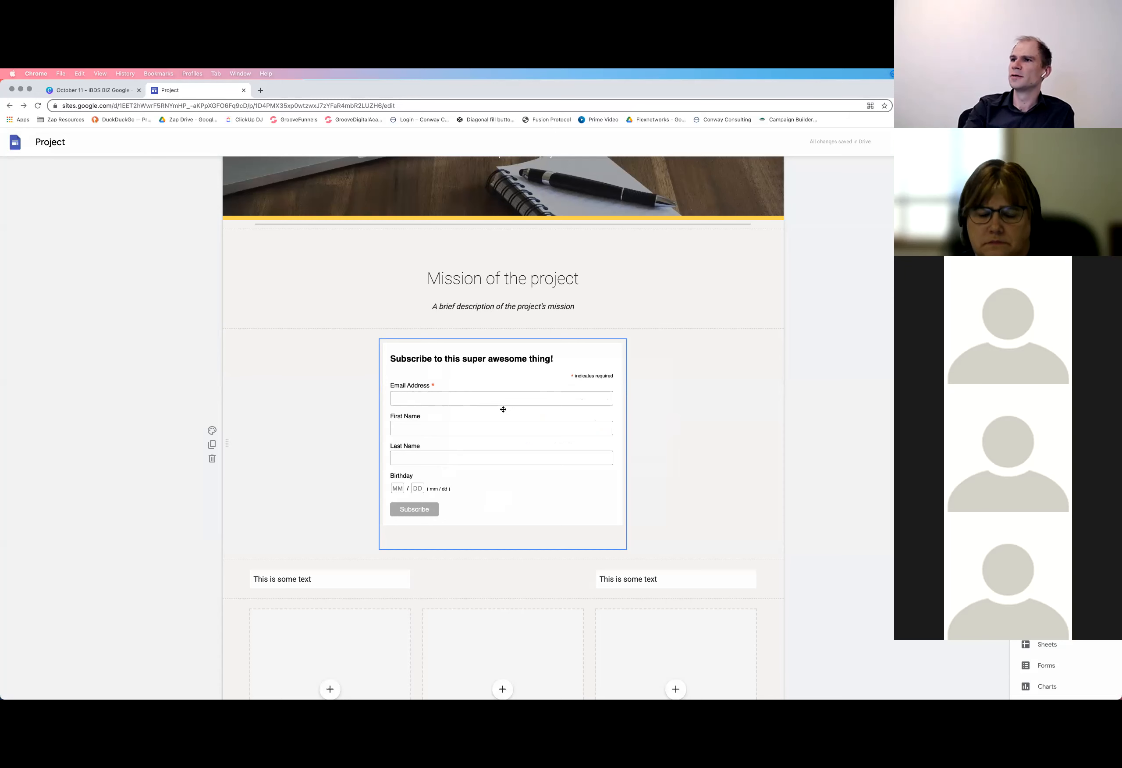
scroll(519, 383, "down", 3)
scroll(519, 383, "up", 2)
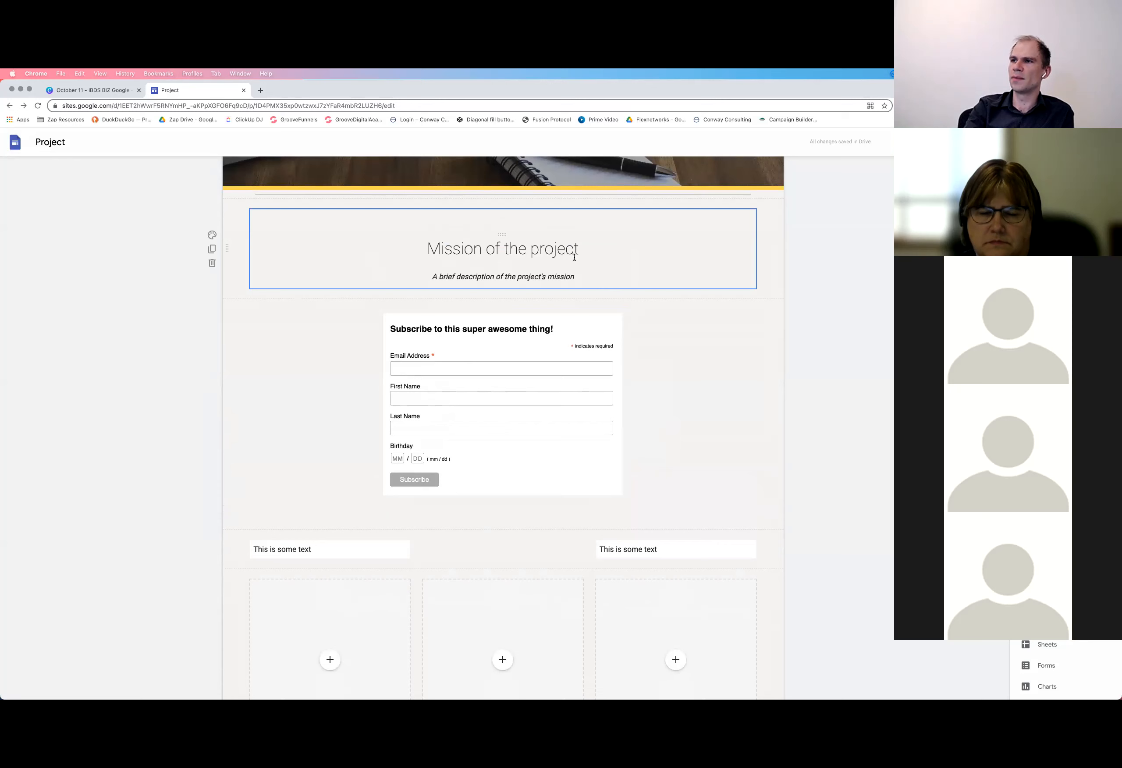
scroll(557, 362, "up", 1)
scroll(538, 466, "down", 4)
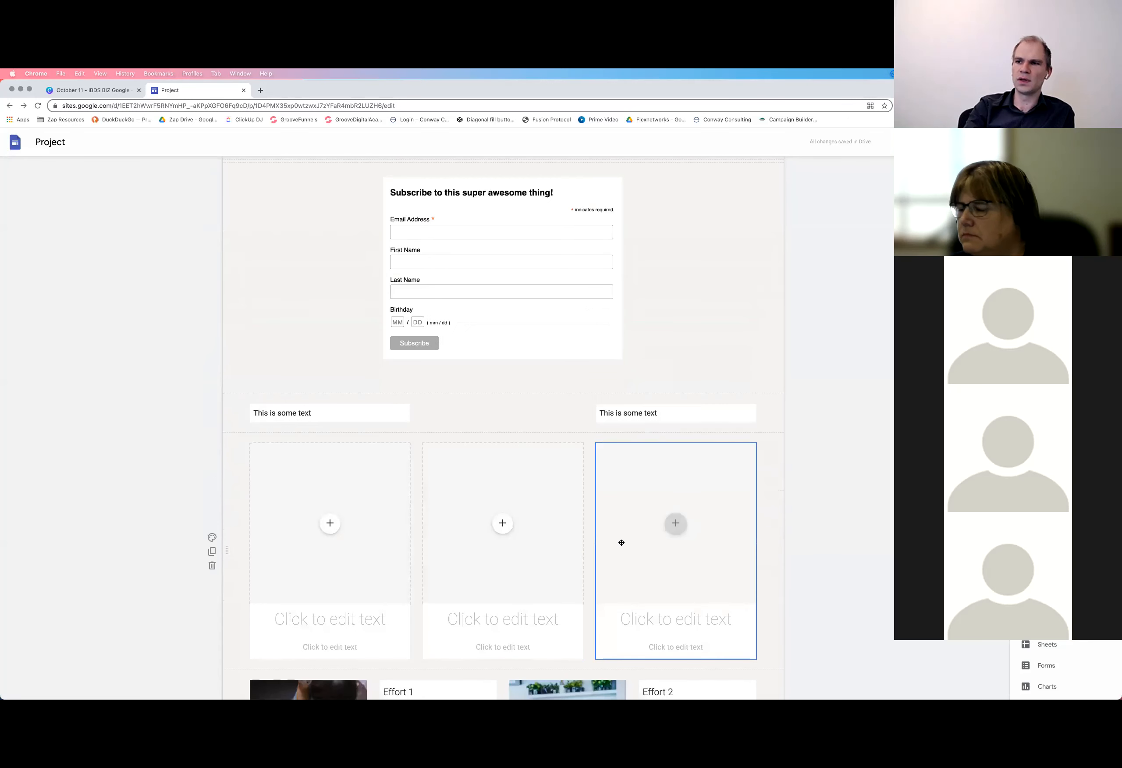
scroll(537, 541, "down", 2)
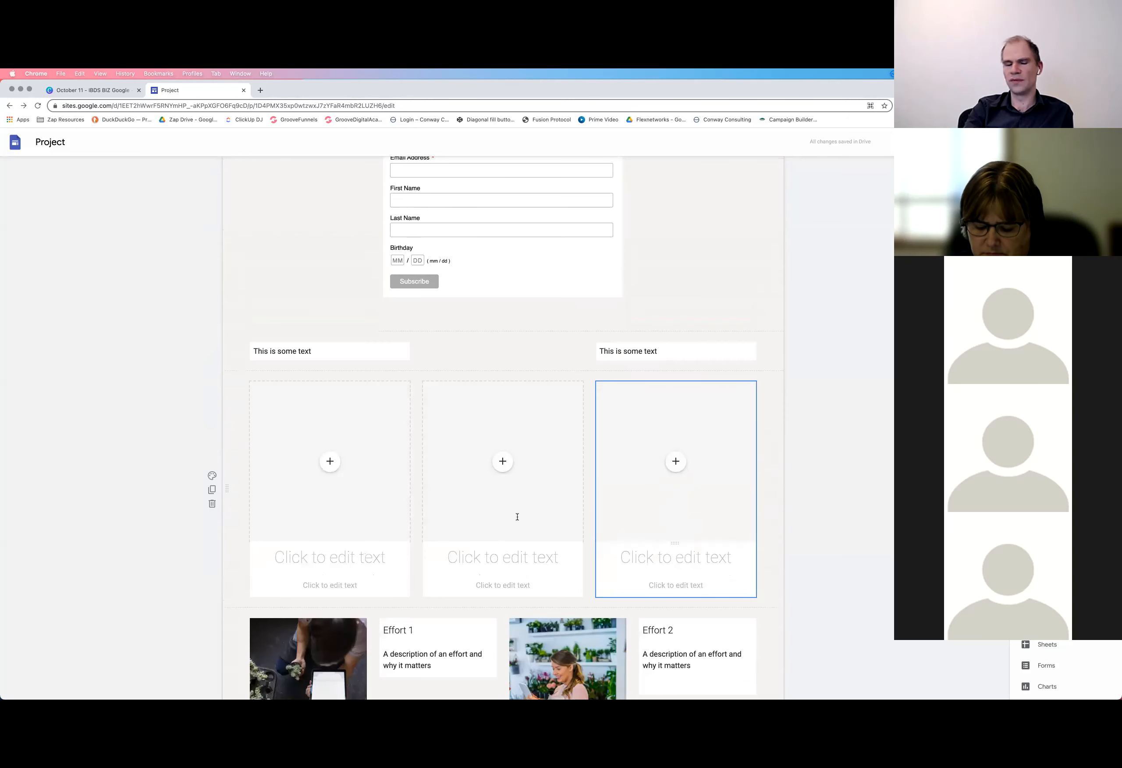
Delete the empty four-column image and text section below the "Take action" button
scroll(684, 559, "down", 2)
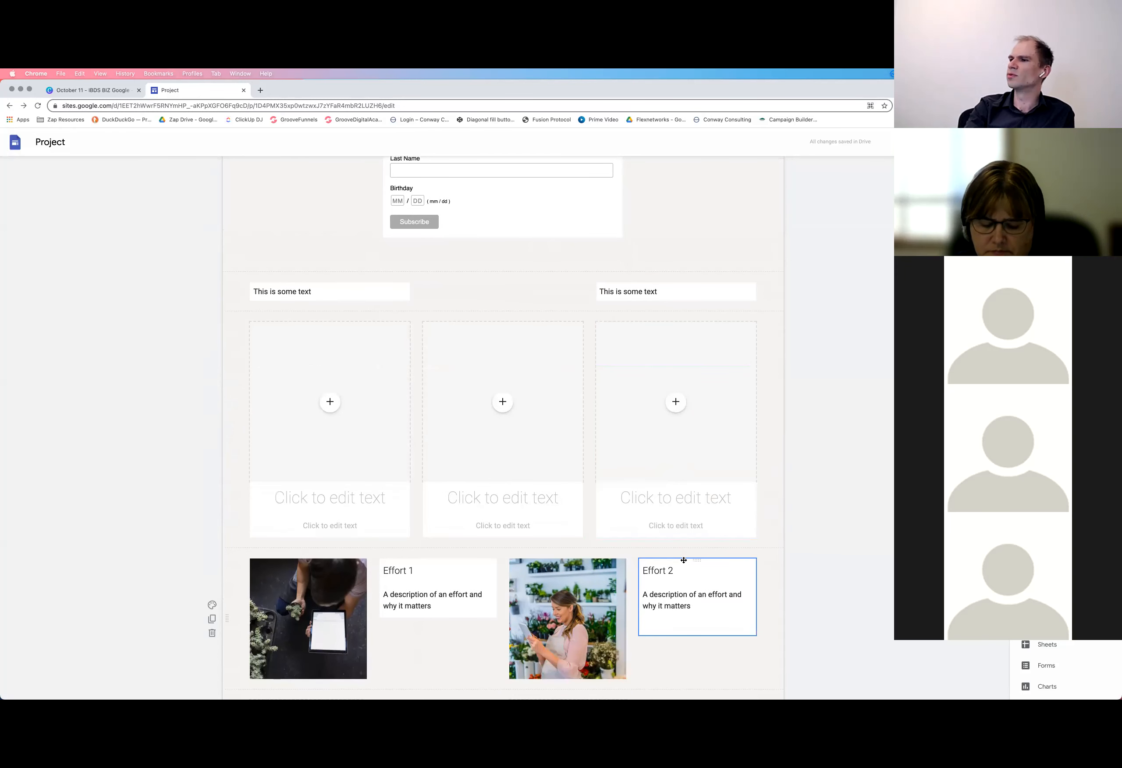
scroll(684, 561, "down", 3)
scroll(451, 563, "down", 5)
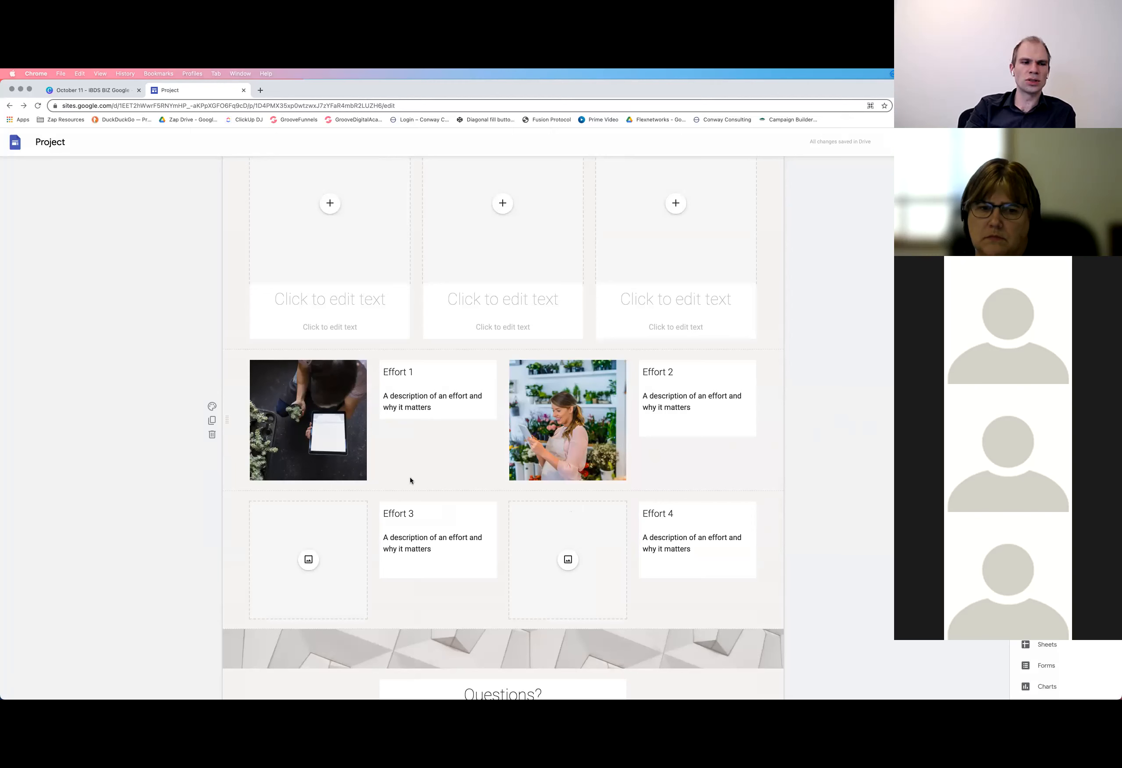
scroll(831, 506, "up", 1)
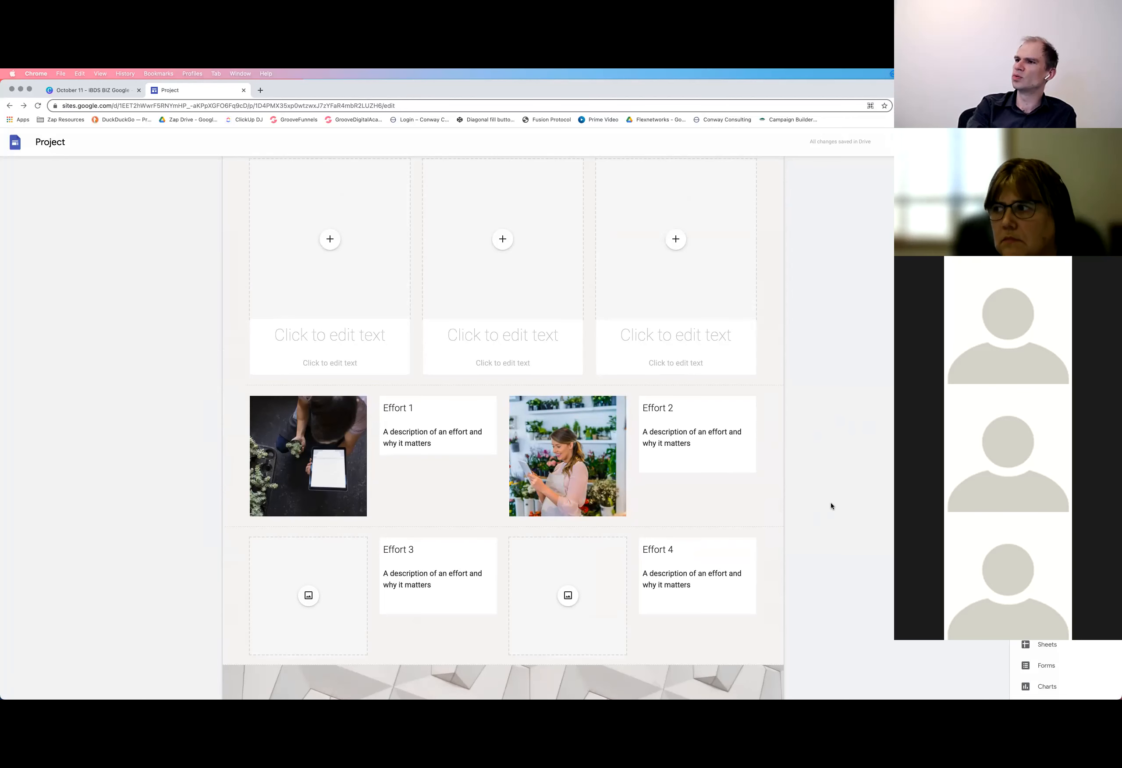
scroll(668, 511, "down", 2)
scroll(668, 511, "down", 5)
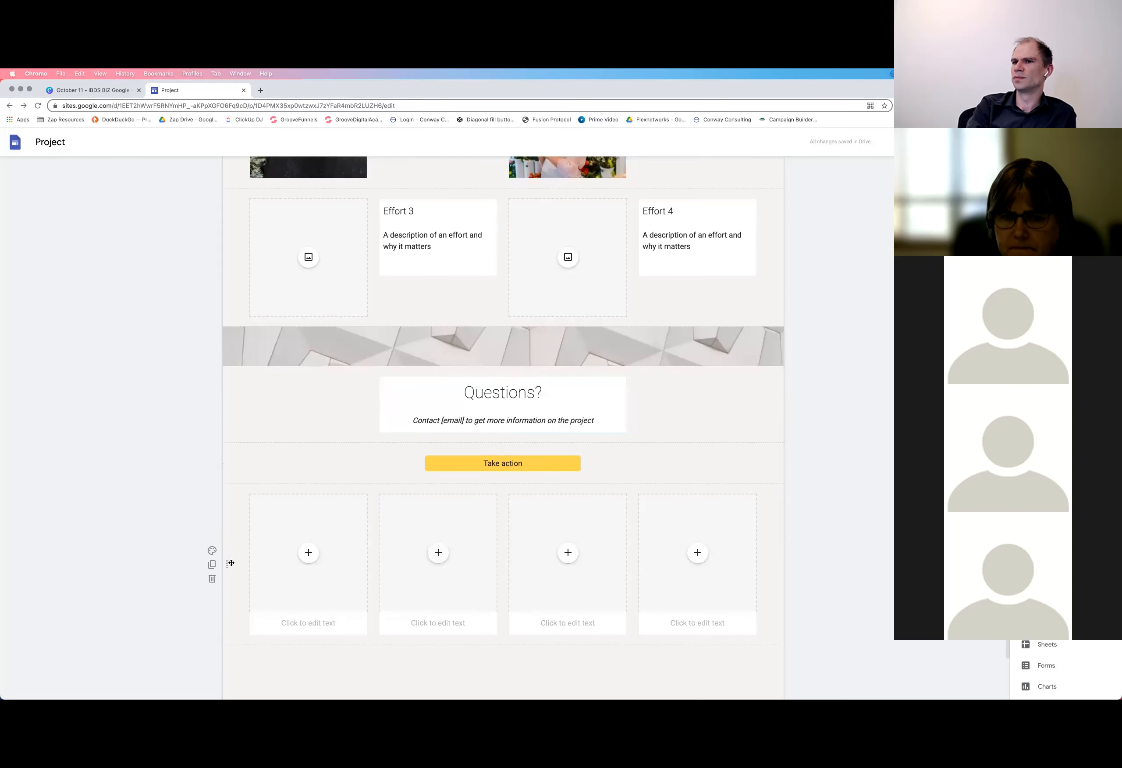
left_click(212, 578)
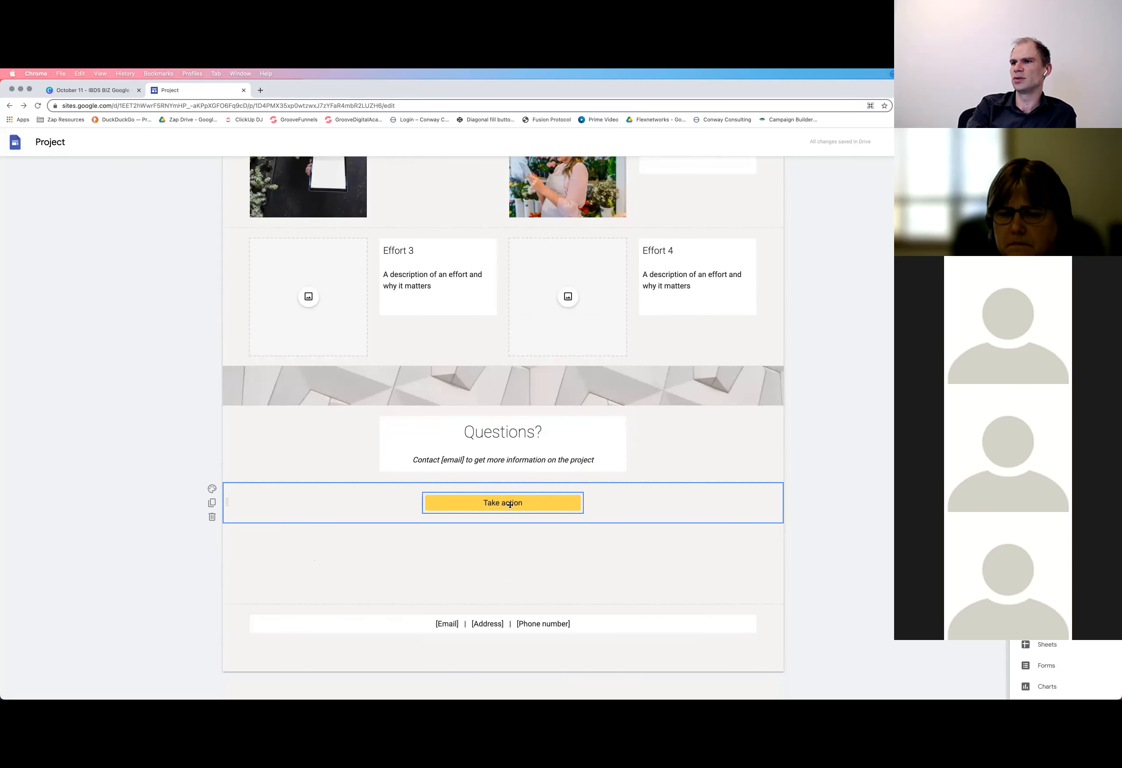
left_click(510, 505)
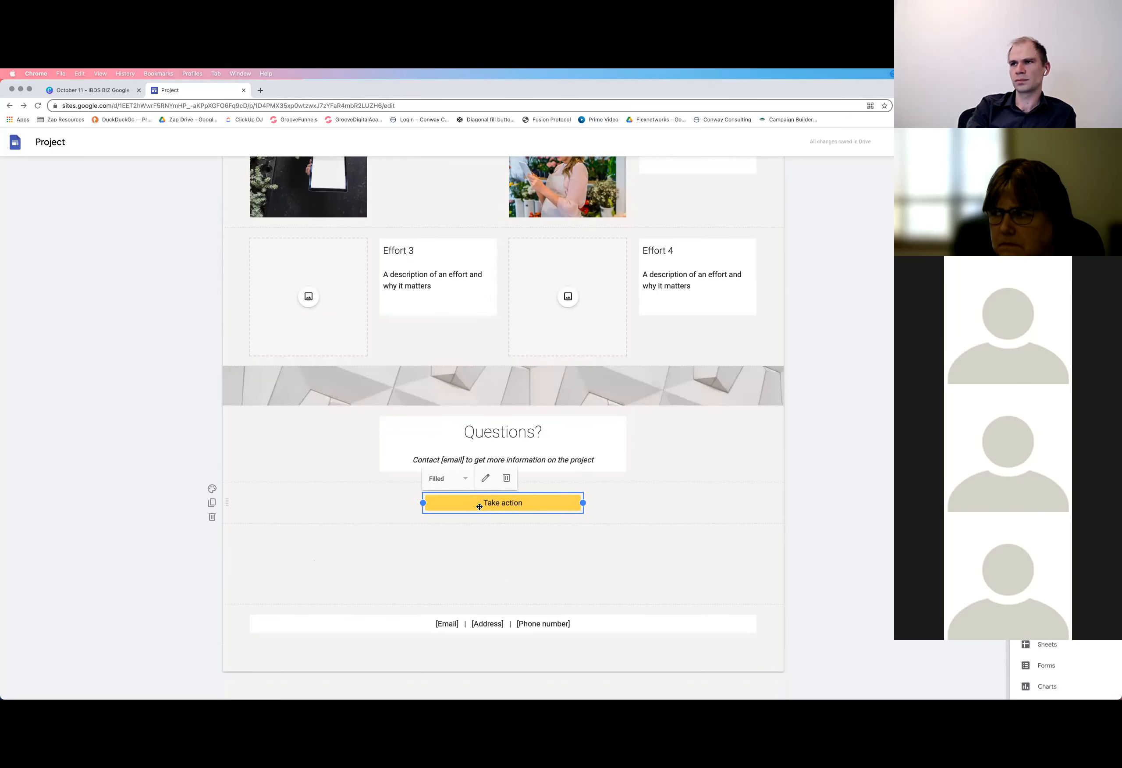
scroll(480, 507, "up", 4)
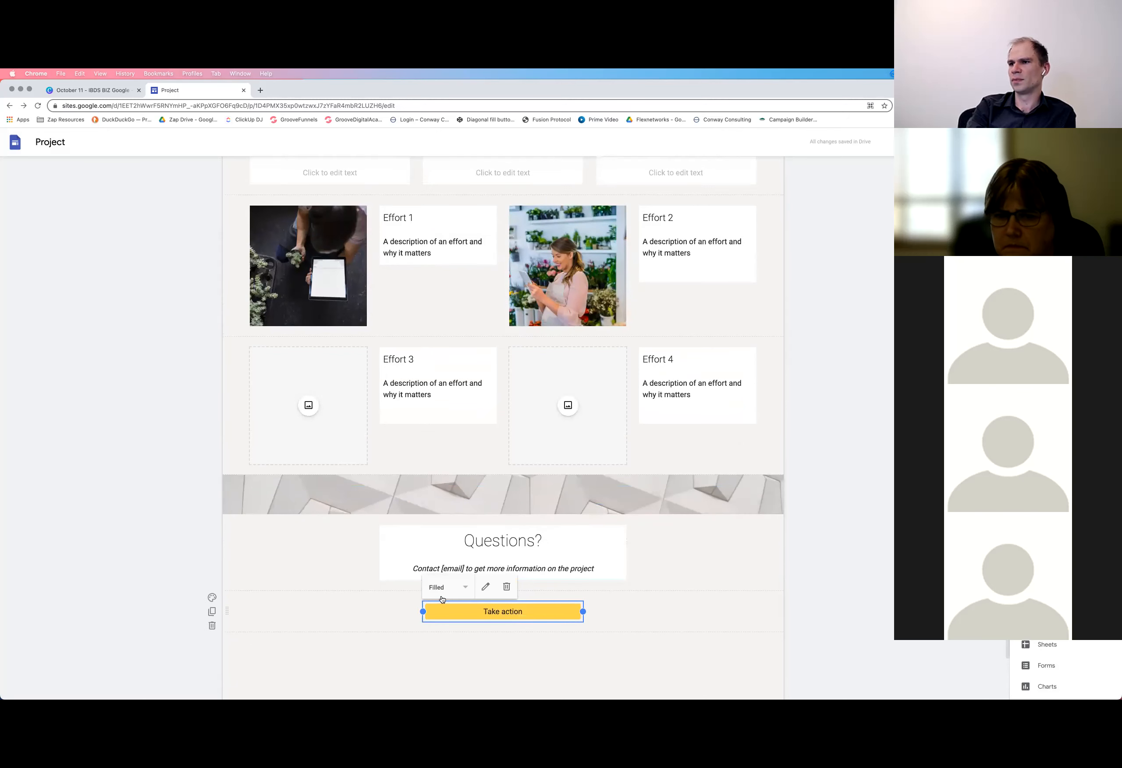
scroll(441, 599, "up", 10)
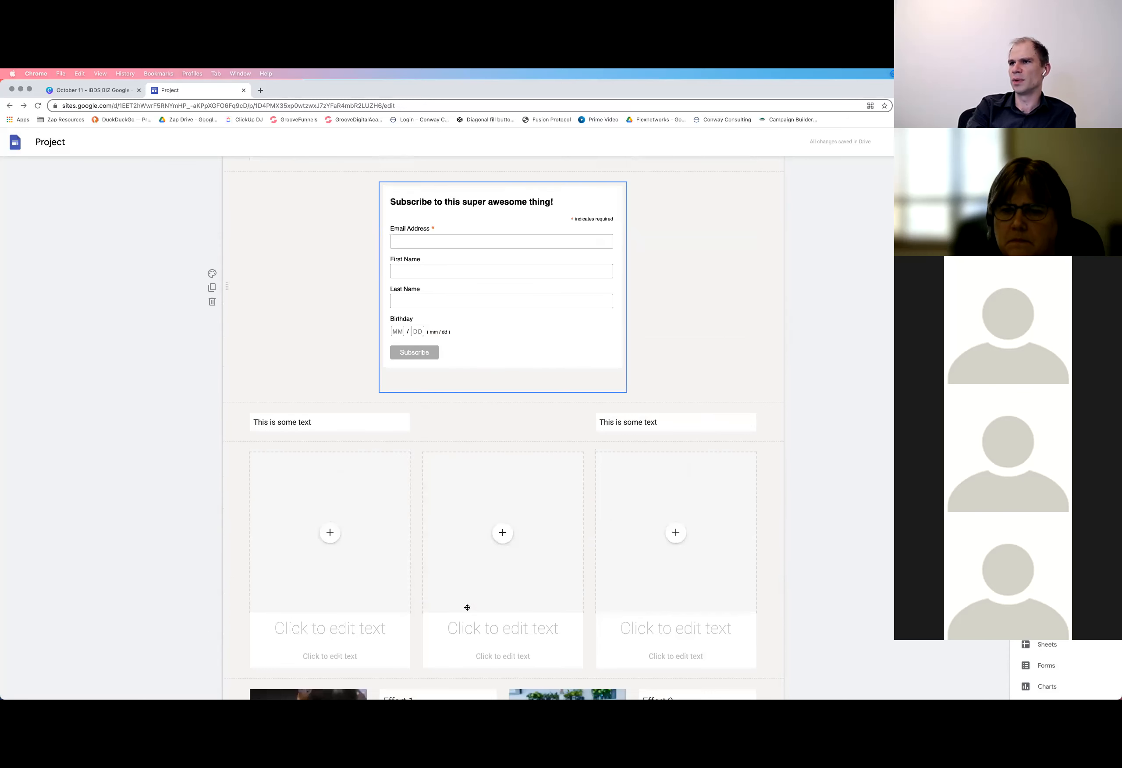
scroll(517, 376, "down", 7)
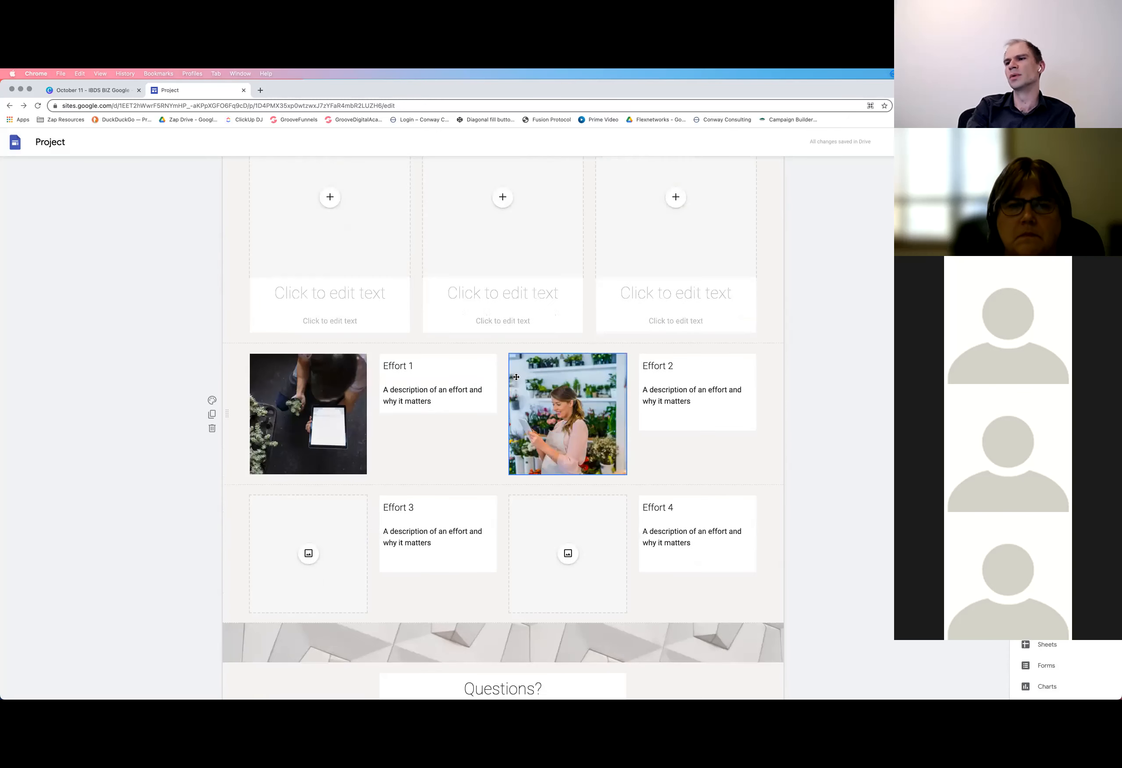
scroll(516, 377, "down", 5)
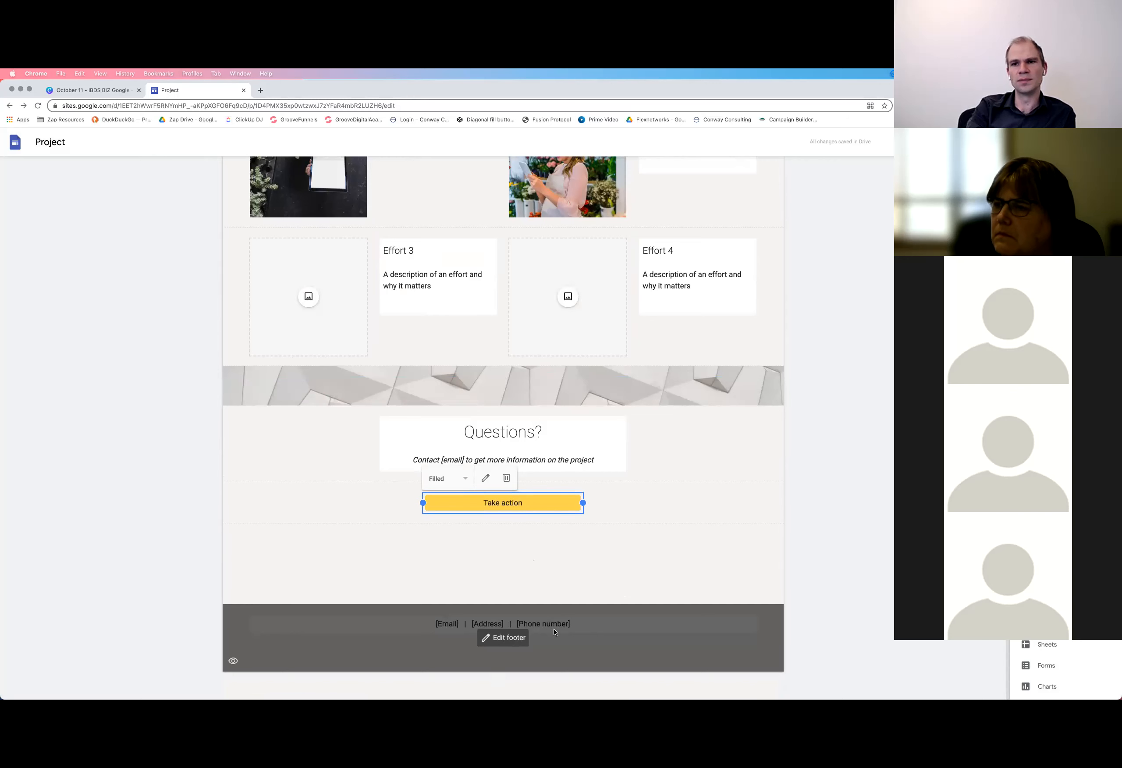
left_click(587, 545)
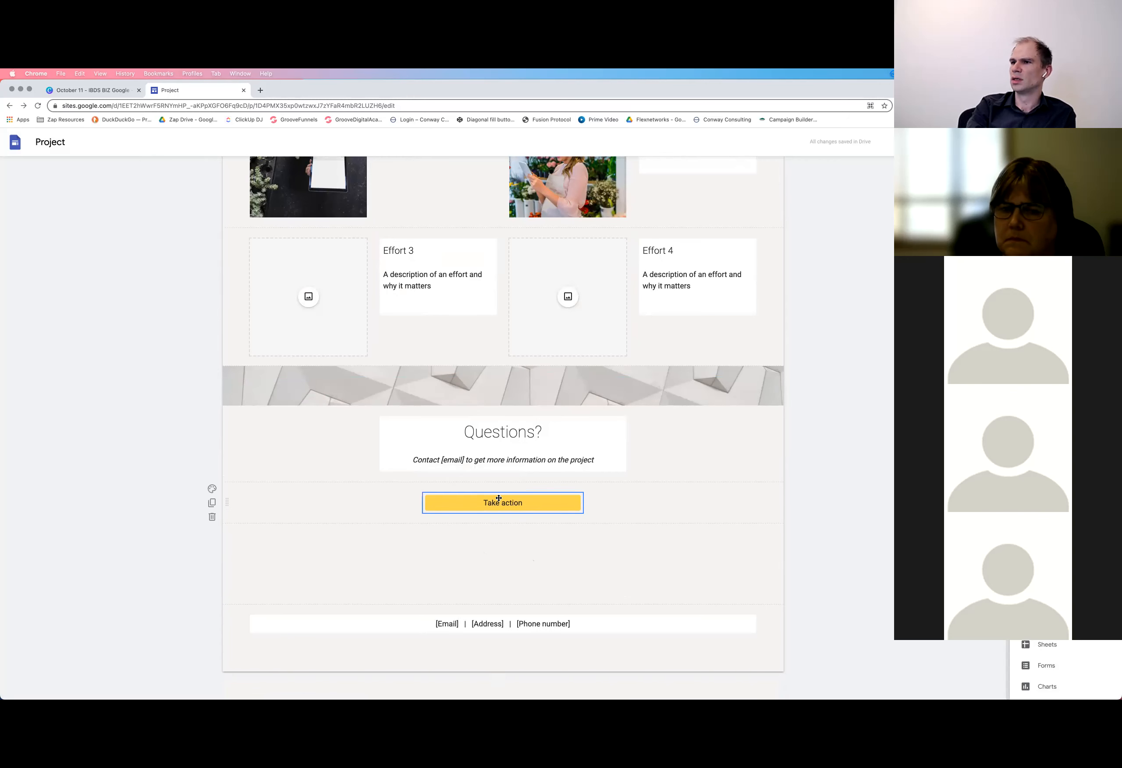
Try renaming the "Take action" button to "Click here", view its link setting, and discard the edit
left_click(493, 503)
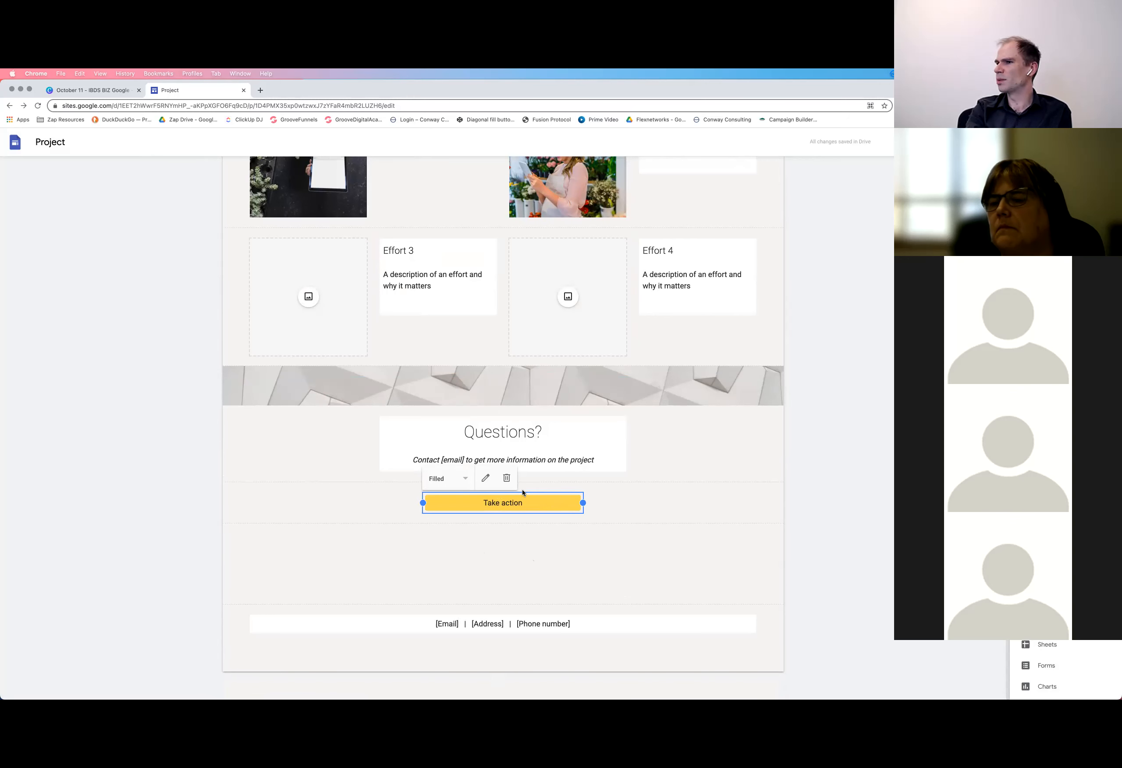
left_click(485, 480)
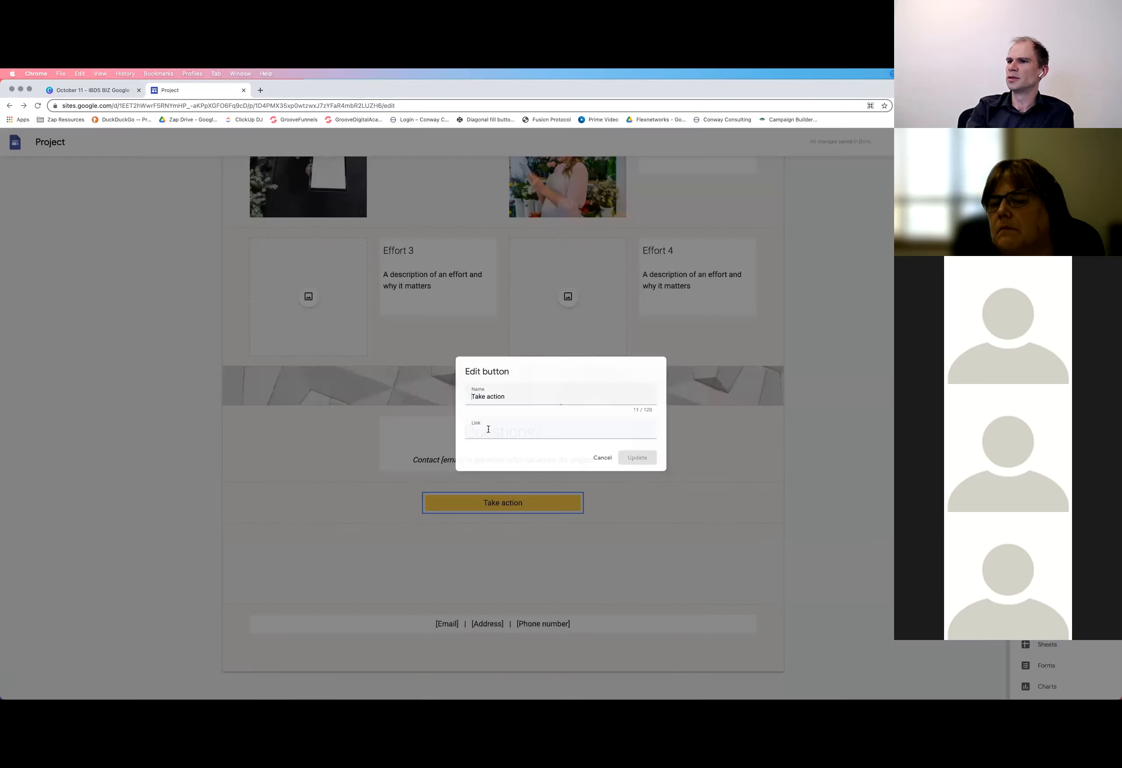
triple_click(503, 396)
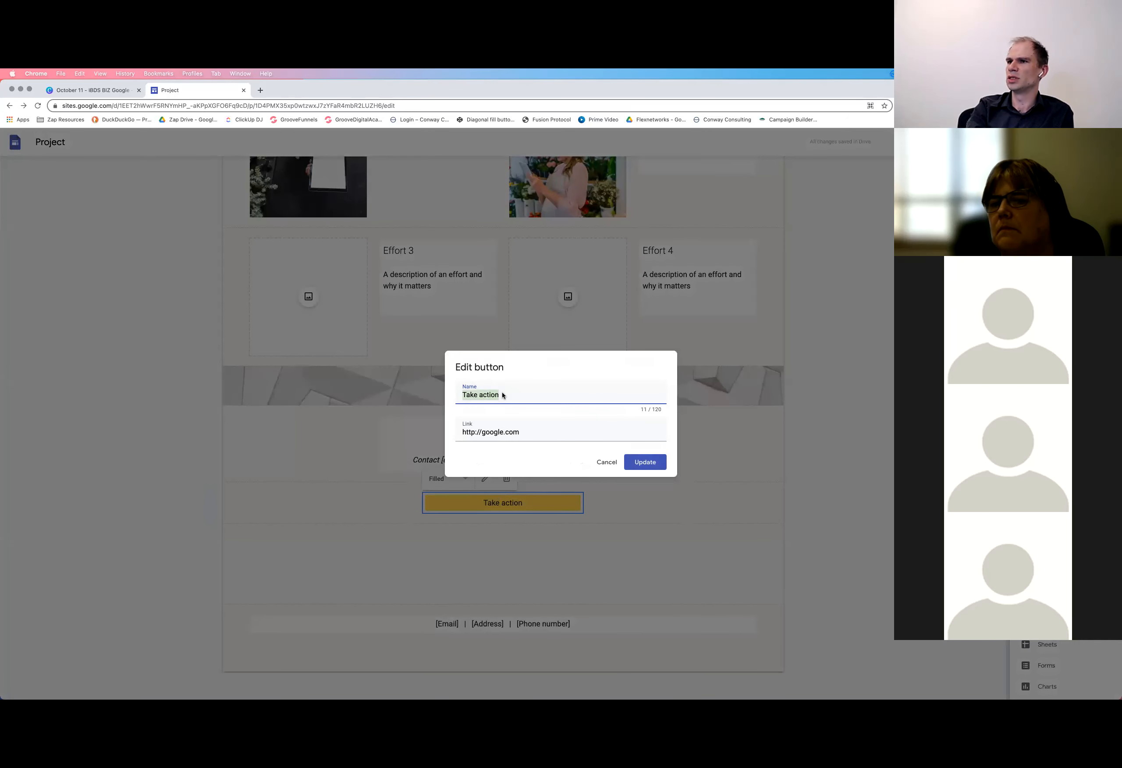
type("Click here")
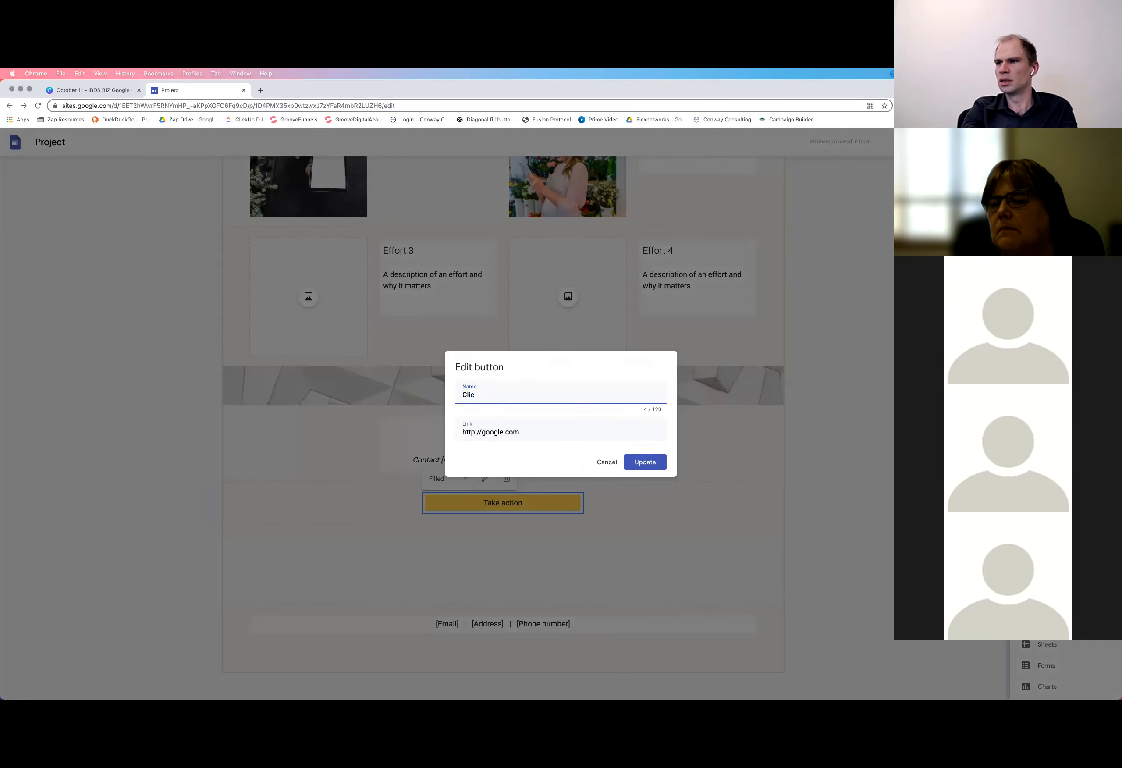
triple_click(501, 394)
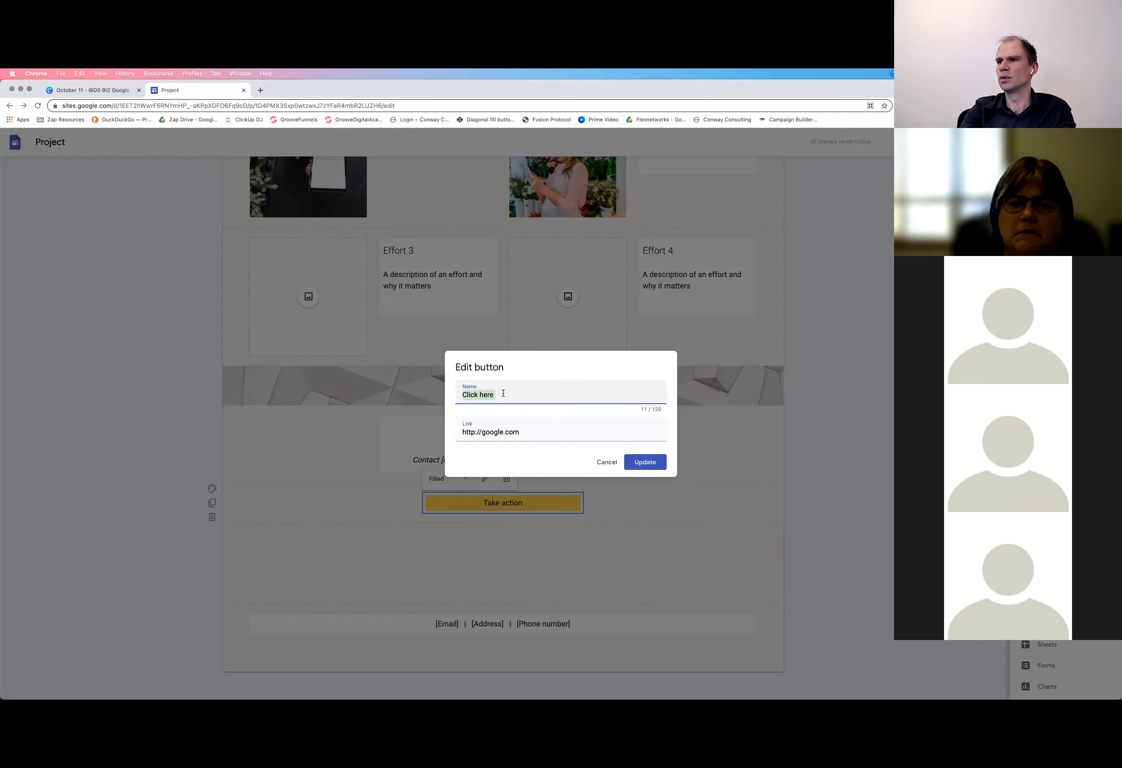
triple_click(516, 432)
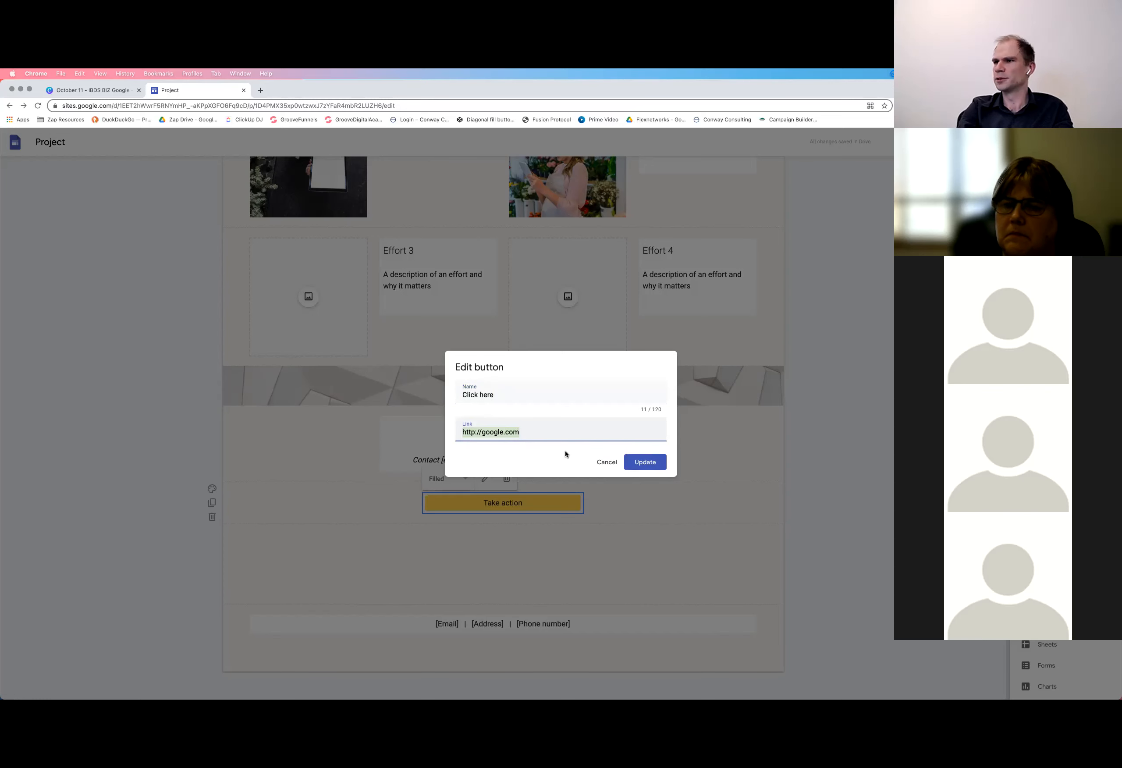
left_click(604, 464)
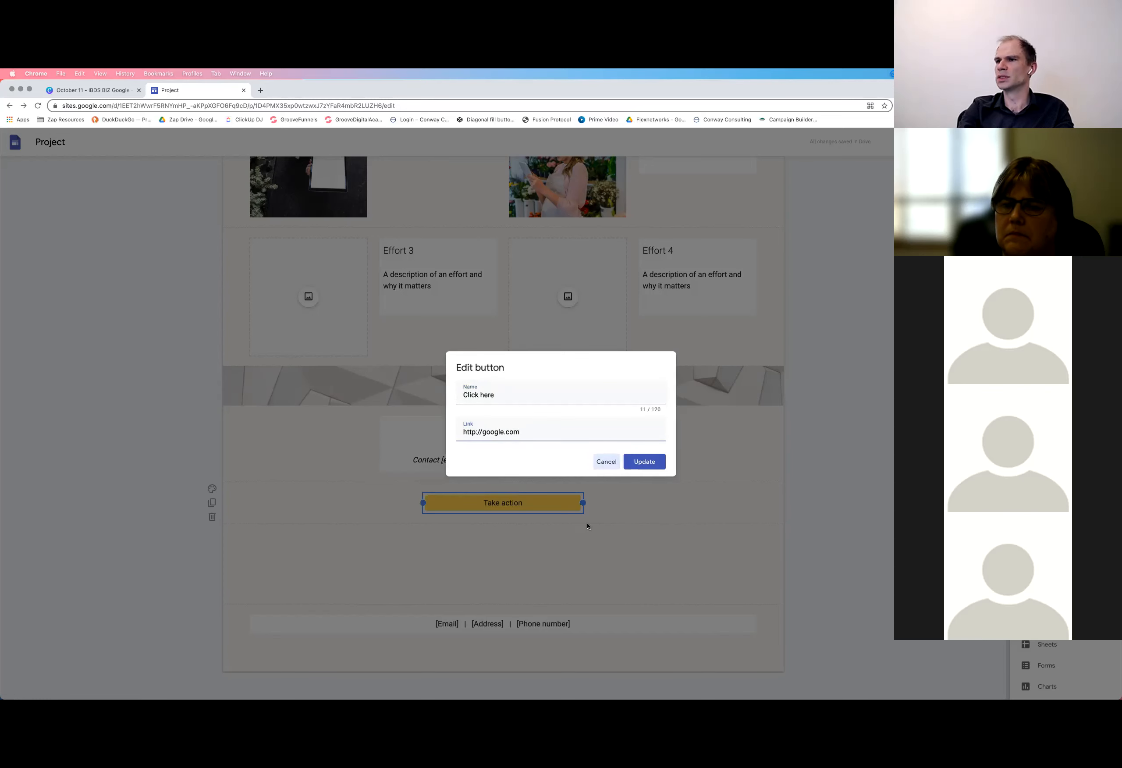
Try the Outlined and Text styles on the "Take action" button, and restore its Filled style
left_click(460, 483)
left_click(442, 495)
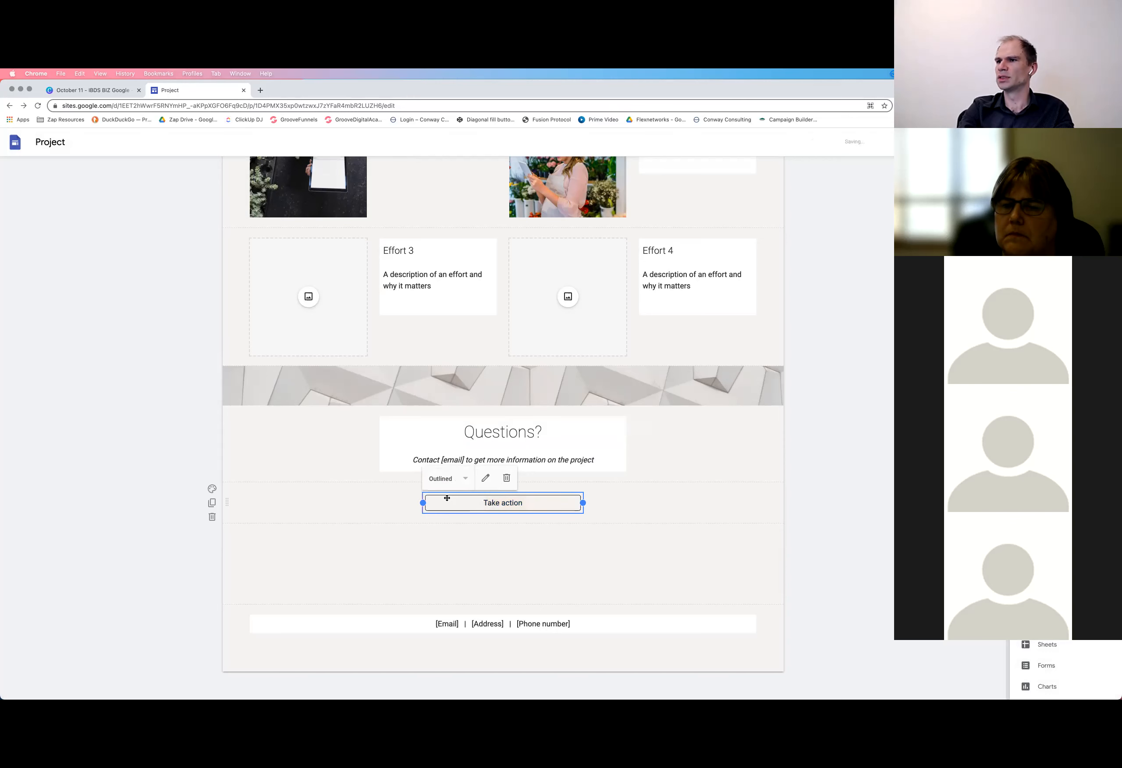
left_click(456, 483)
left_click(437, 513)
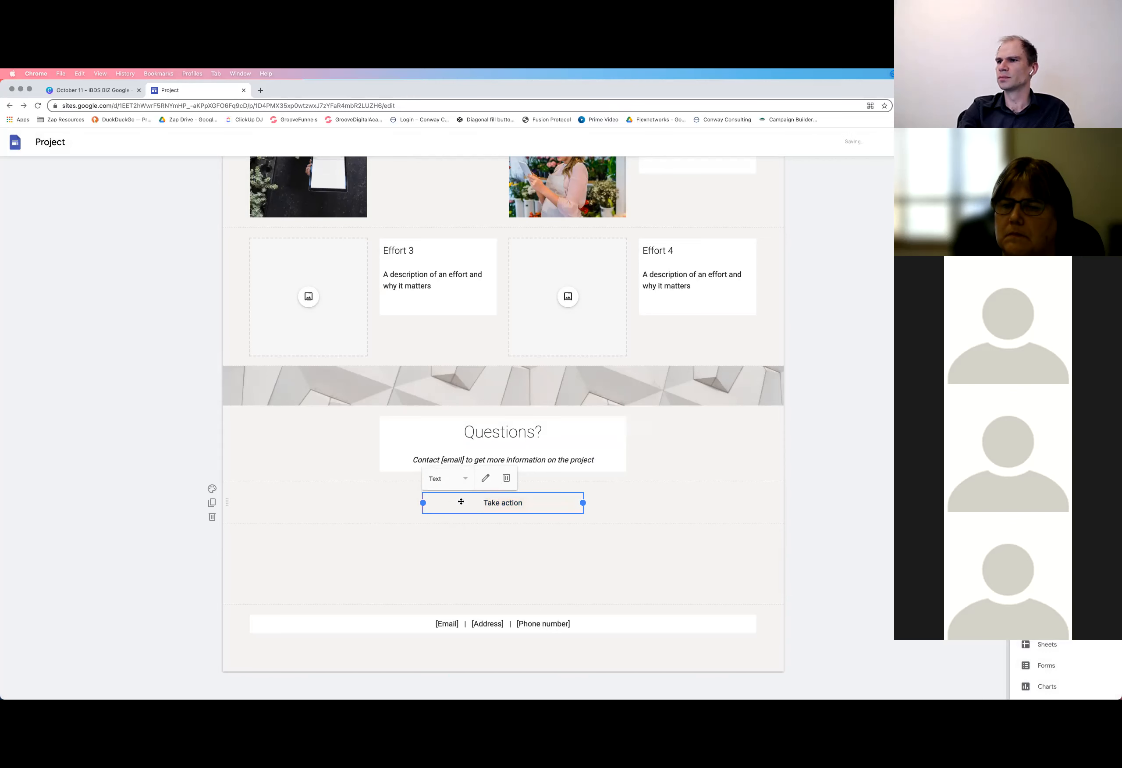
left_click(435, 484)
left_click(435, 477)
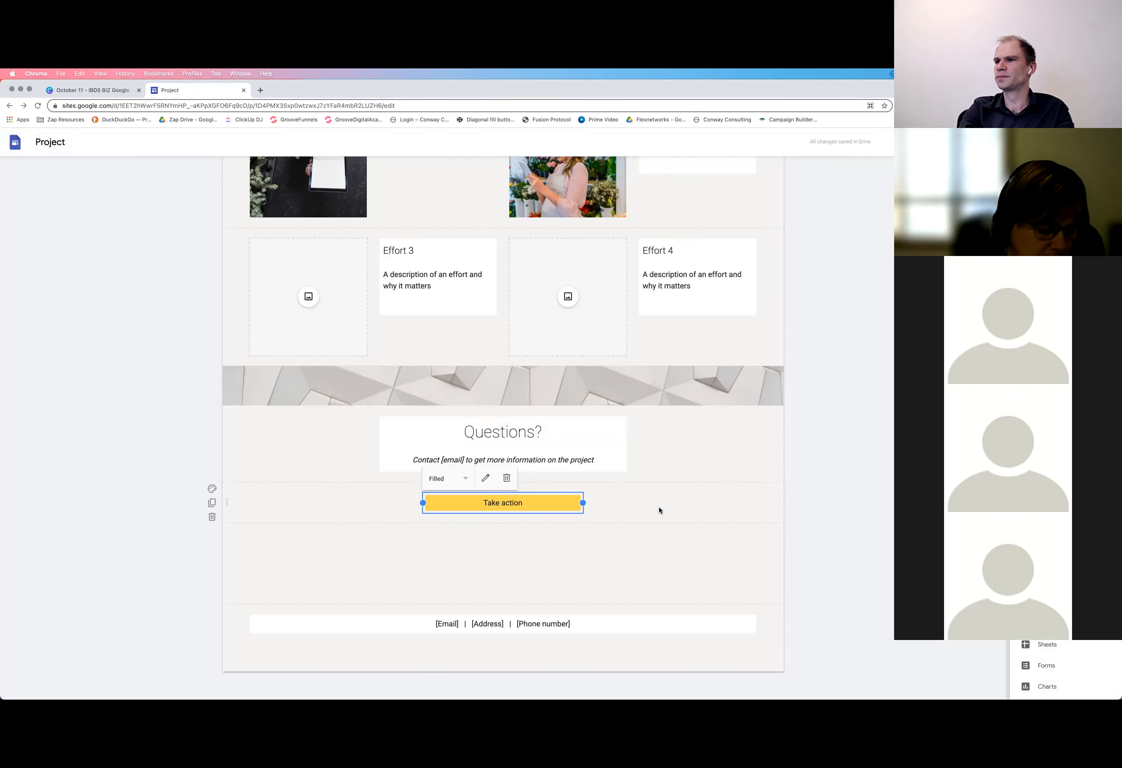
left_click(657, 511)
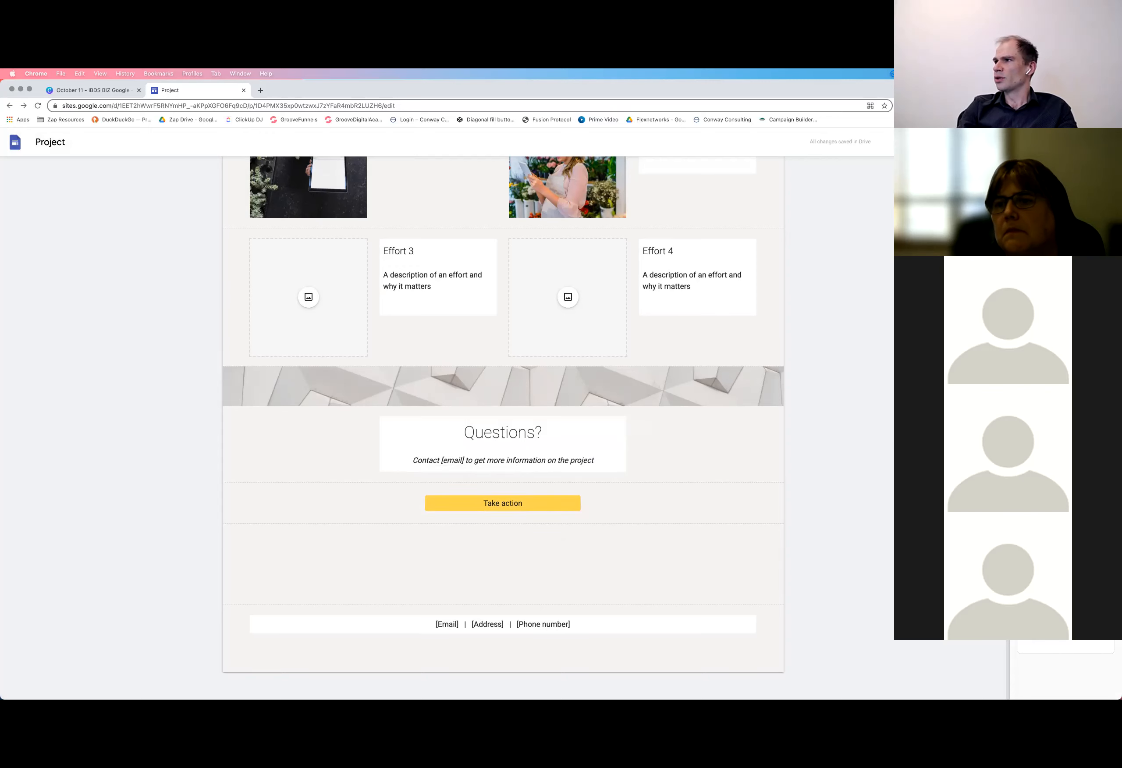
Preview other themes on the page and apply the one with serif headings, a white background and a dark filled button
scroll(503, 391, "up", 3)
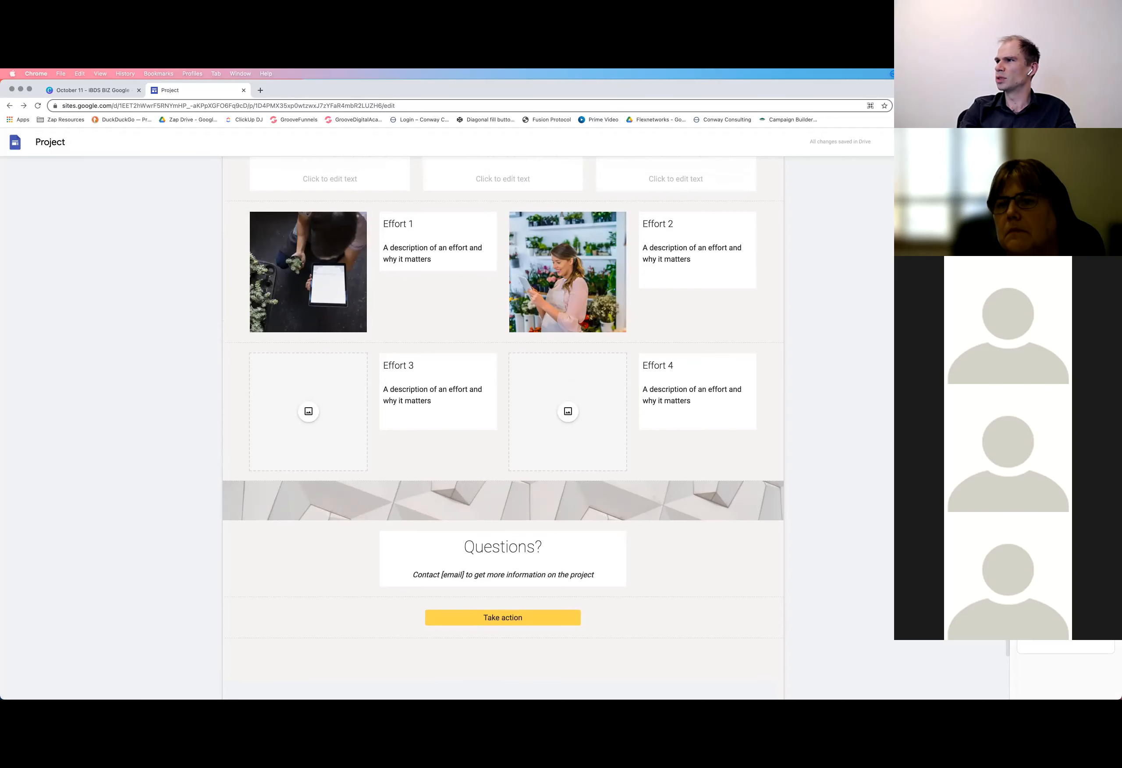
scroll(739, 374, "down", 2)
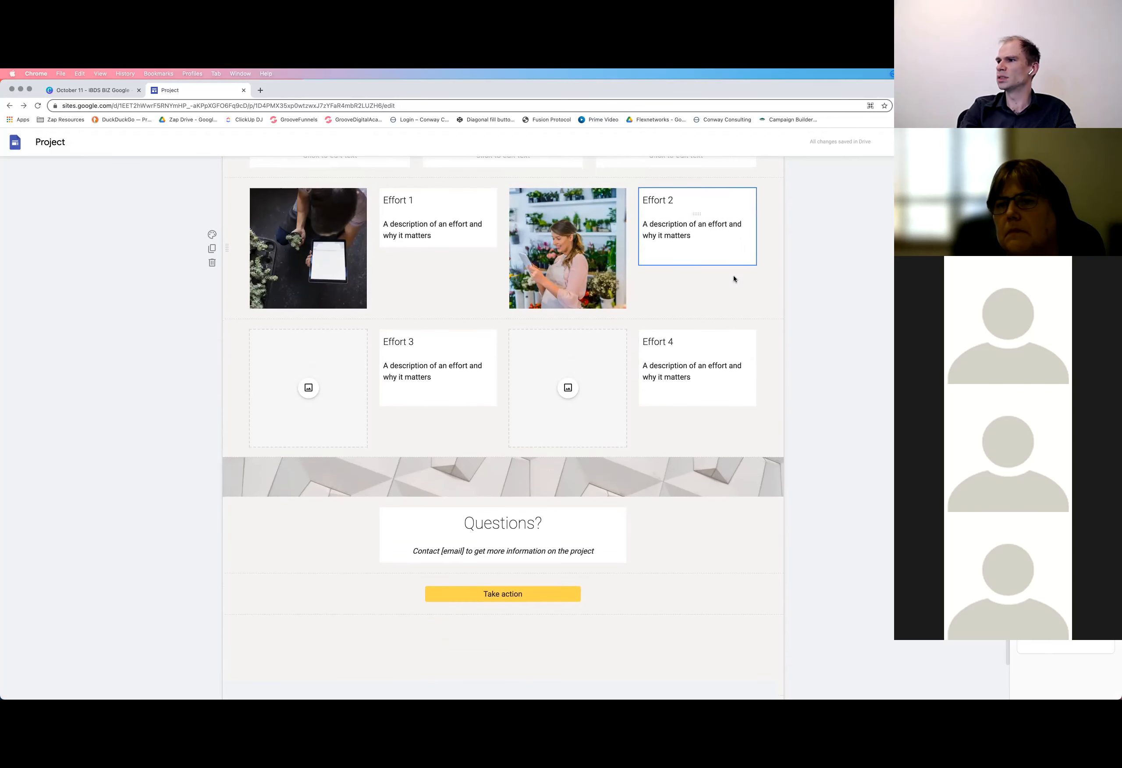
scroll(734, 279, "up", 5)
scroll(588, 359, "up", 10)
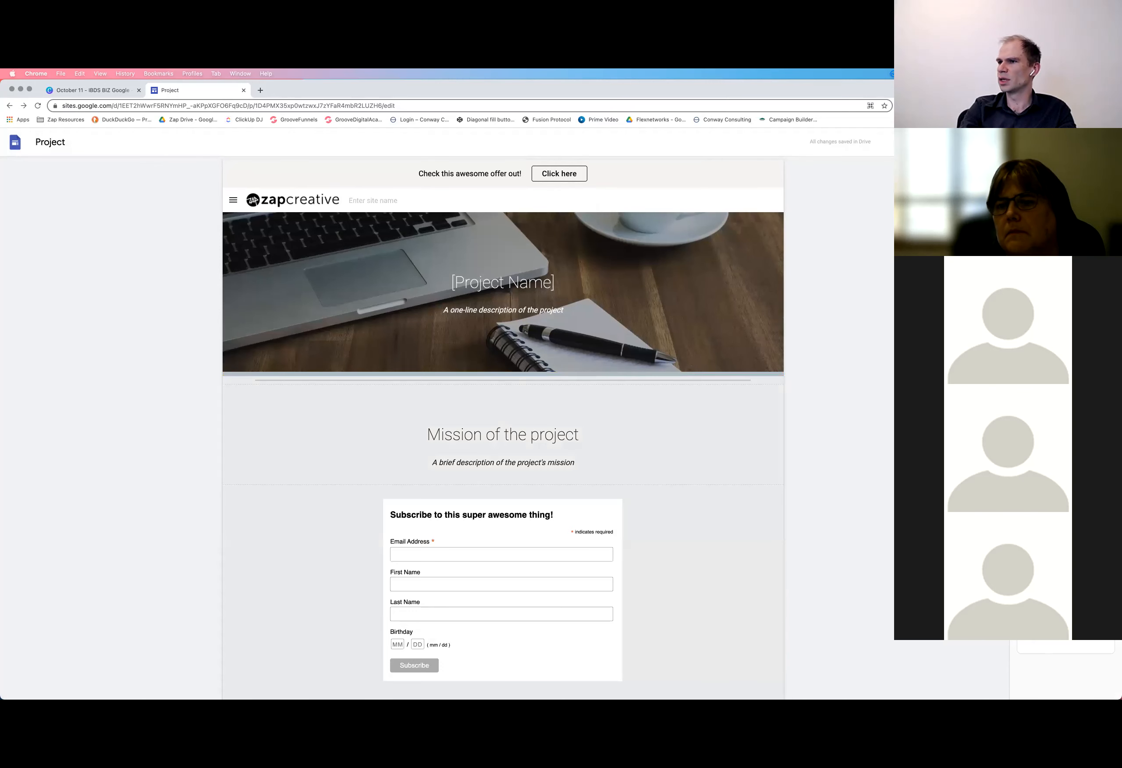
scroll(718, 501, "down", 10)
scroll(719, 501, "down", 6)
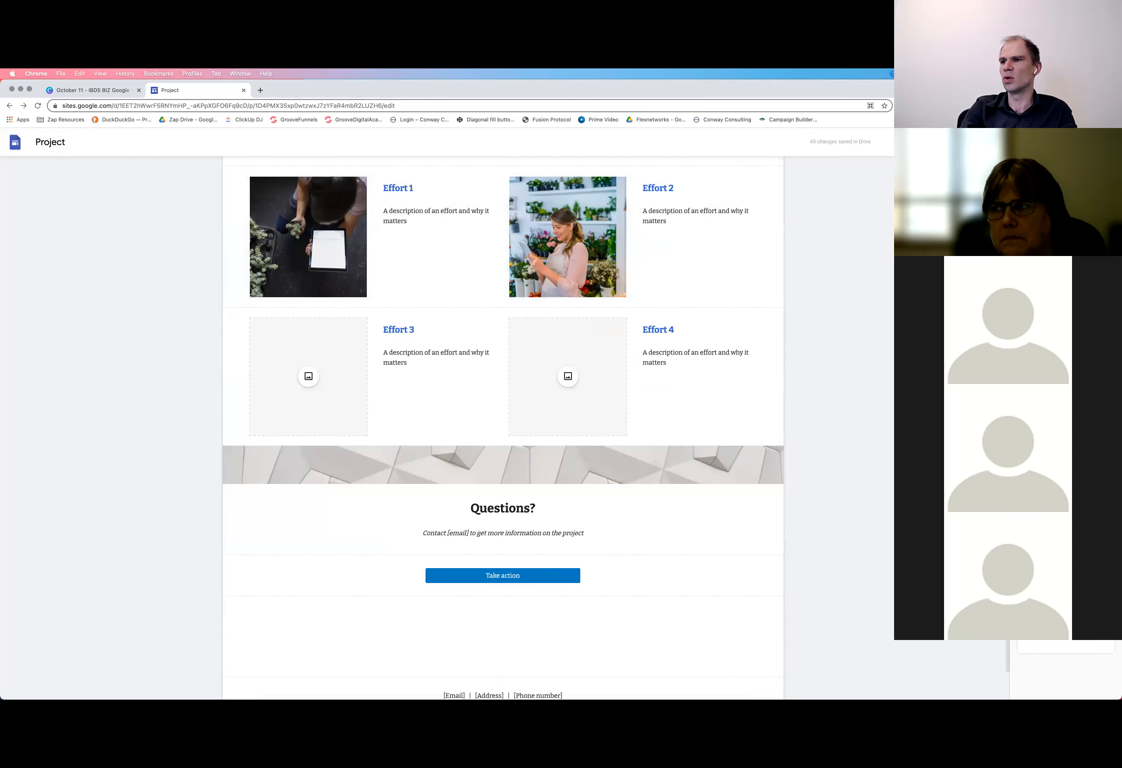
left_click(513, 577)
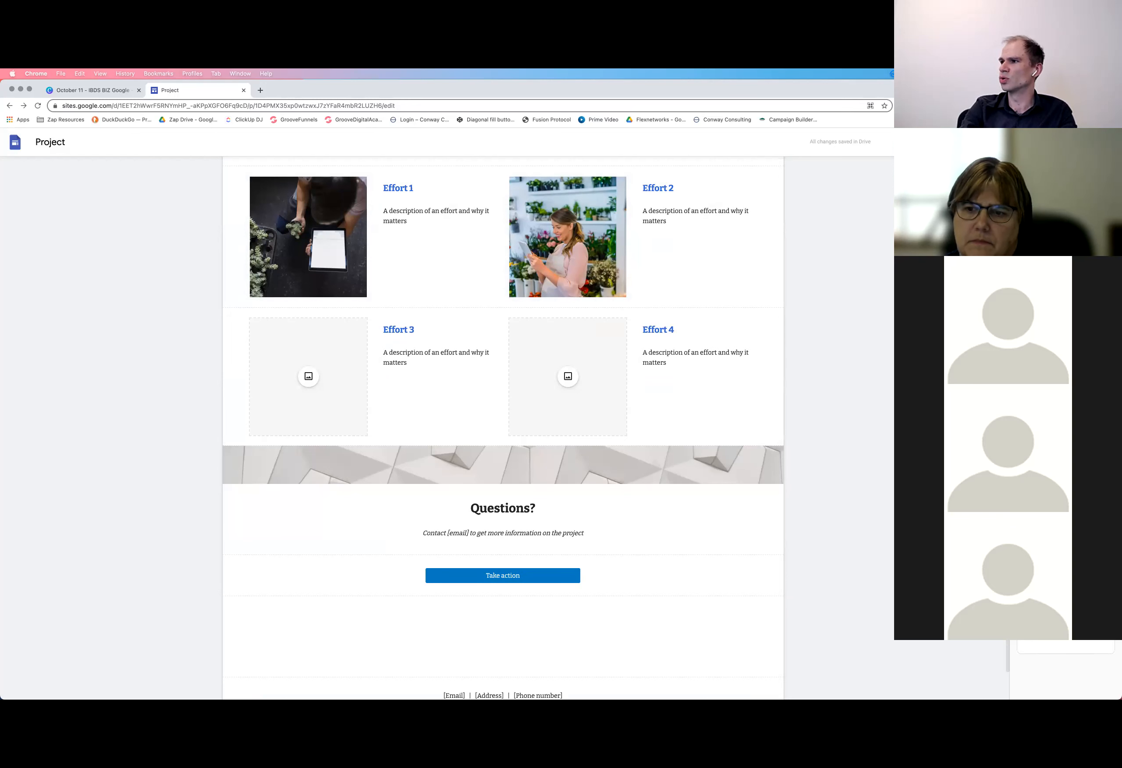
left_click(1066, 430)
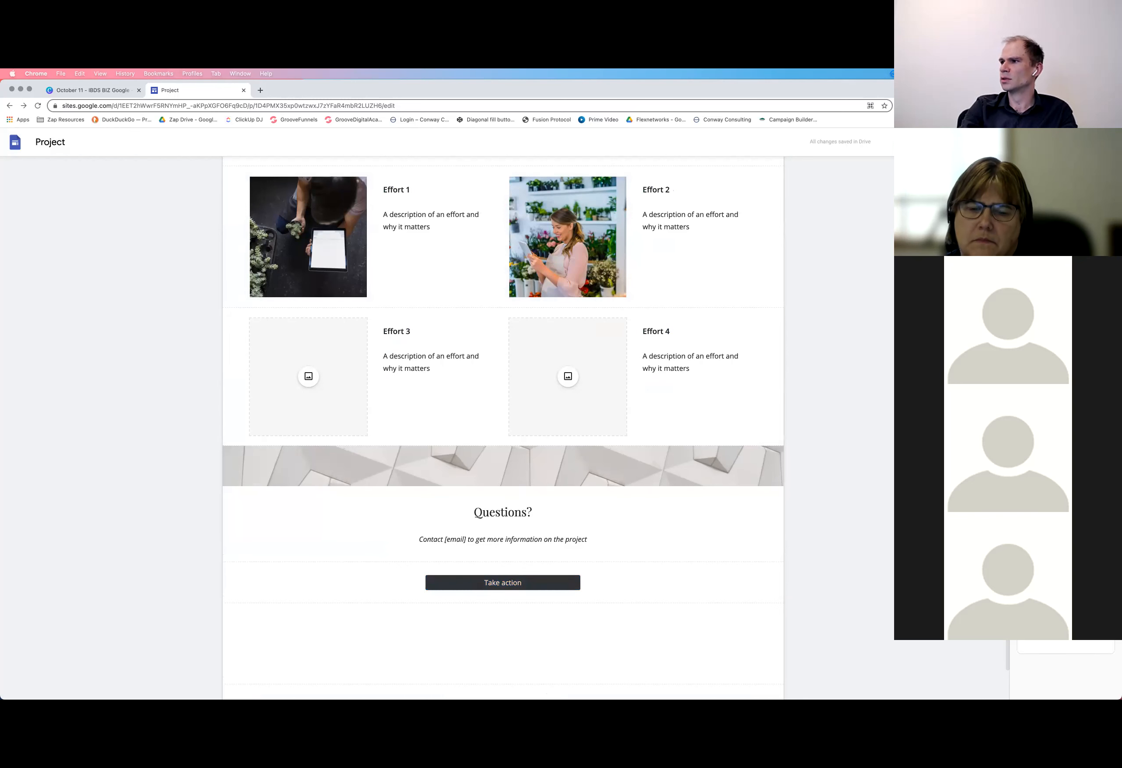
Examine the new theme's look on the header, mission section, subscribe form and text row
scroll(679, 605, "up", 20)
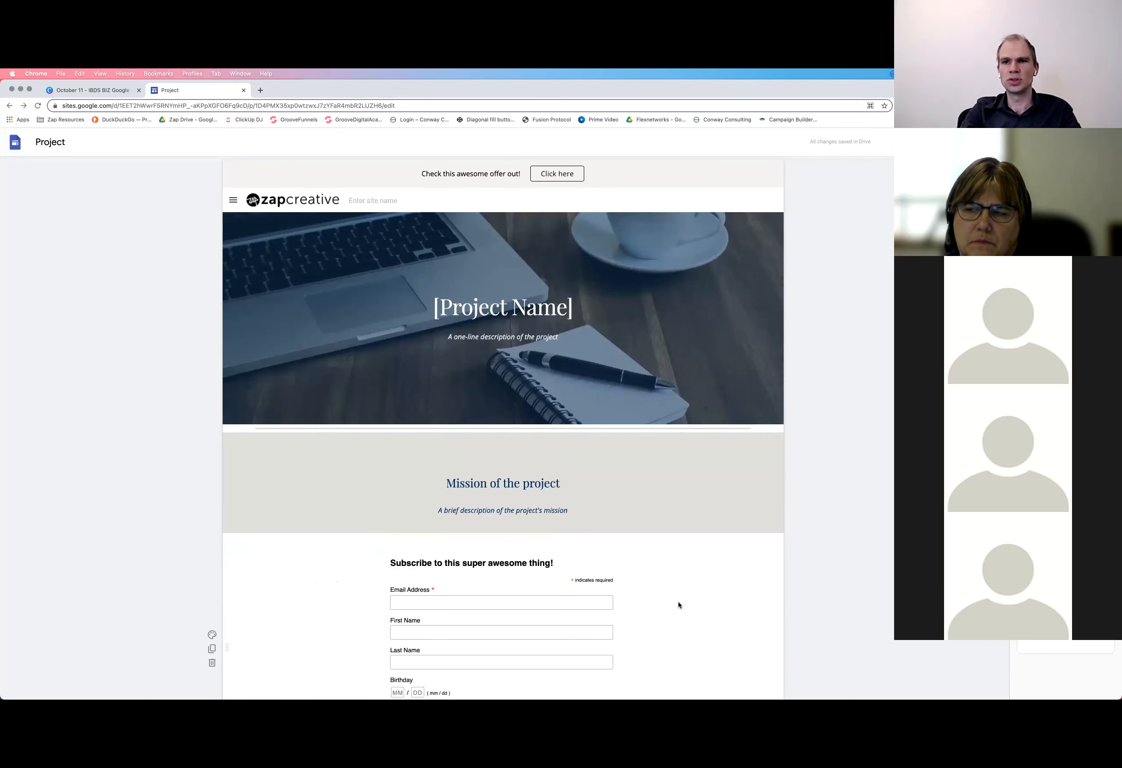
scroll(679, 605, "down", 5)
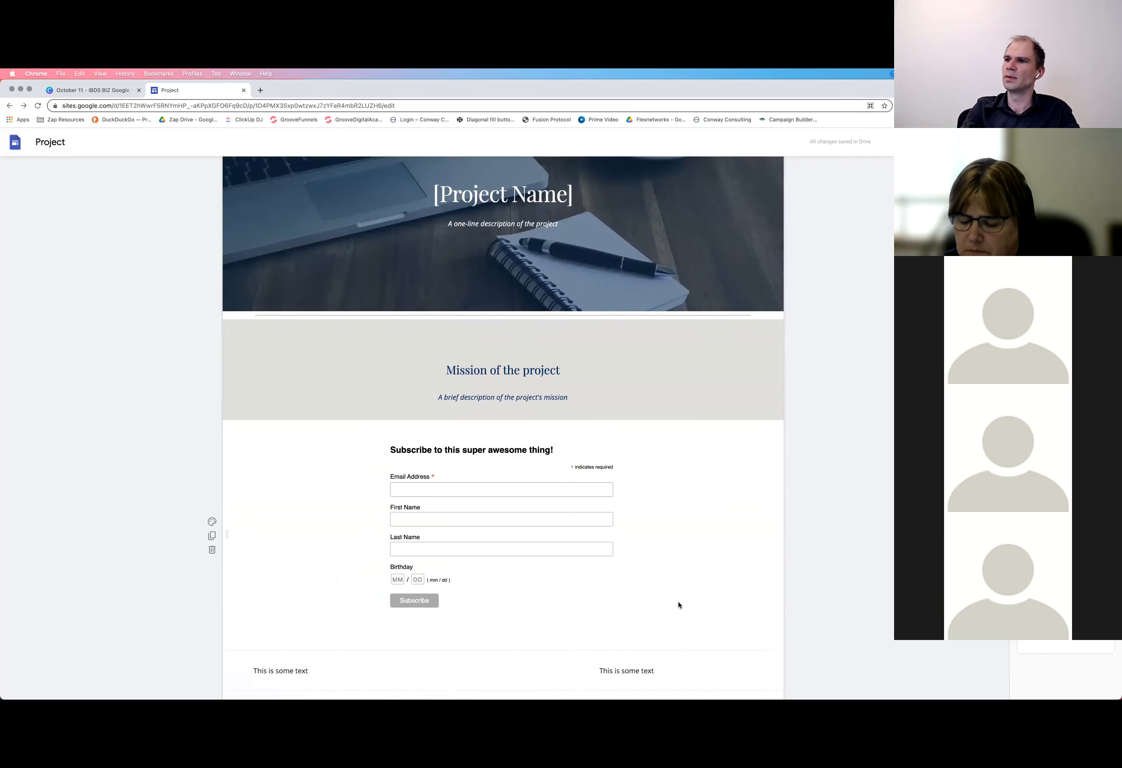
scroll(679, 605, "up", 2)
scroll(679, 605, "up", 5)
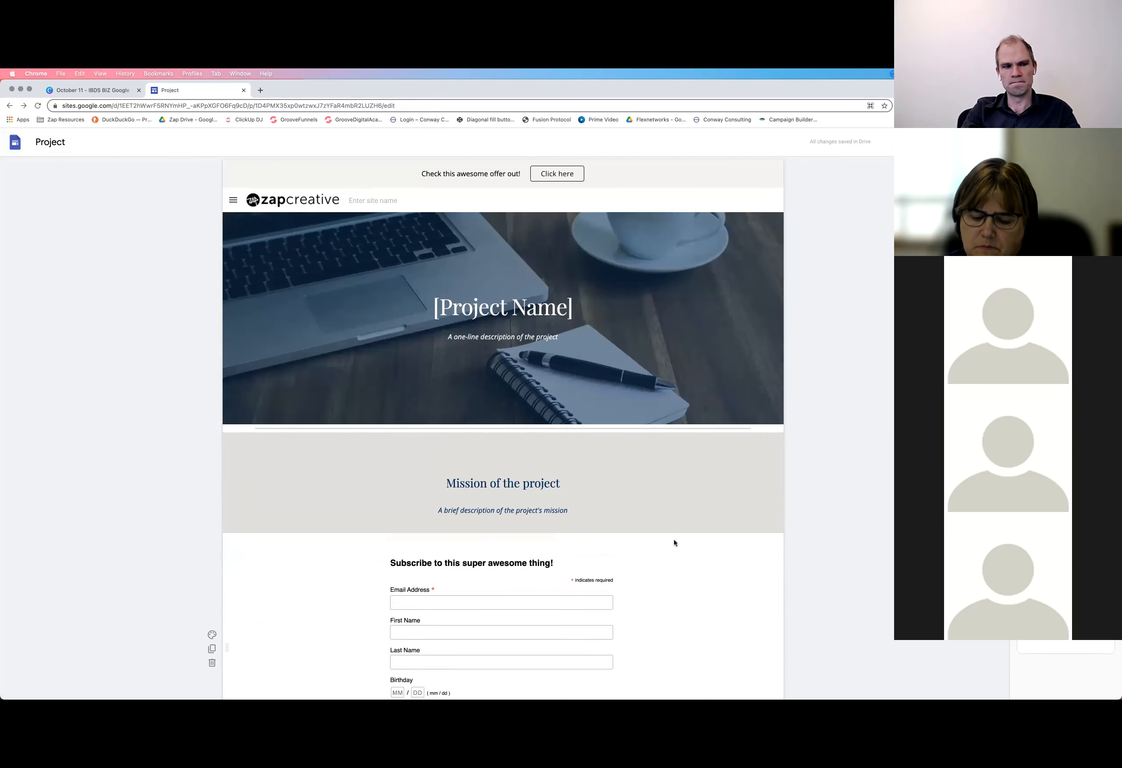
scroll(674, 543, "down", 8)
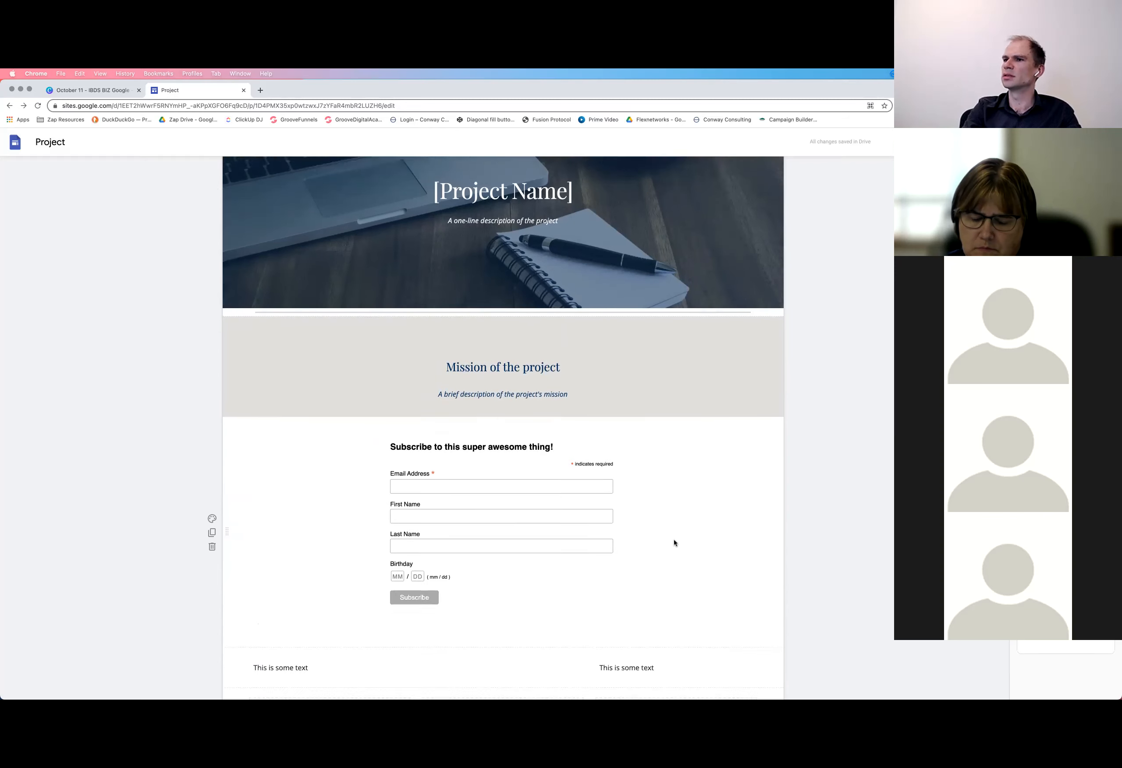
scroll(674, 542, "down", 2)
scroll(639, 500, "up", 9)
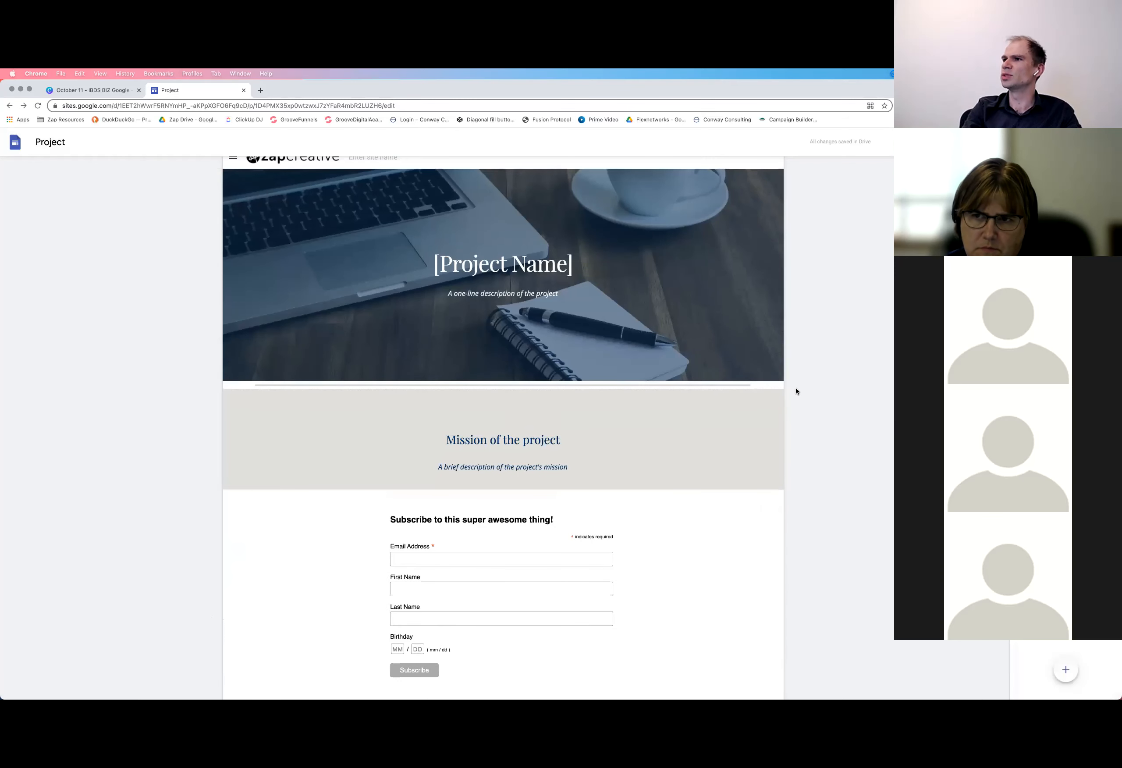
scroll(798, 391, "up", 2)
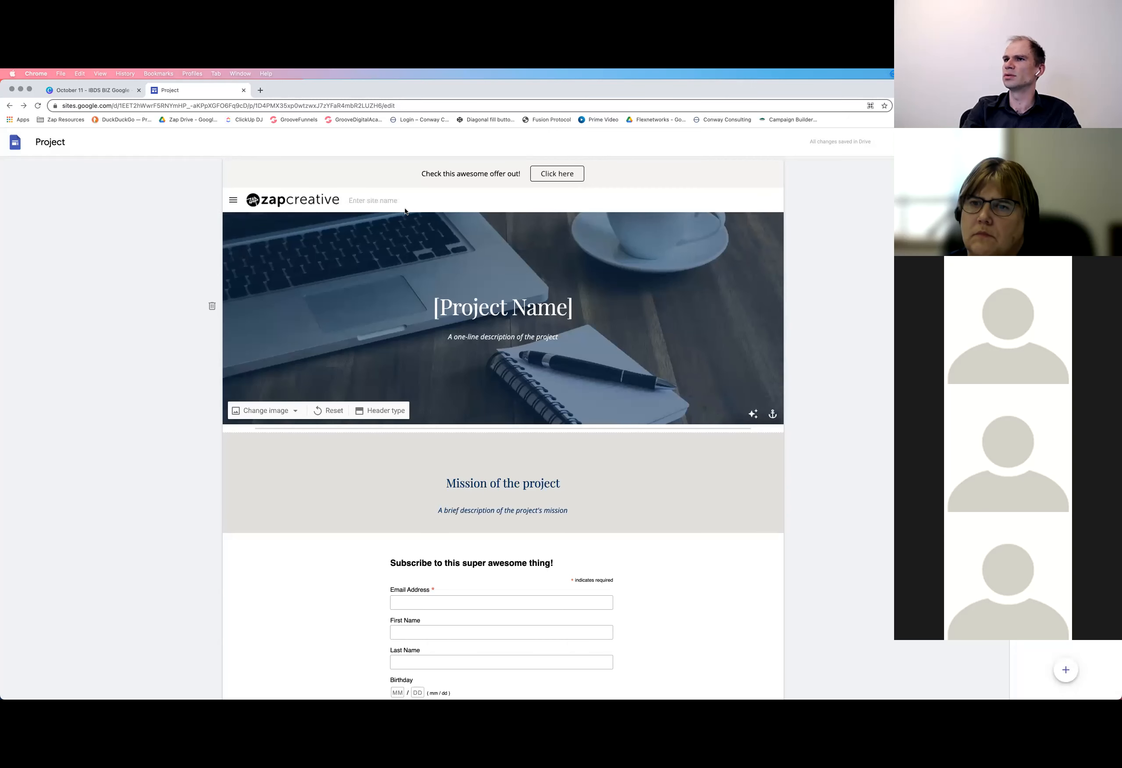
scroll(596, 315, "down", 2)
scroll(596, 315, "up", 2)
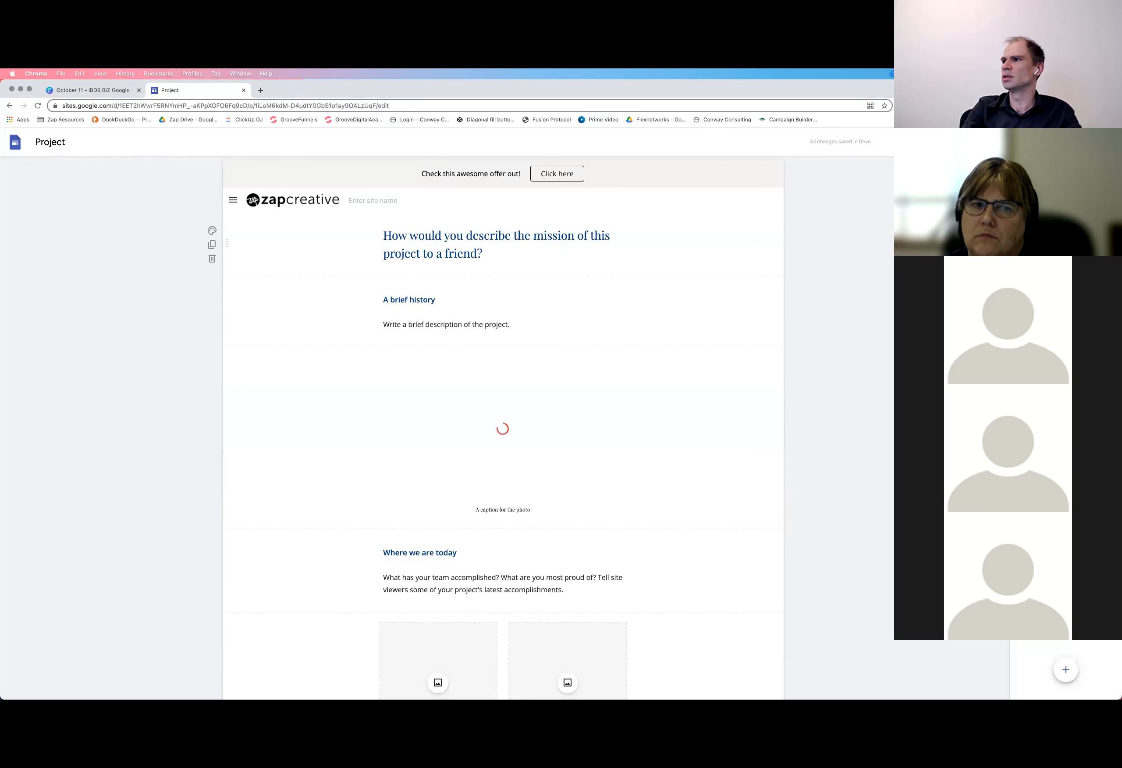
View the Team and FAQ pages, and check the page list in the site's navigation menu
left_click(1050, 239)
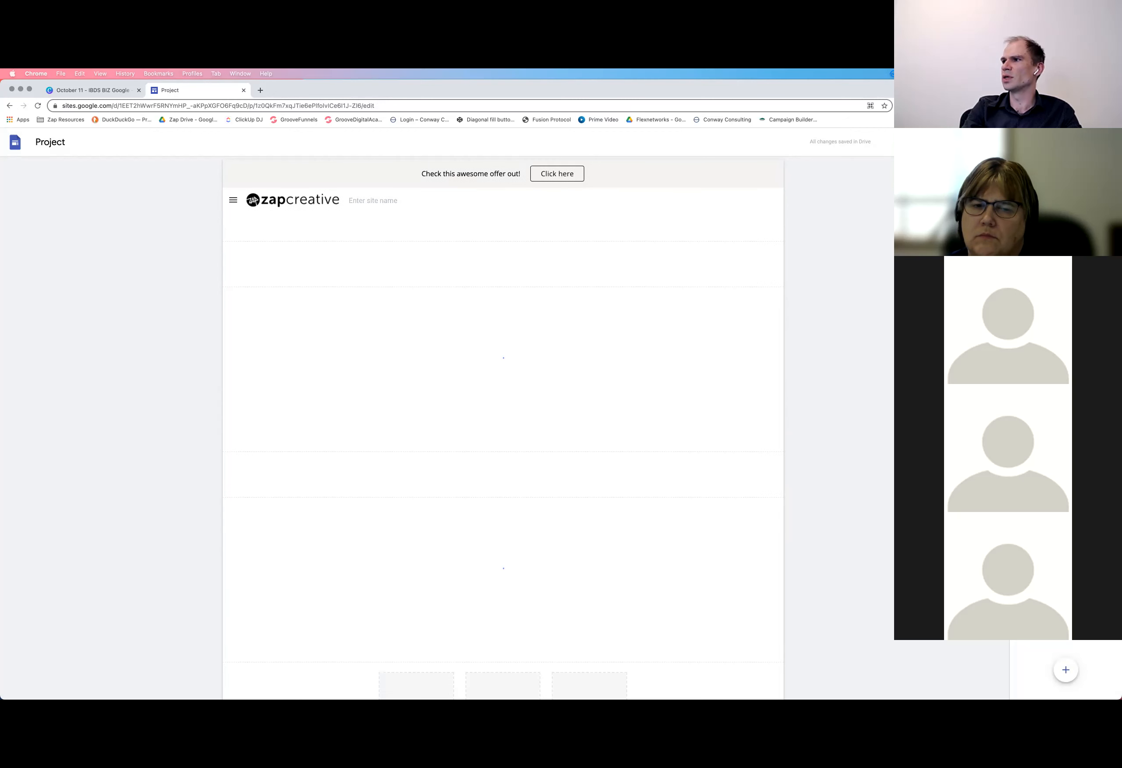
left_click(1051, 257)
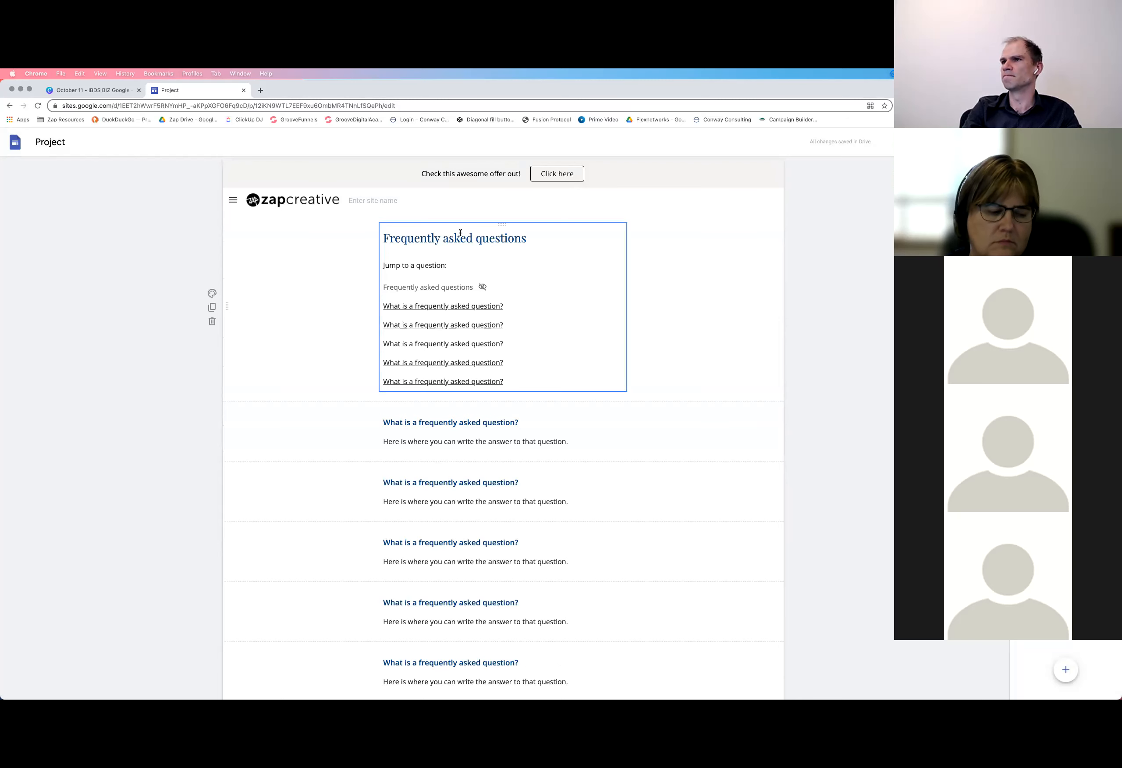
left_click(233, 200)
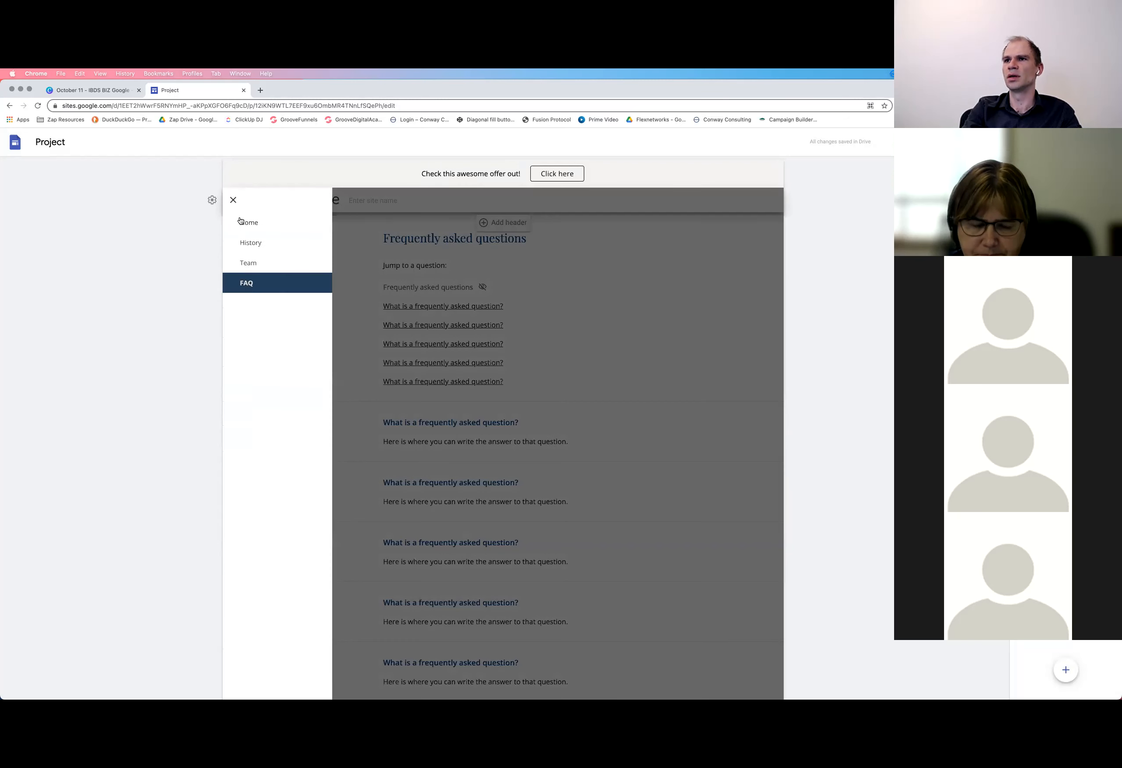
left_click(233, 204)
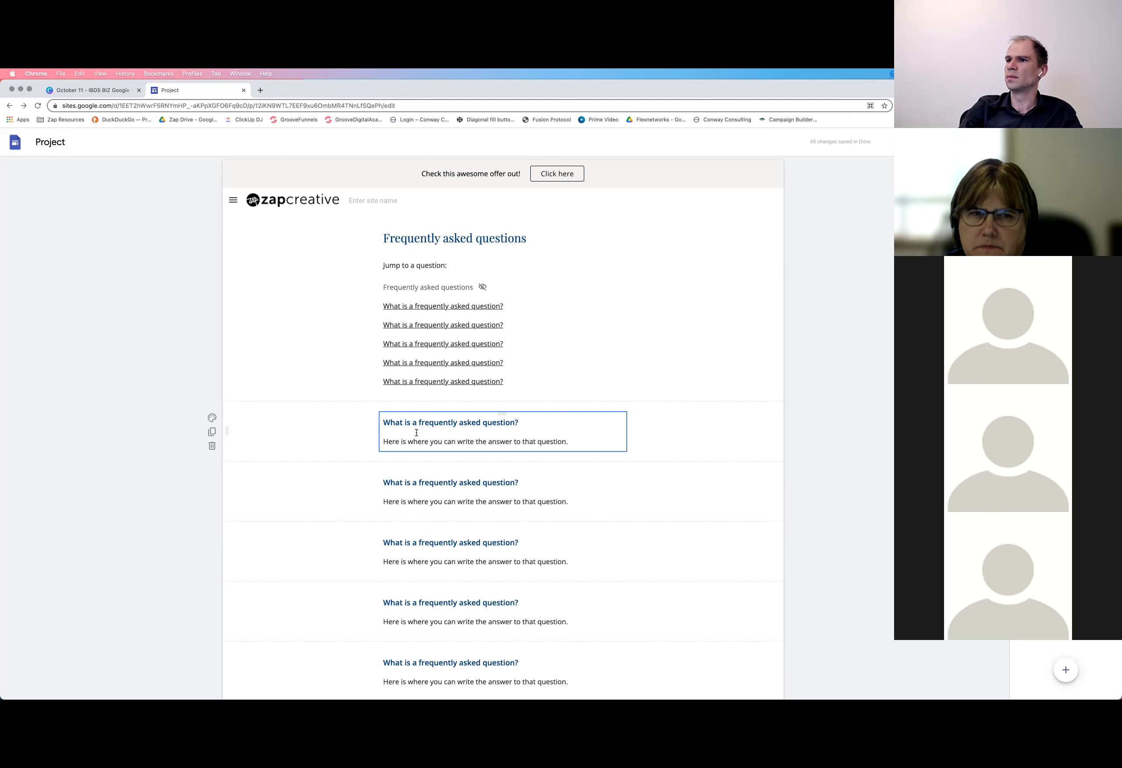
View the additional formatting options for the first question's text box on the FAQ page
left_click(506, 426)
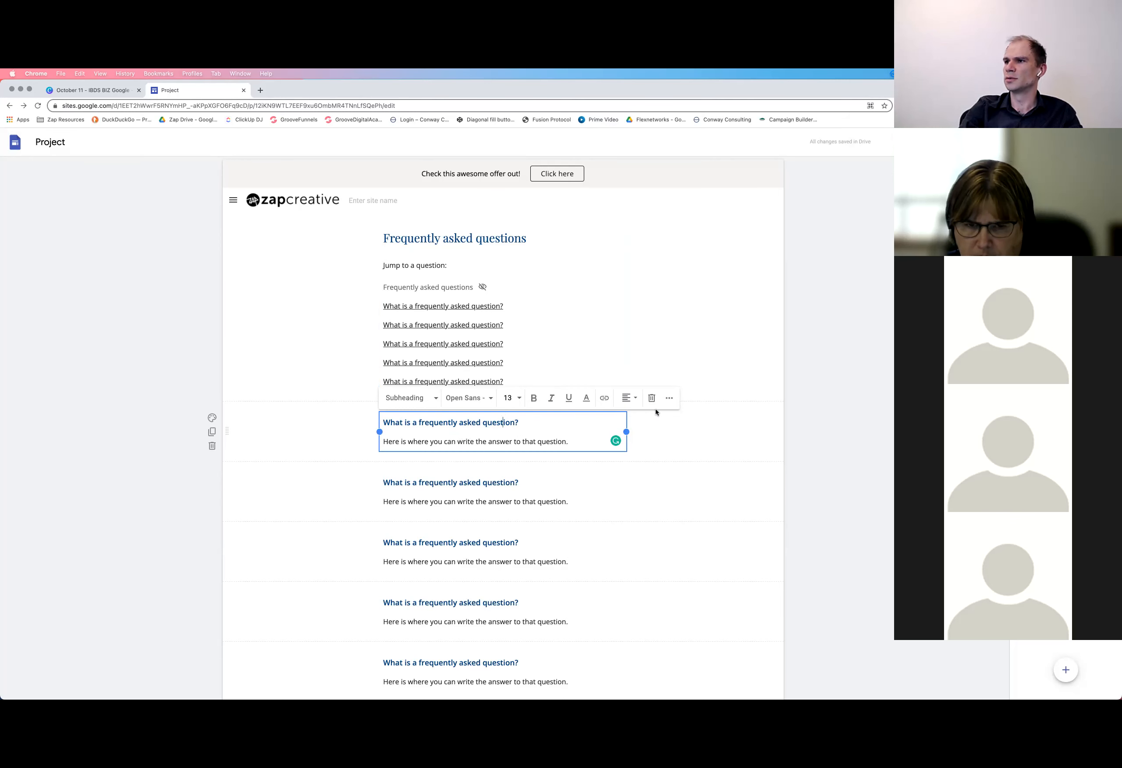
left_click(670, 400)
left_click(245, 424)
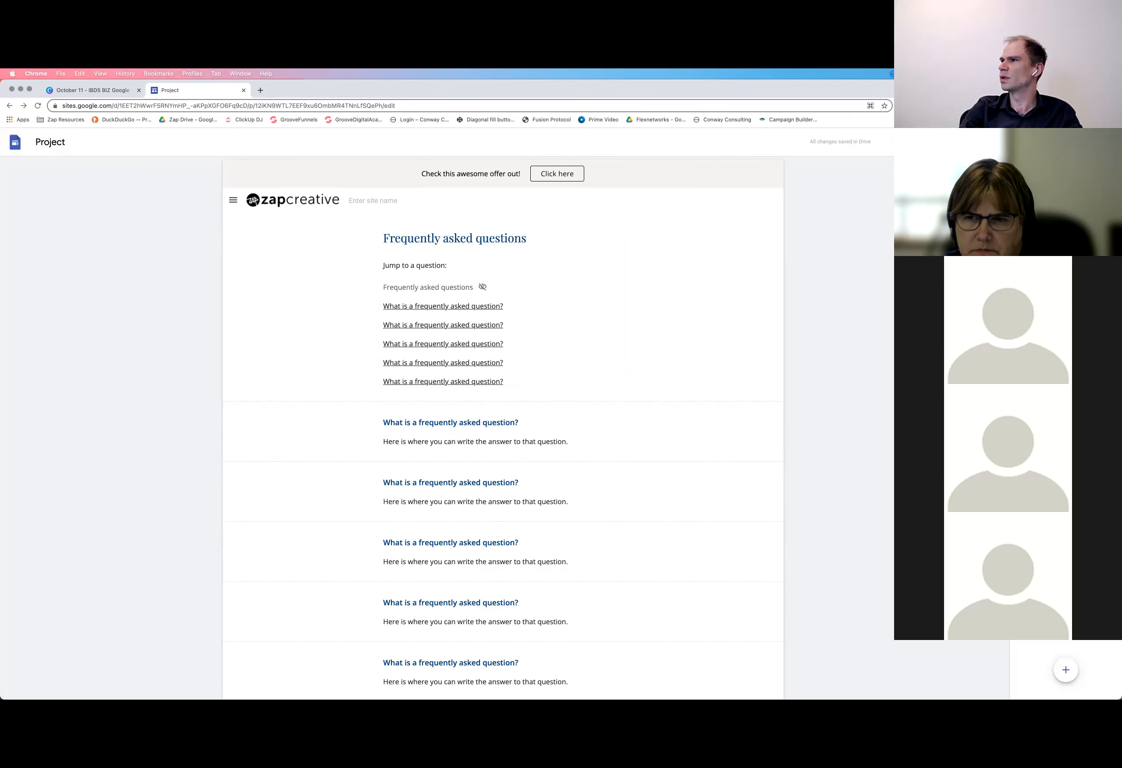
Insert a collapsible text block below the first question on the FAQ page
left_click(1029, 167)
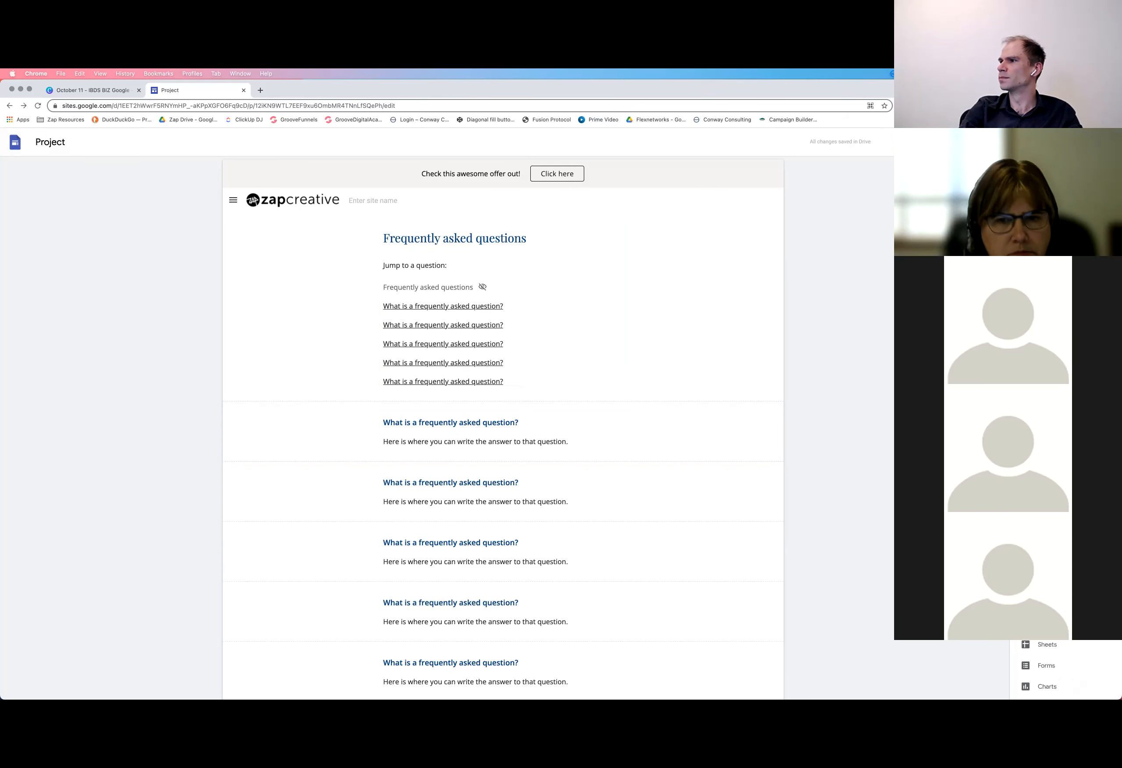
left_click(1046, 414)
scroll(842, 428, "down", 5)
scroll(571, 456, "up", 3)
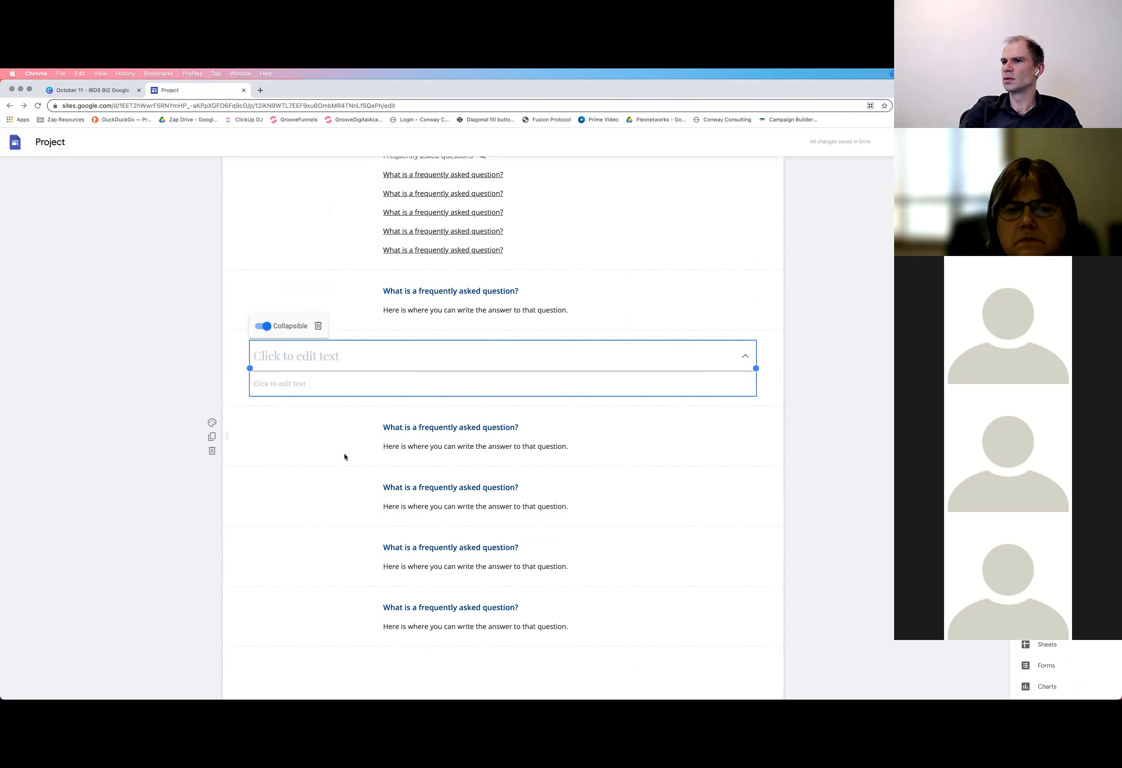
Check how the empty collapsible text block collapses and expands
left_click(264, 415)
left_click(232, 338)
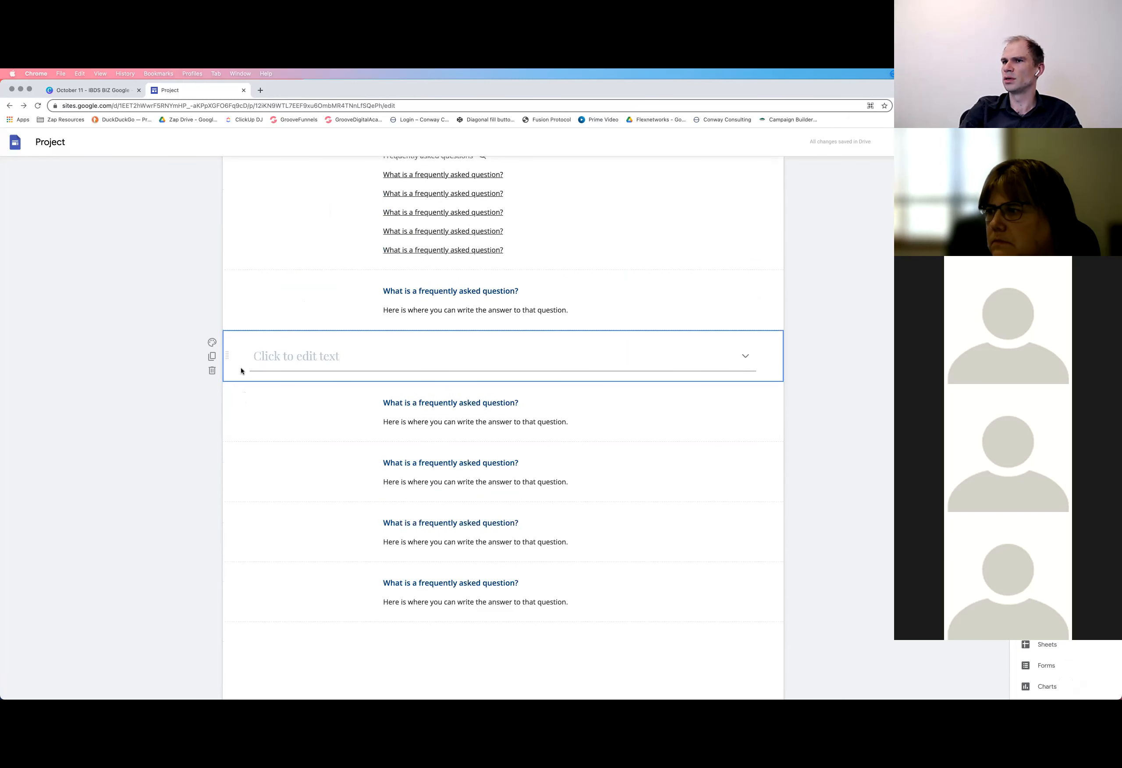
left_click(267, 349)
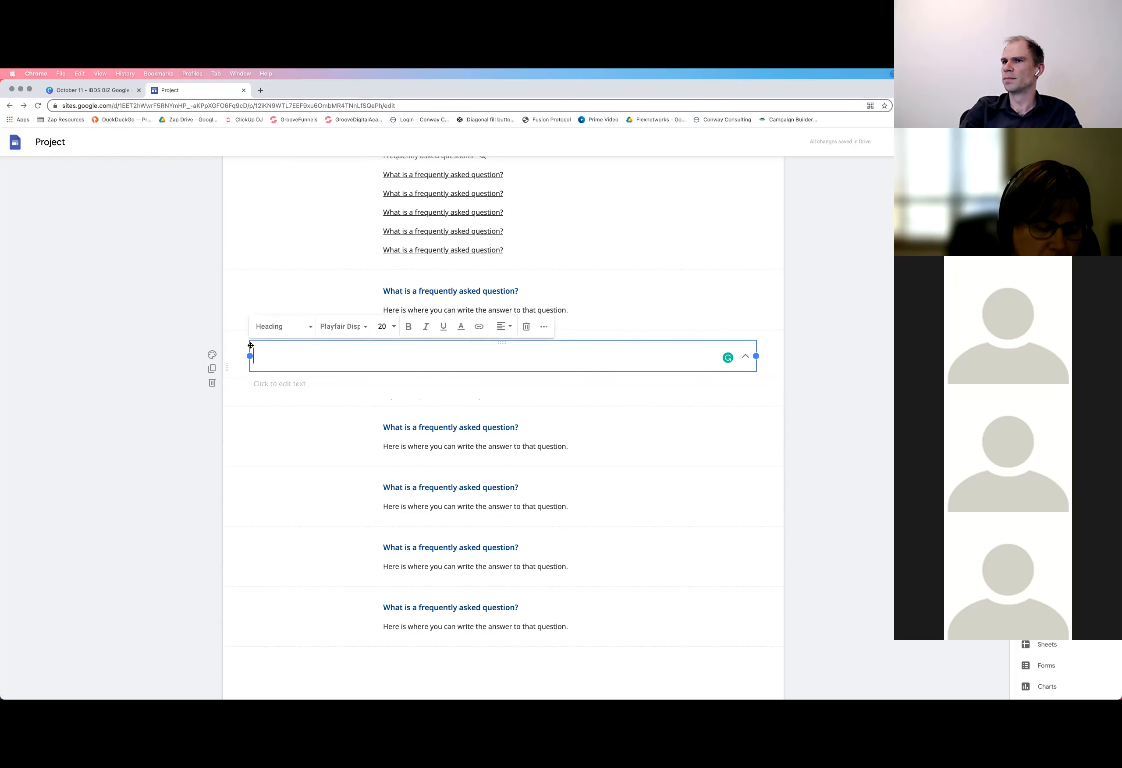
left_click(234, 363)
left_click(744, 357)
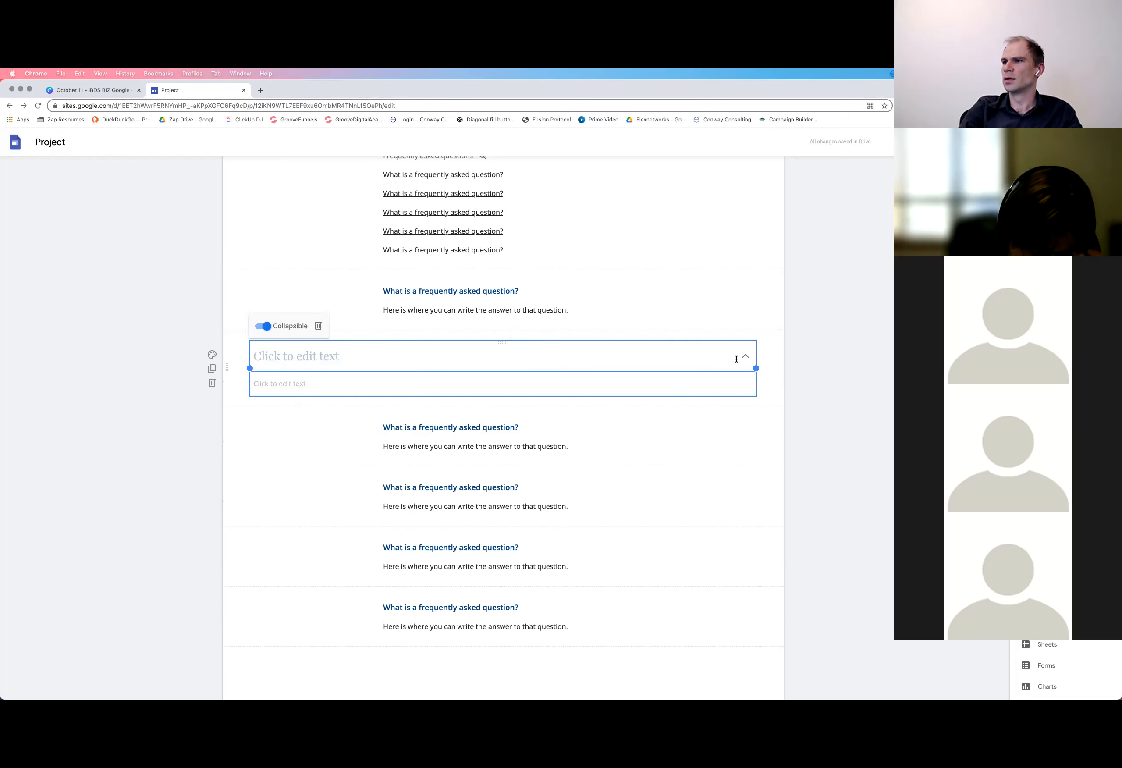
Fill the collapsible block with the heading "Question 1" and the body text "This is the answer to that question"
left_click(294, 361)
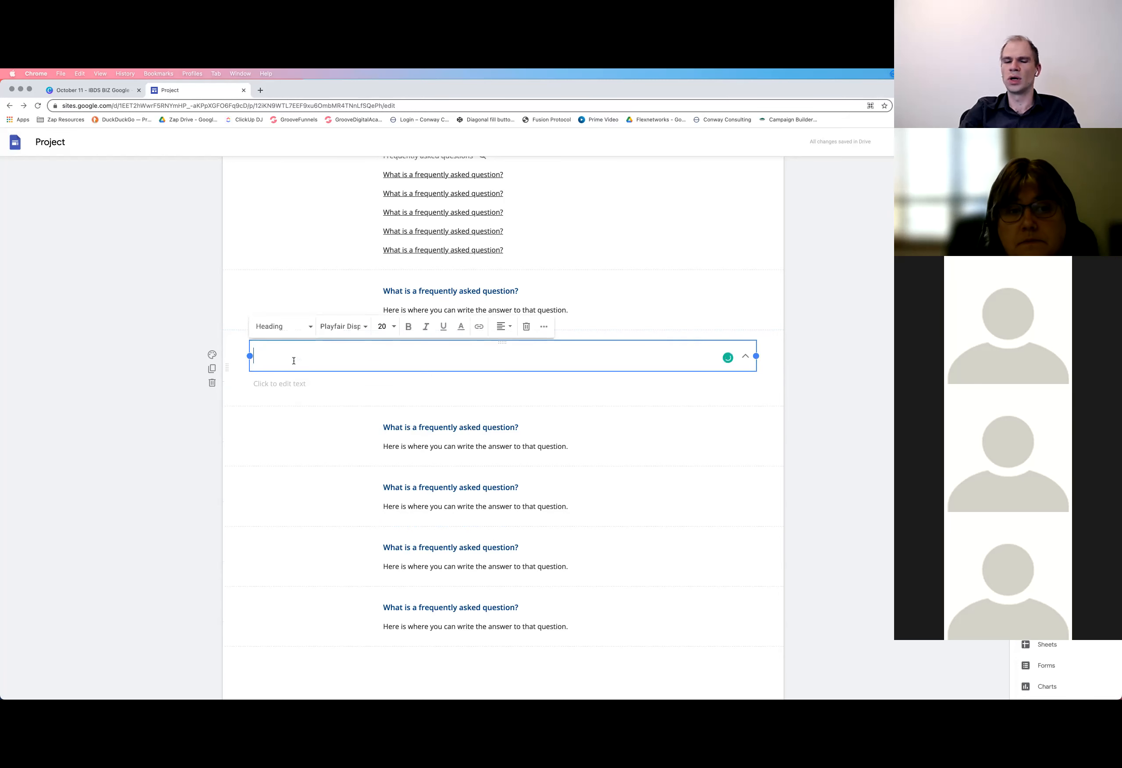
type("Question 1")
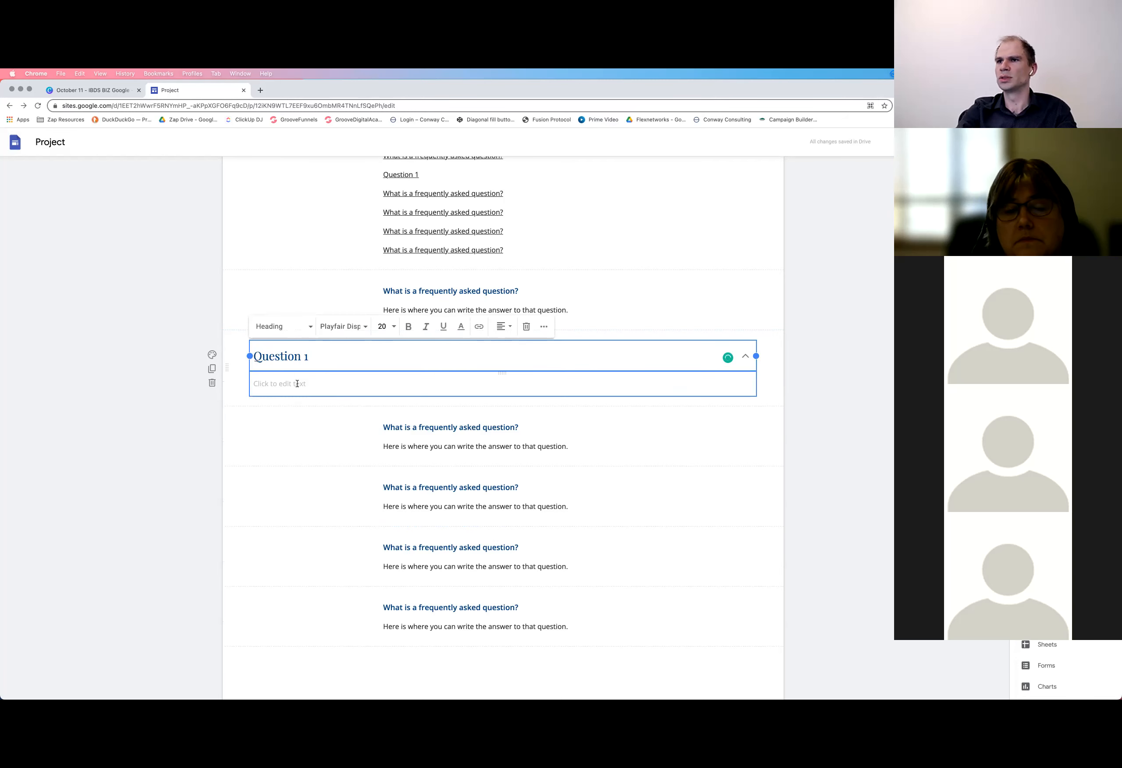
left_click(334, 391)
type("This is the answer to ")
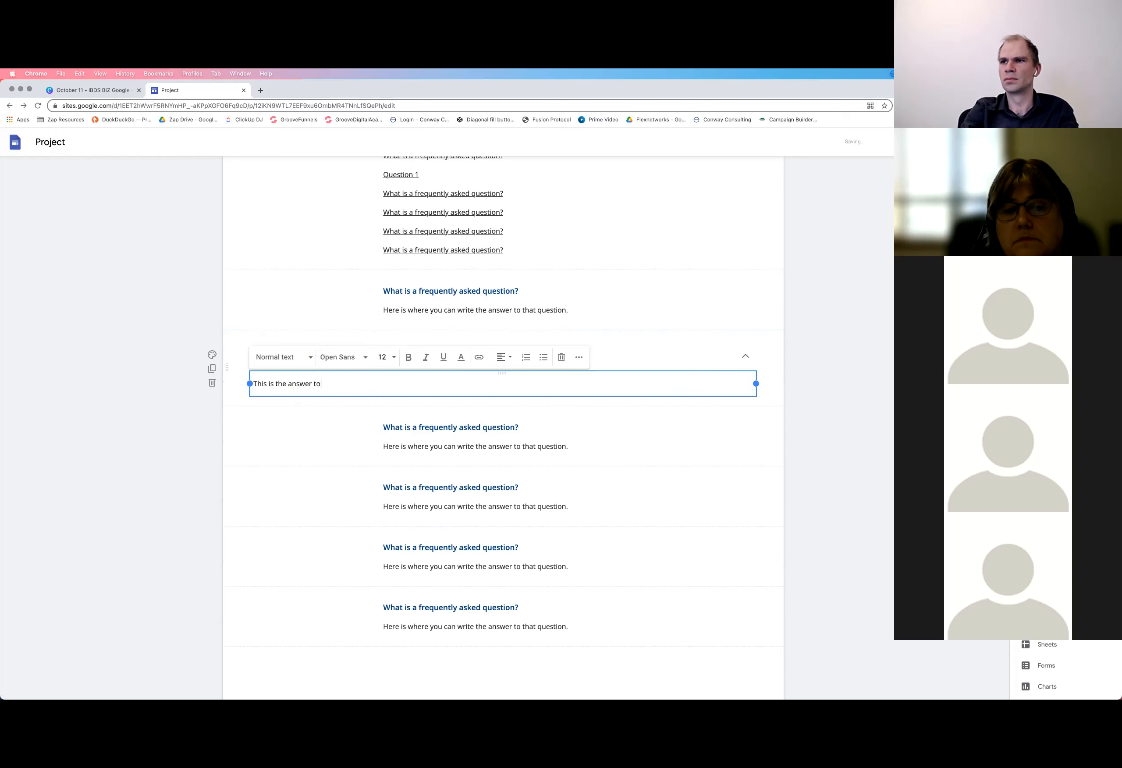
type("that question")
left_click(293, 447)
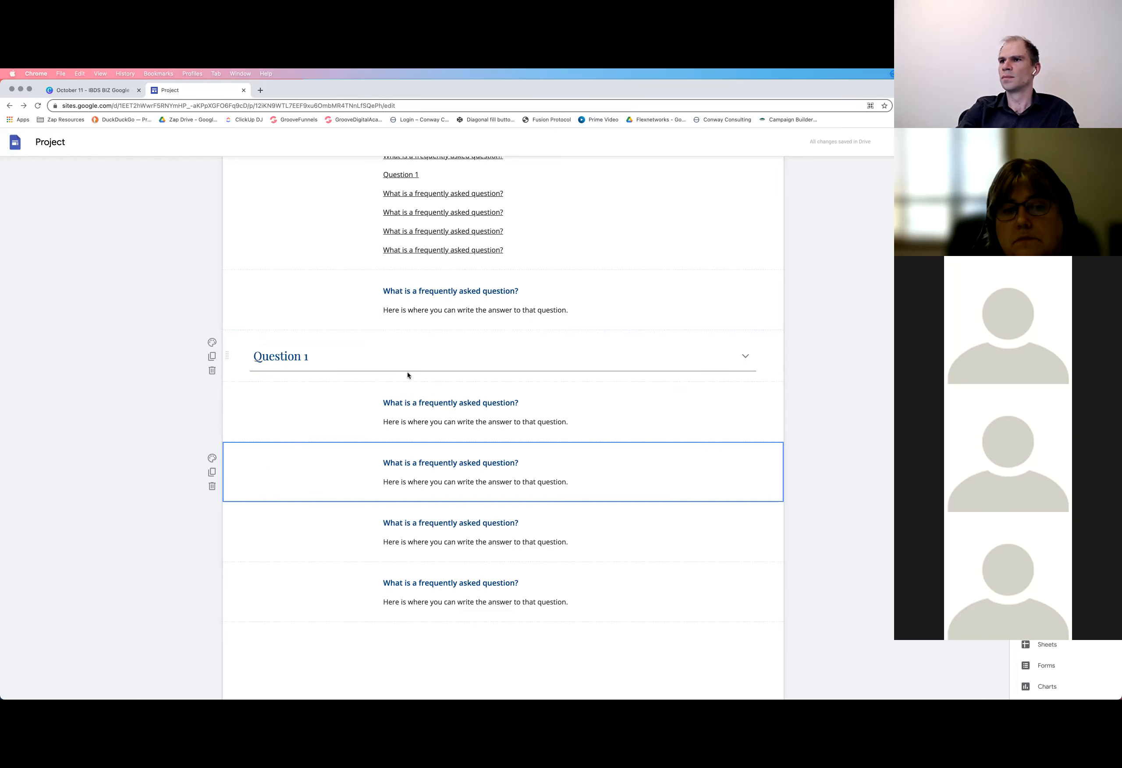
Examine the table of contents on the FAQ page, and expand and collapse the "Question 1" block
scroll(440, 409, "up", 3)
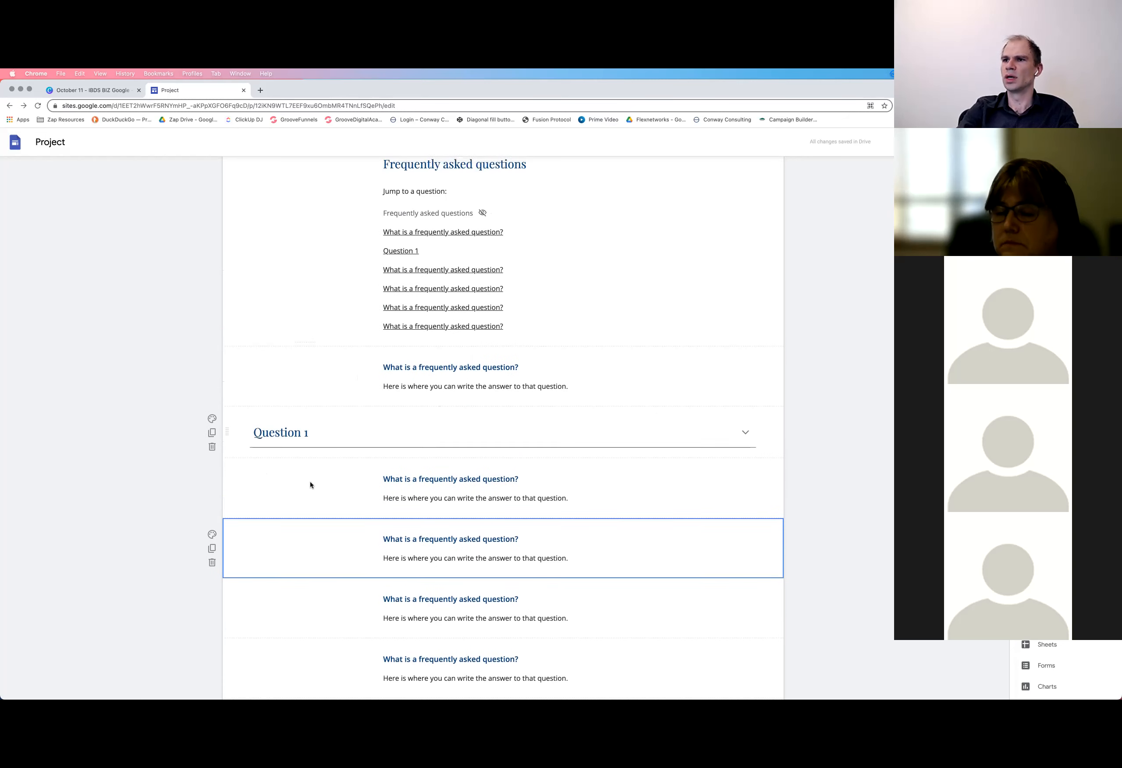
scroll(310, 483, "up", 2)
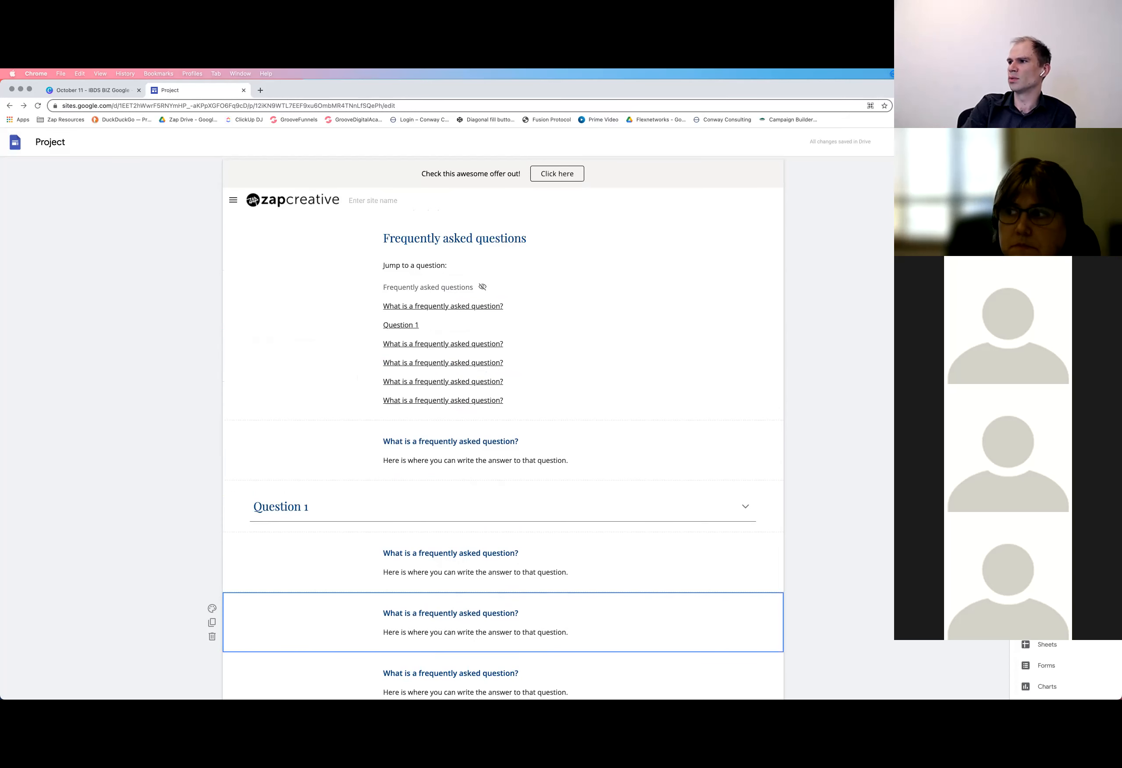
left_click(460, 513)
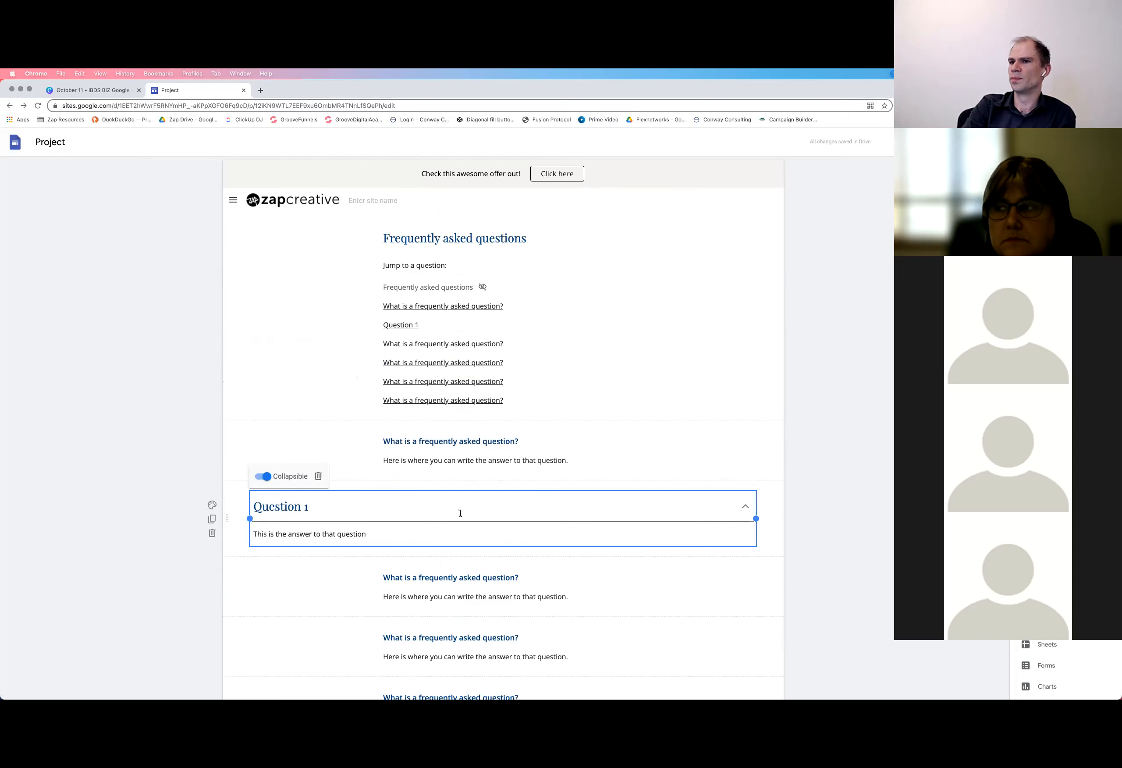
left_click(438, 534)
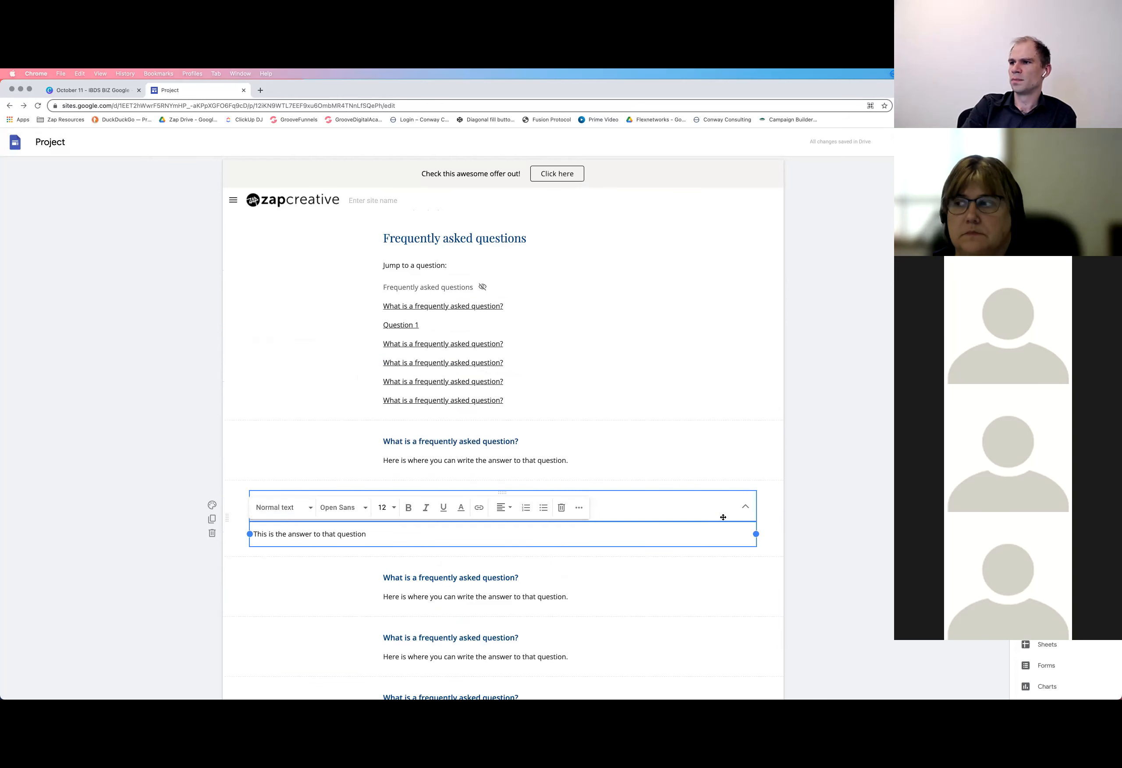
left_click(743, 508)
scroll(671, 494, "down", 1)
scroll(672, 494, "down", 3)
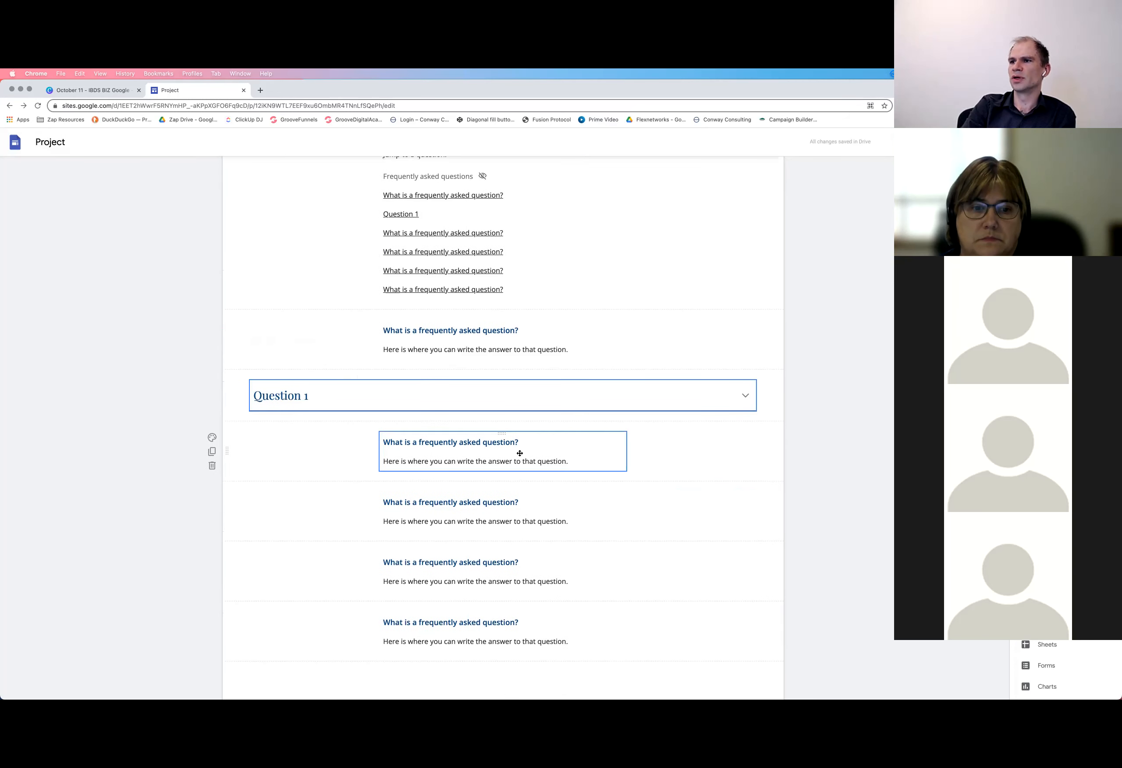
Highlight the answer text of the question directly below "Question 1", and deselect it without editing
left_click(385, 424)
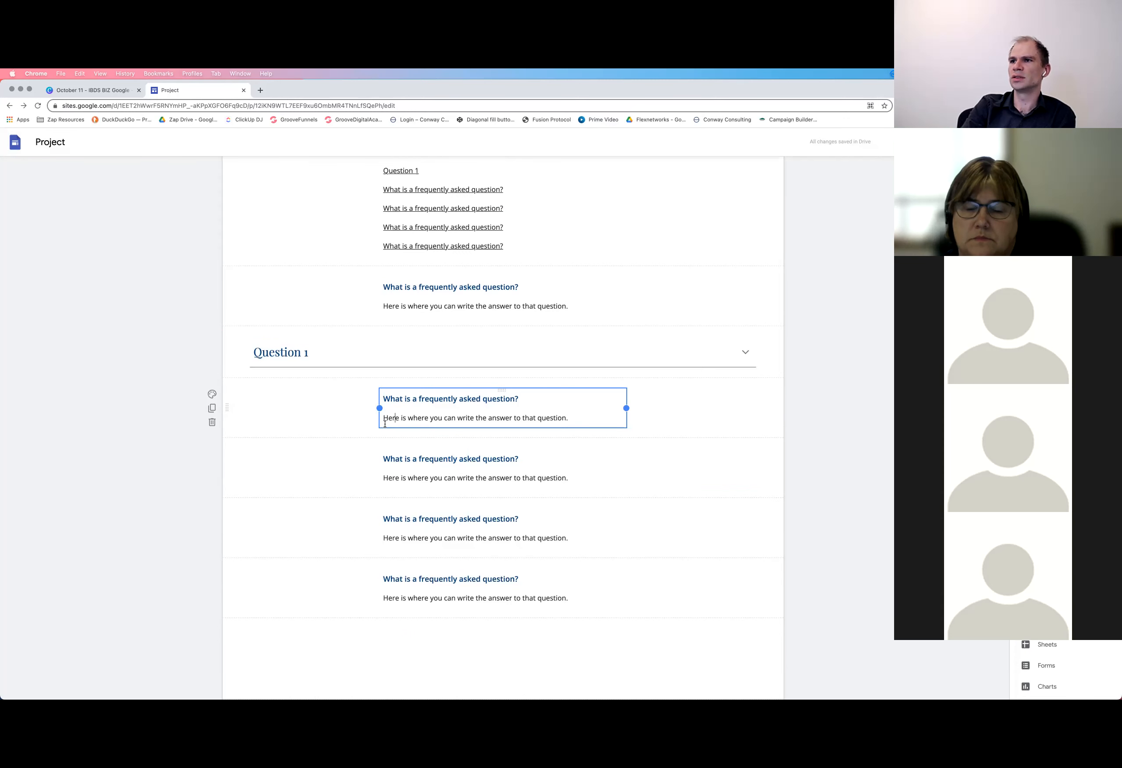
triple_click(384, 424)
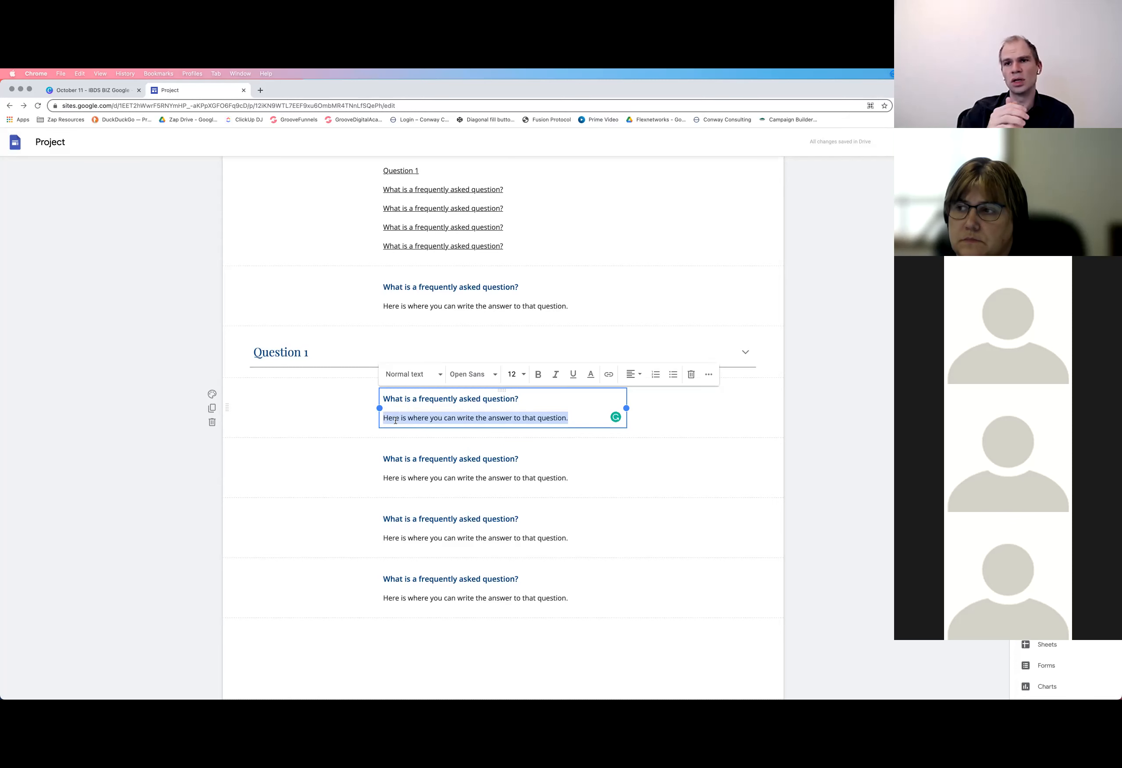
left_click(831, 383)
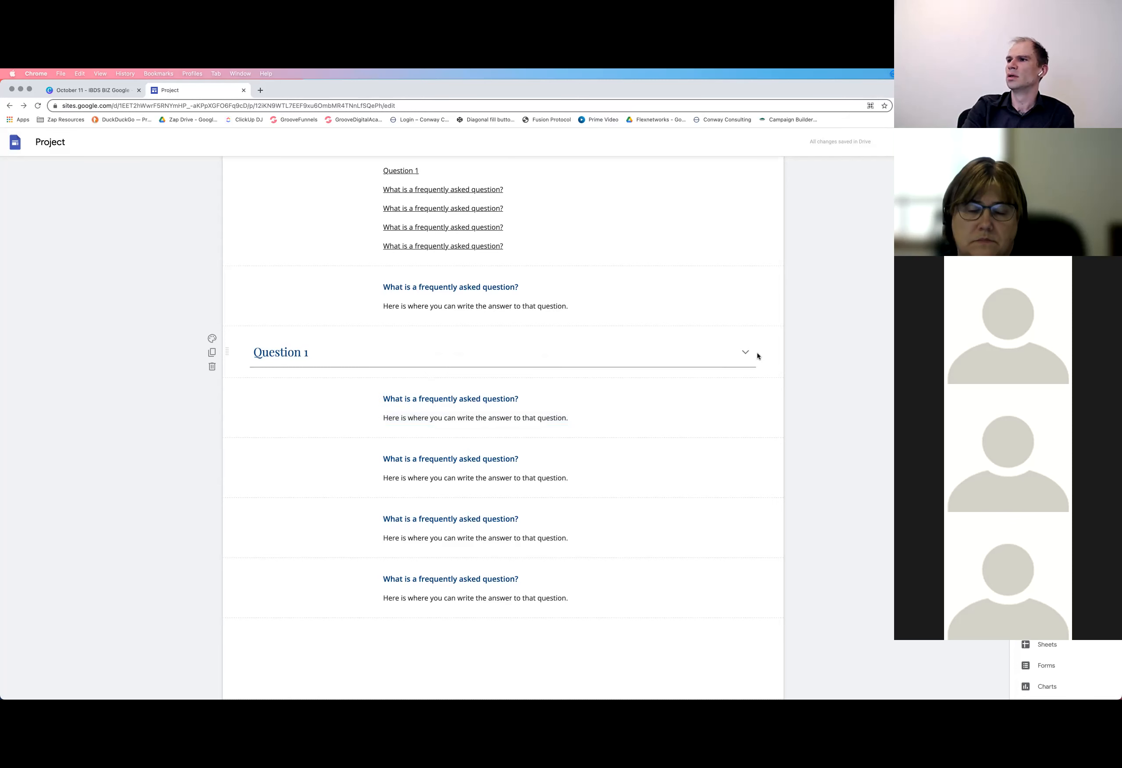
left_click(756, 355)
left_click(809, 346)
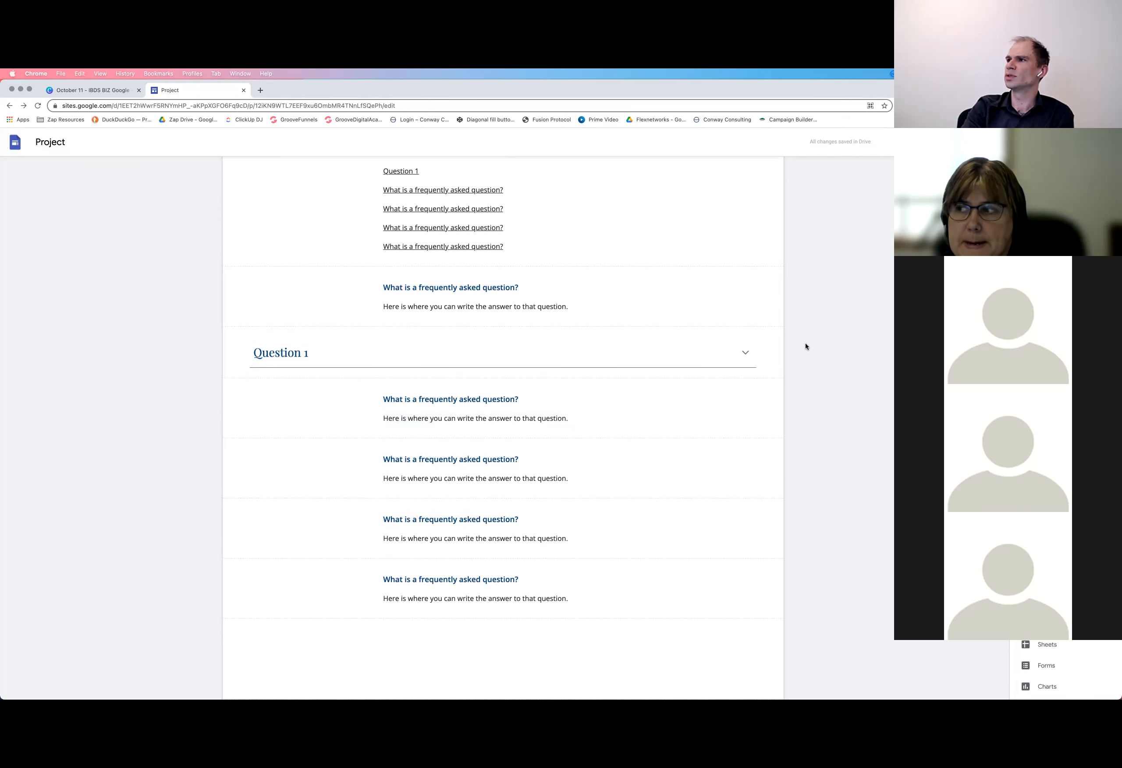
Preview the FAQ page in the phone layout and look through its content
scroll(837, 206, "up", 5)
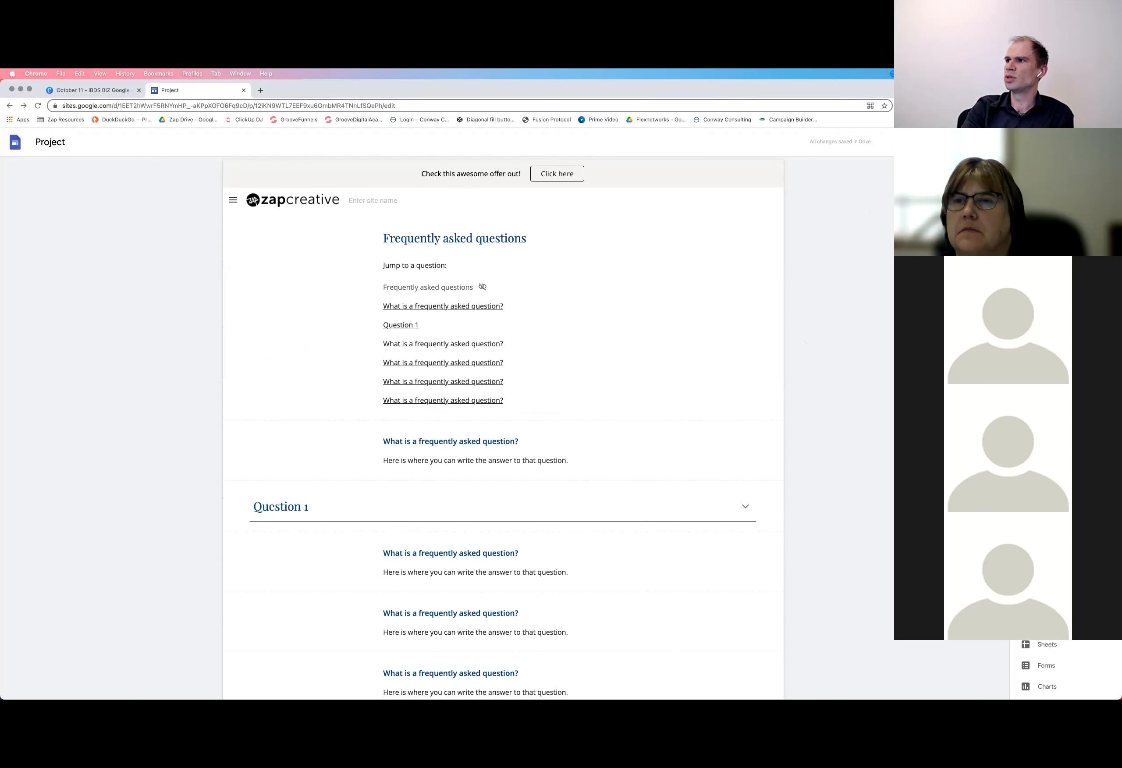
left_click(941, 142)
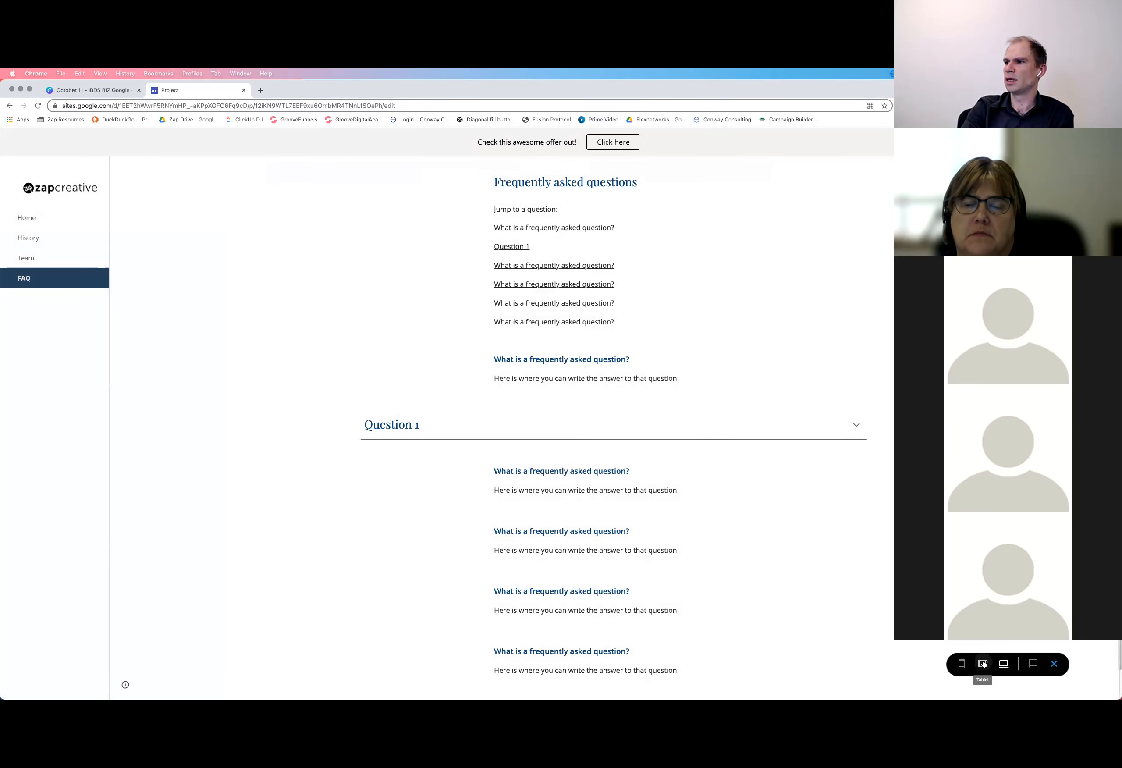
left_click(961, 664)
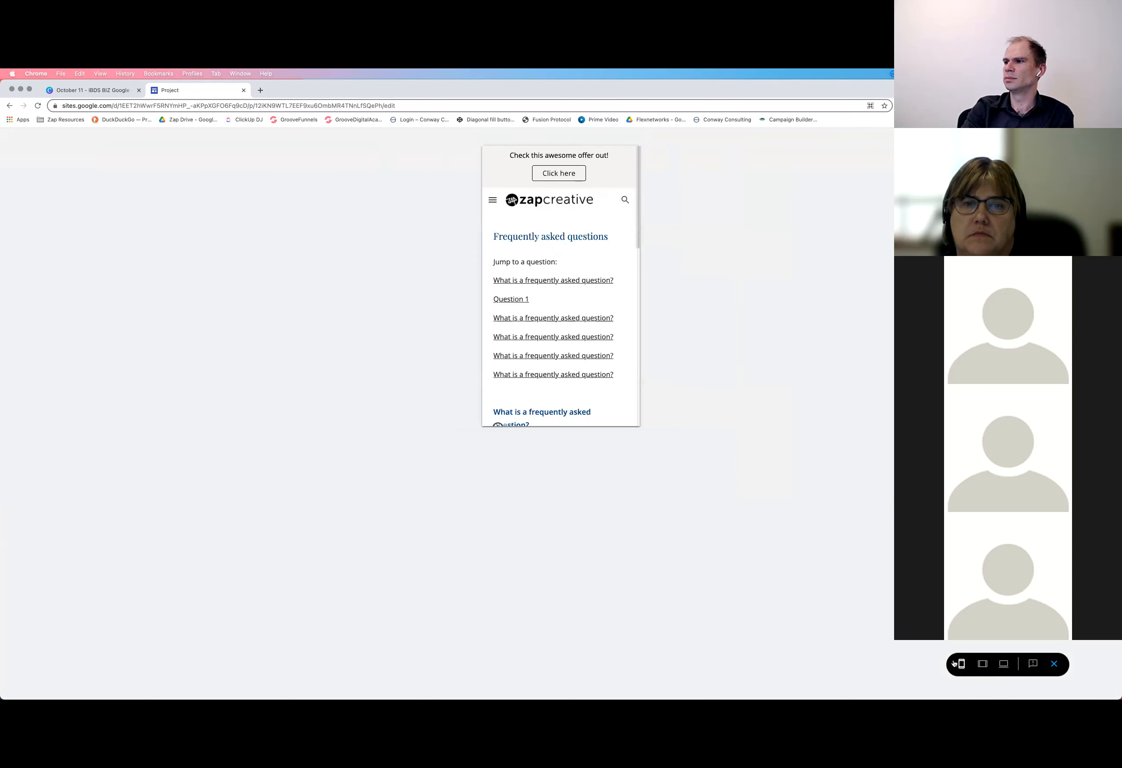
scroll(535, 227, "down", 10)
scroll(554, 280, "up", 10)
Visit the History and Home pages through the navigation menu of the phone preview
left_click(492, 200)
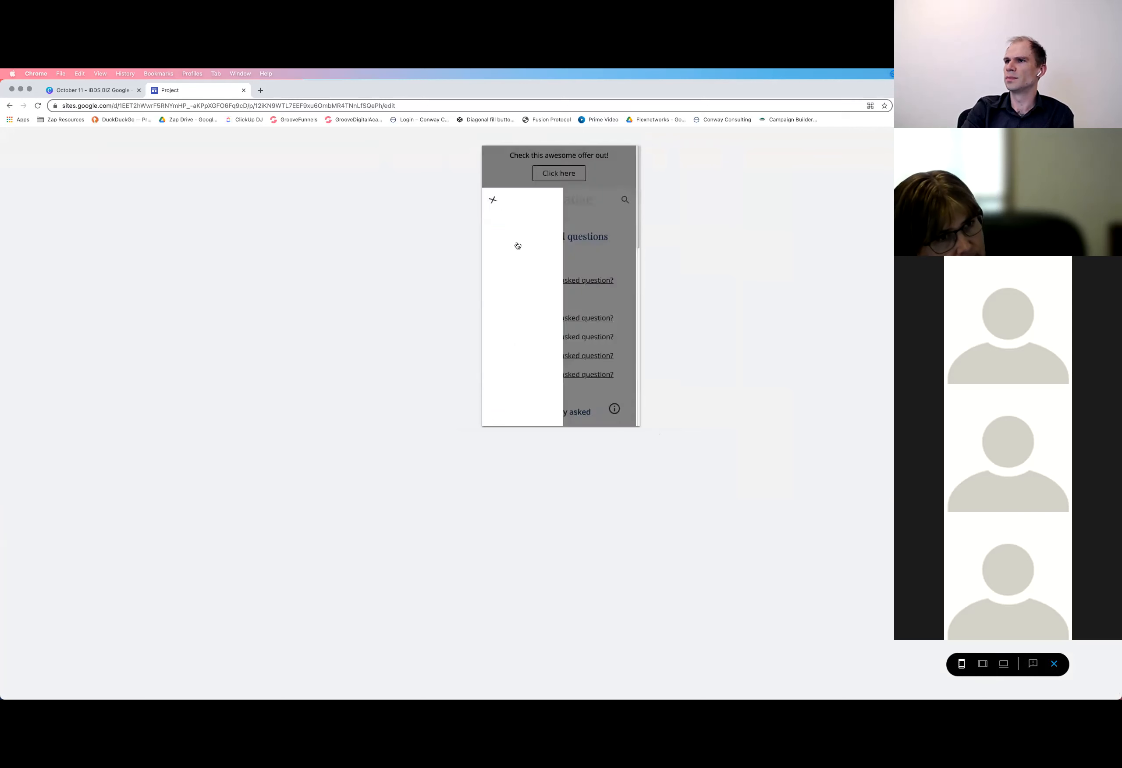
left_click(509, 243)
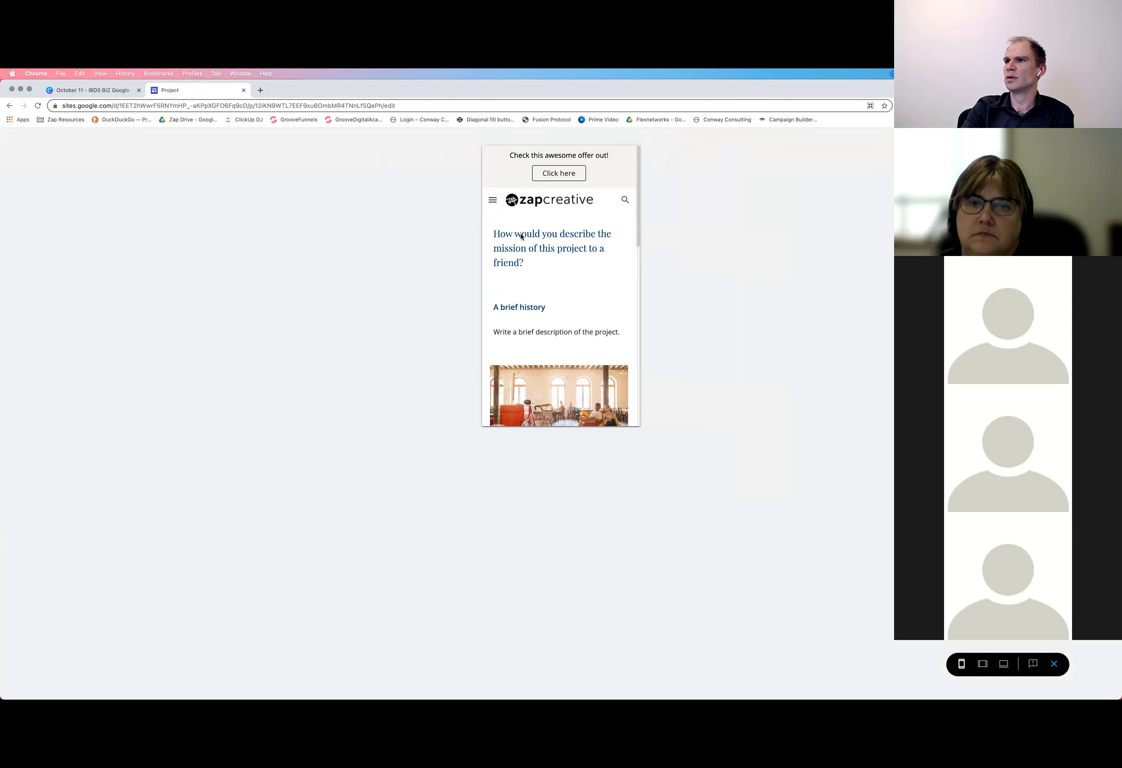
left_click(494, 201)
left_click(509, 223)
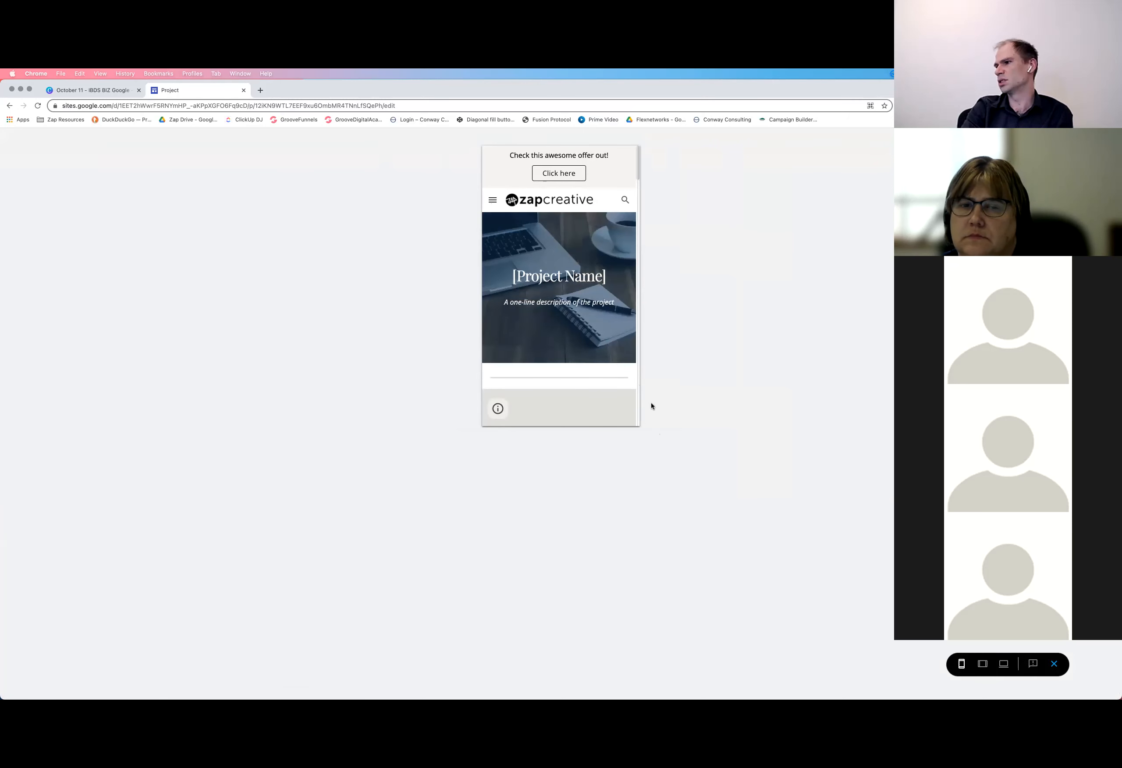
View the Home page in the large screen layout and exit the preview
left_click(1004, 663)
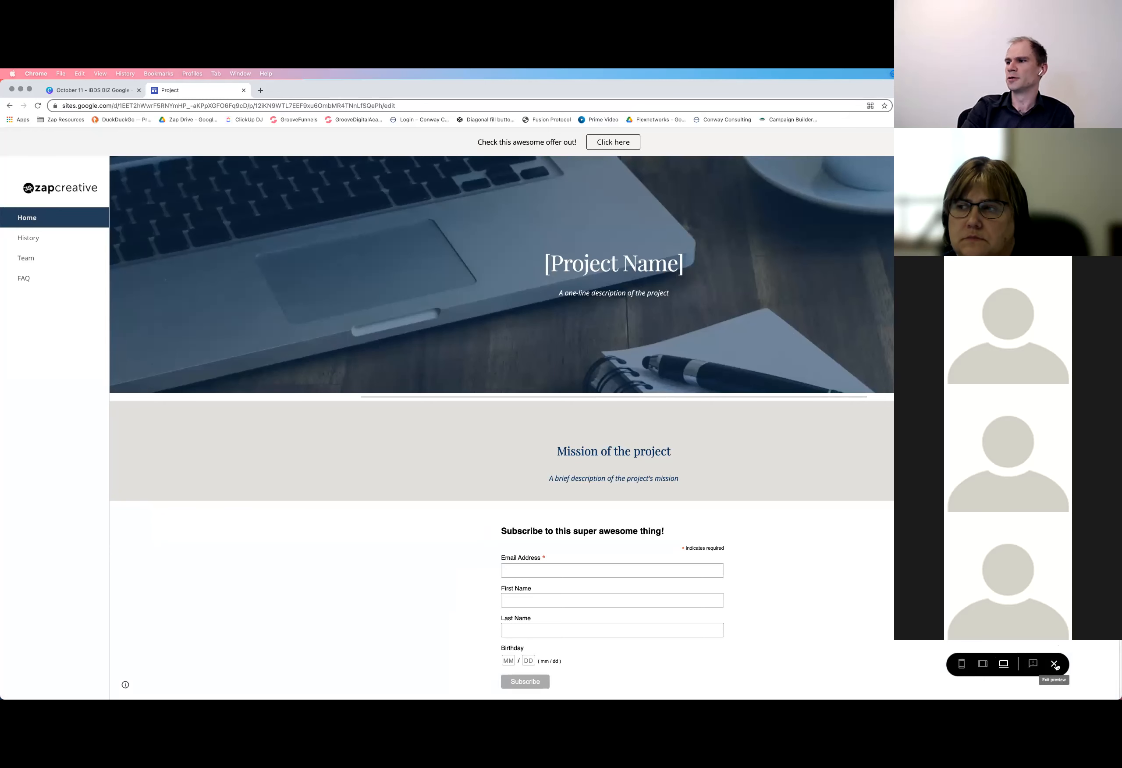
left_click(1055, 666)
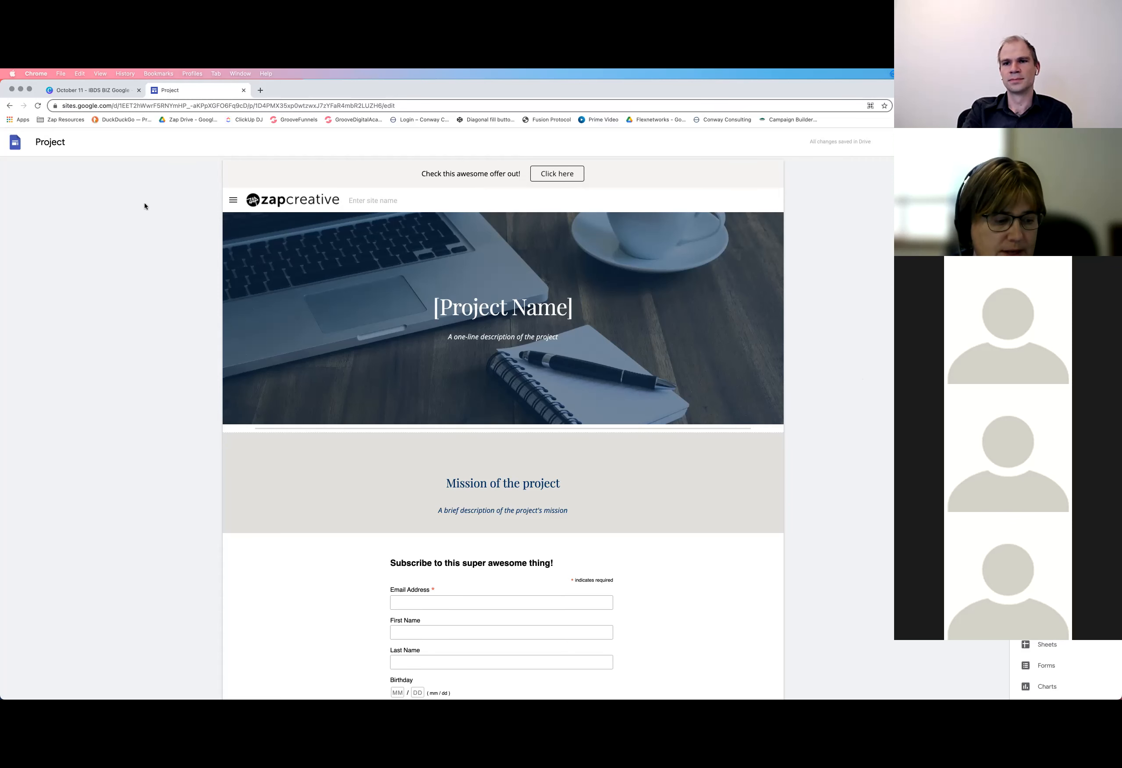
Switch to the Canva presentation and present it full screen at the "Thank You!" slide
left_click(103, 93)
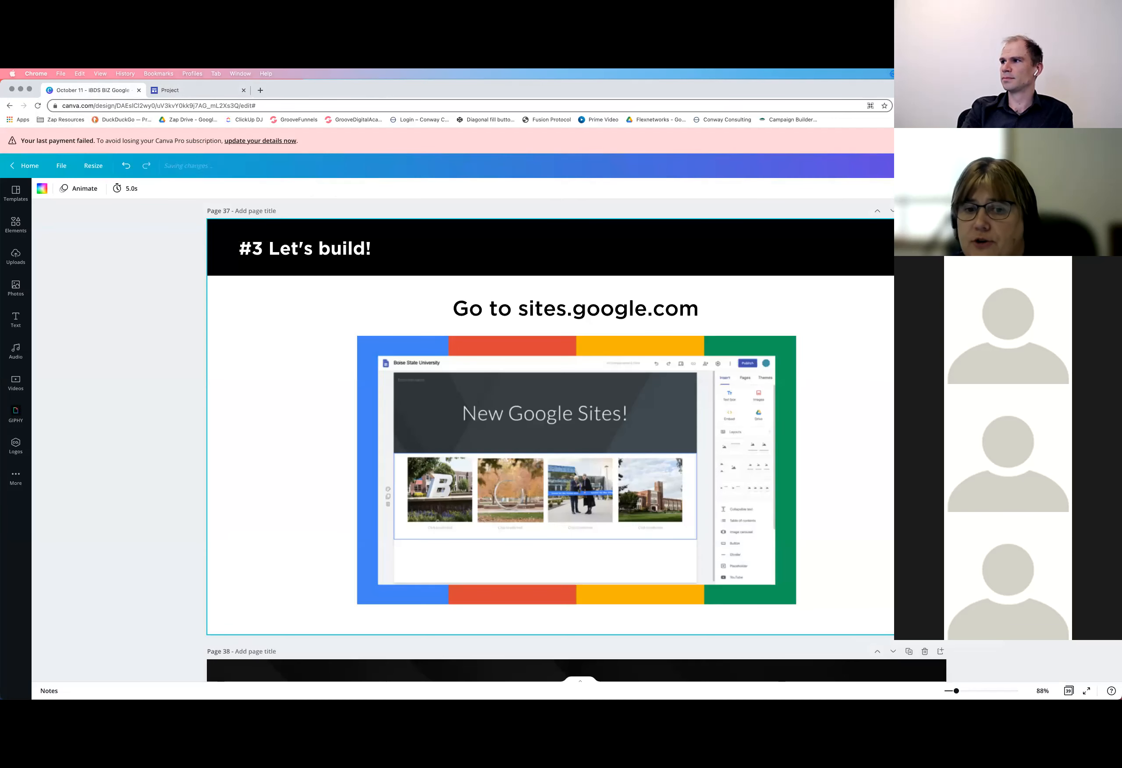
left_click(1087, 691)
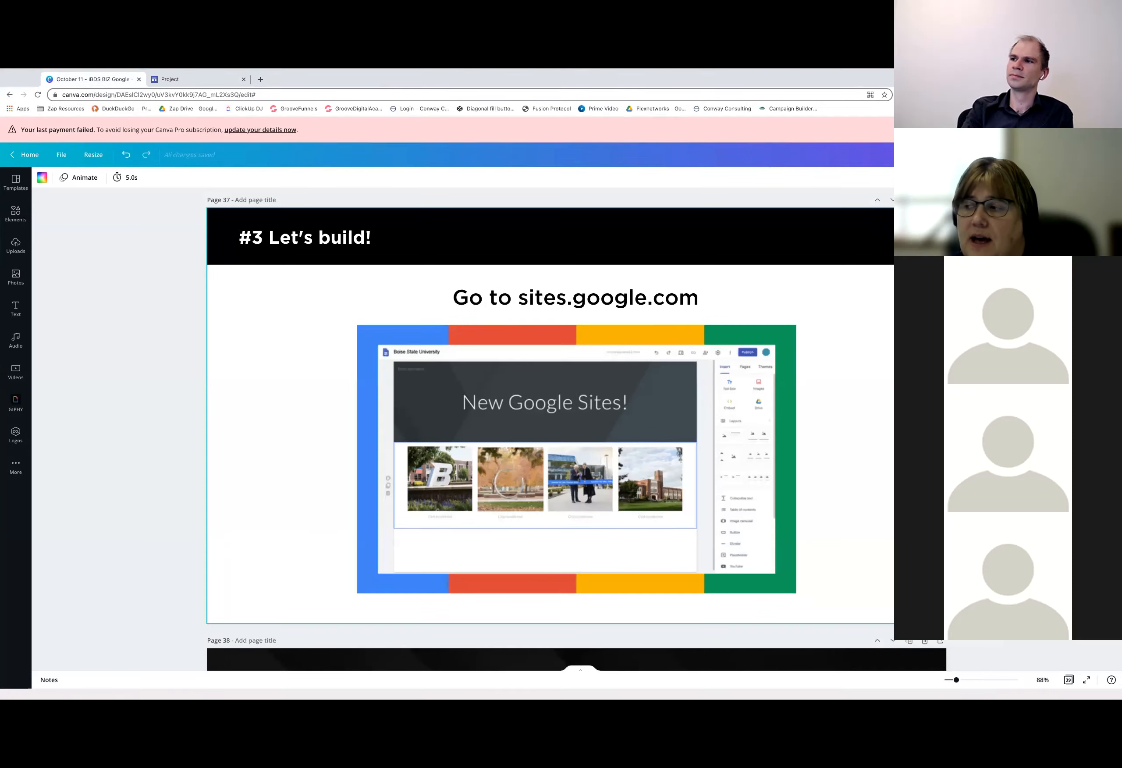
key("Right")
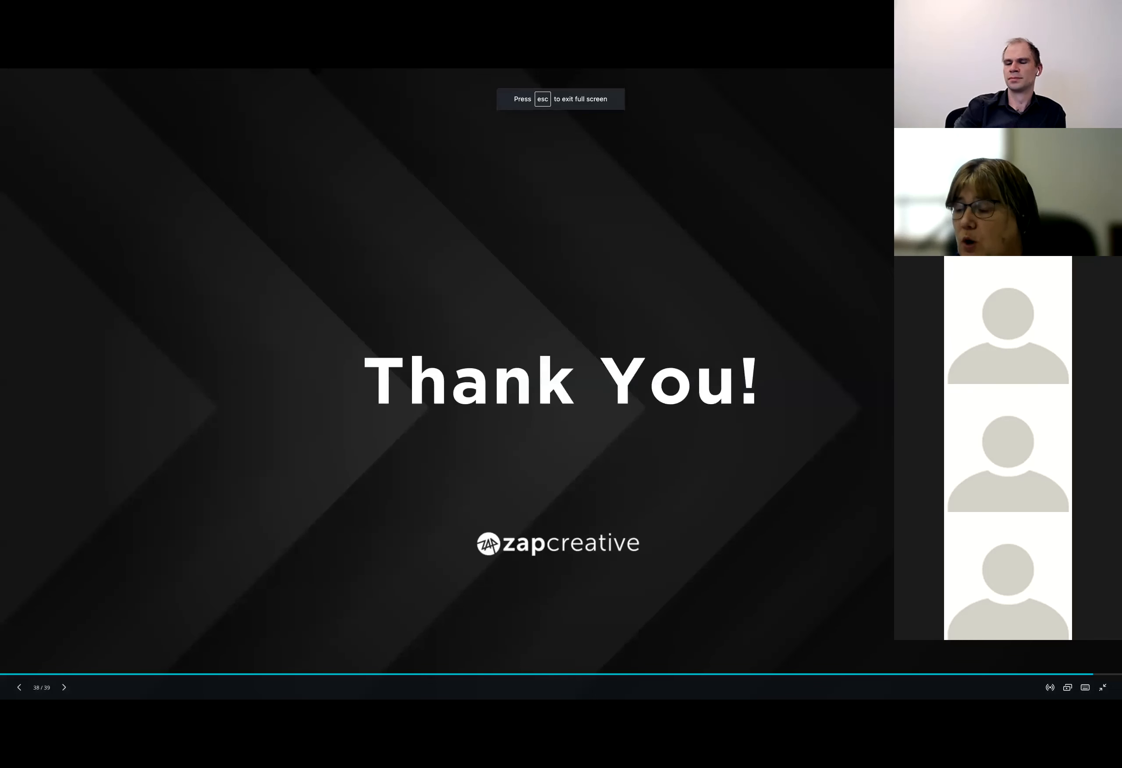